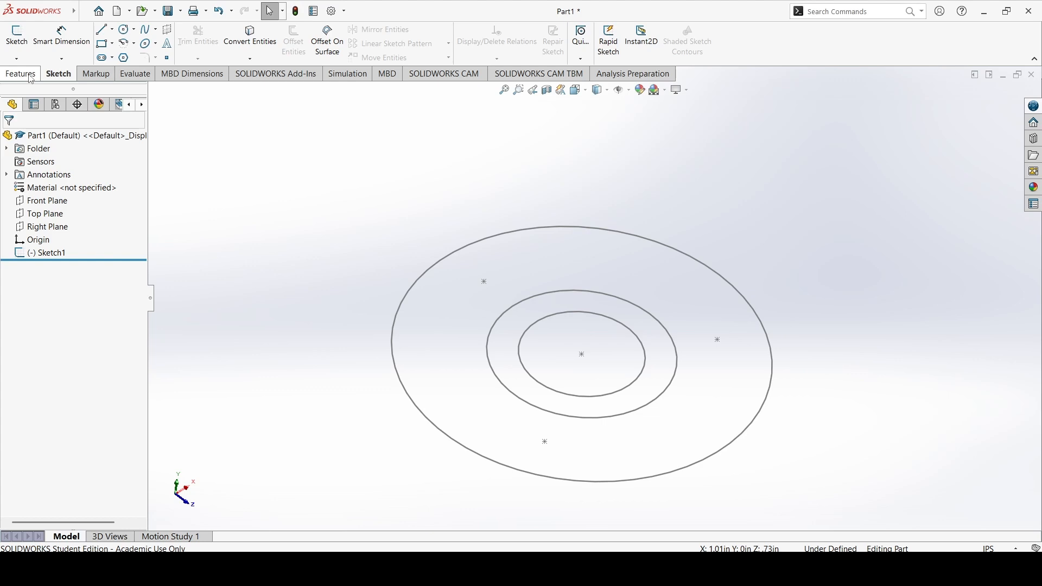
Start an Extruded Boss/Base from Sketch1, picking the outer circle as the first contour
left_click(30, 75)
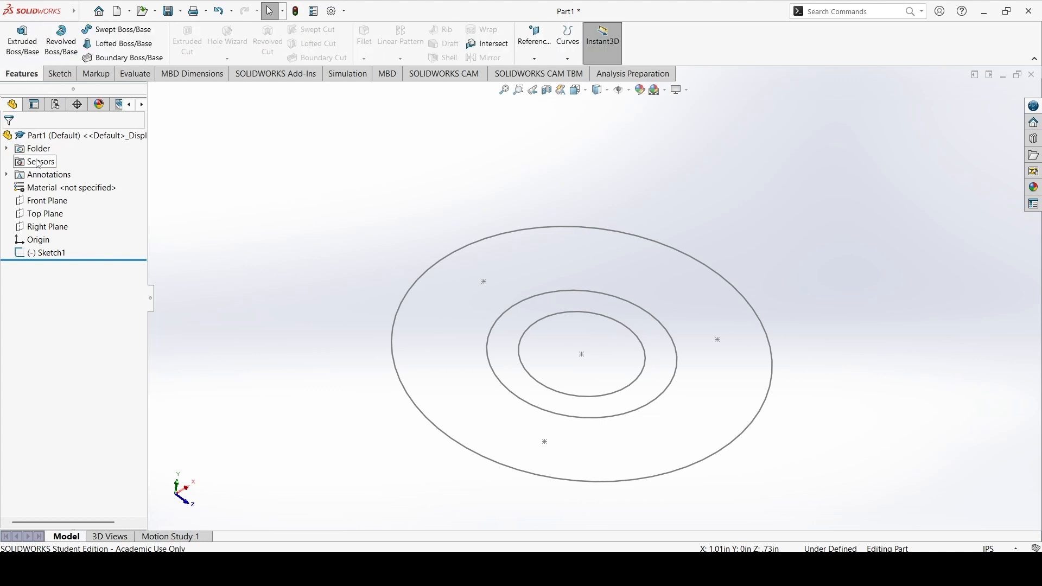
left_click(51, 255)
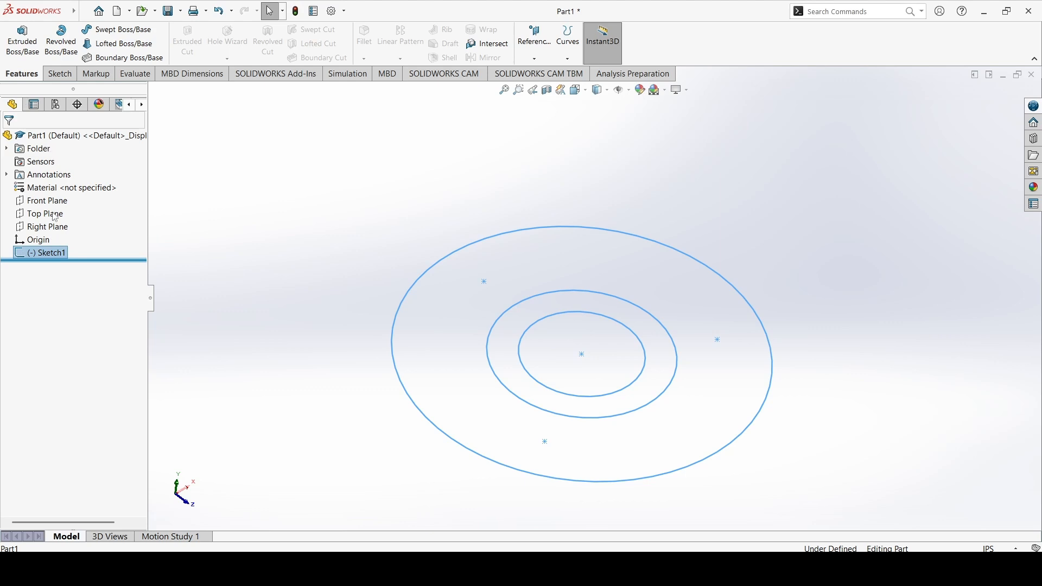
left_click(46, 265)
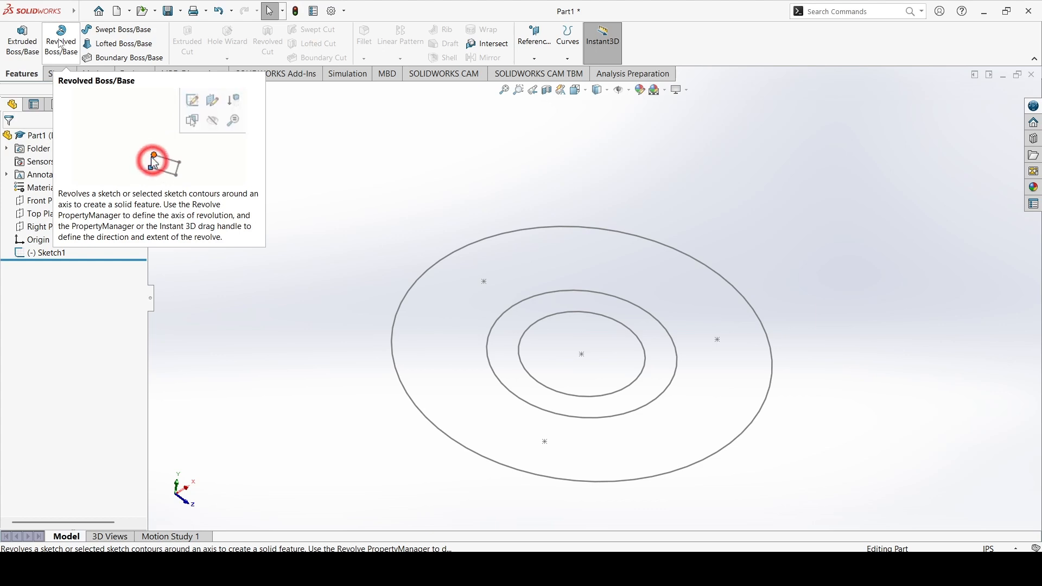
left_click(22, 45)
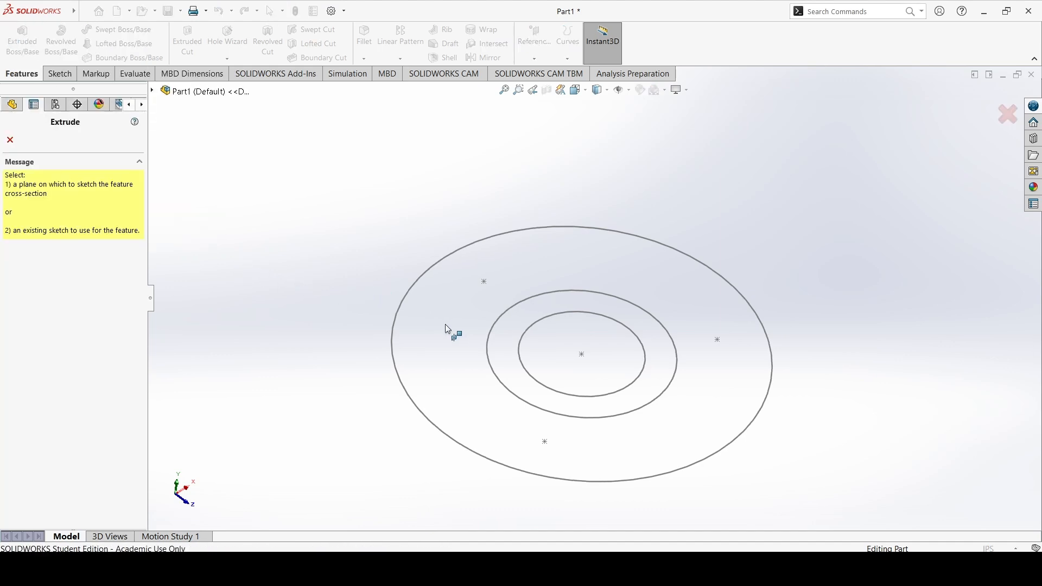
left_click(407, 294)
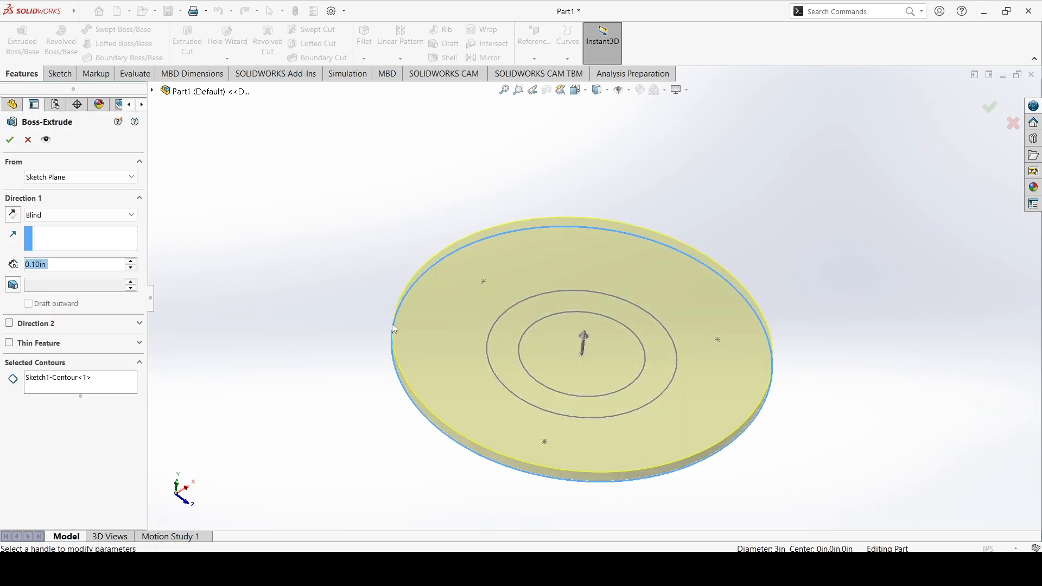
Add the two ring-shaped regions between the circles to the selected contours
middle_click_drag(648, 344, 630, 356)
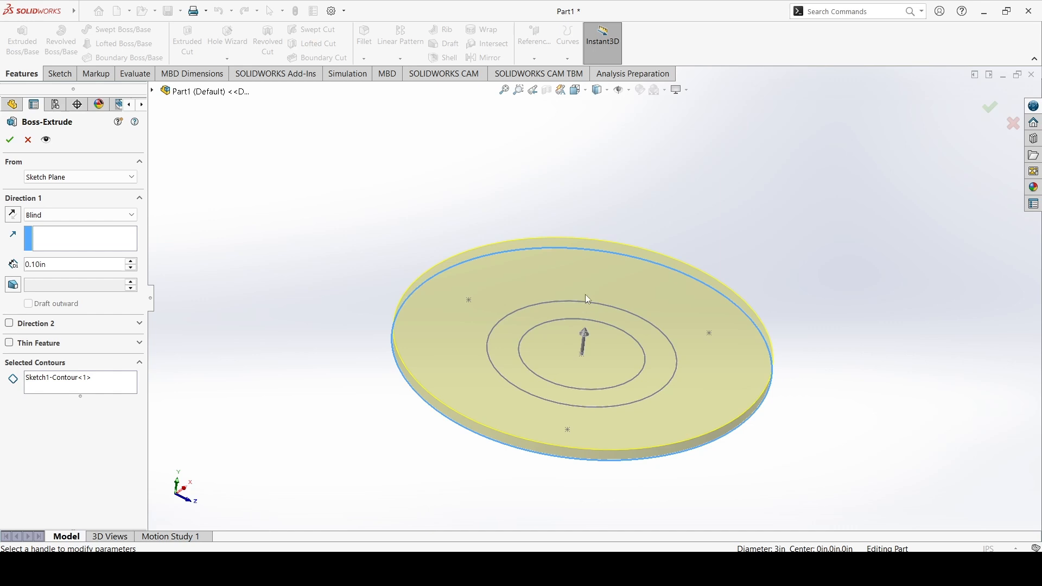
left_click(48, 380)
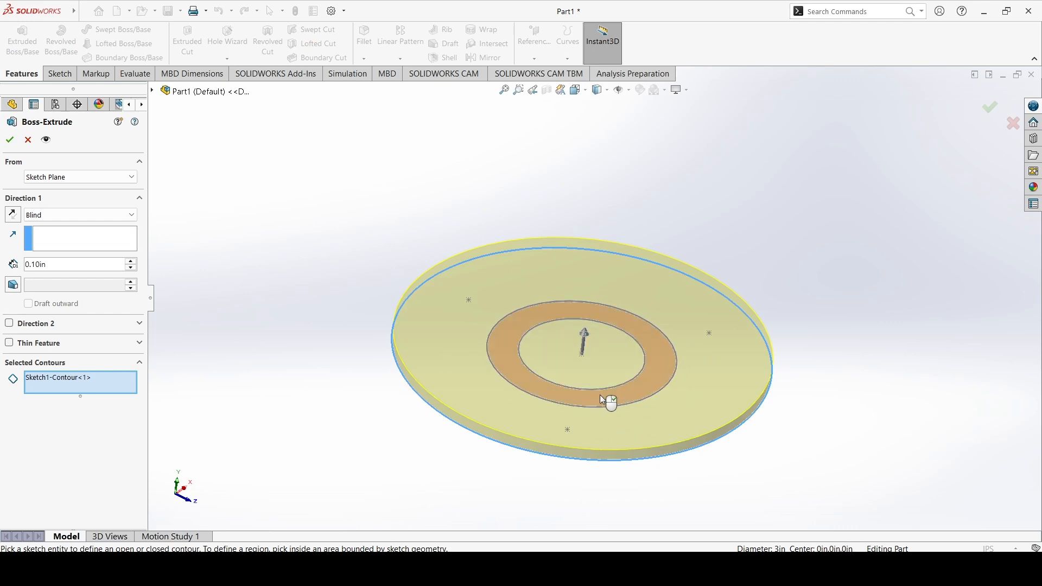
left_click(609, 374)
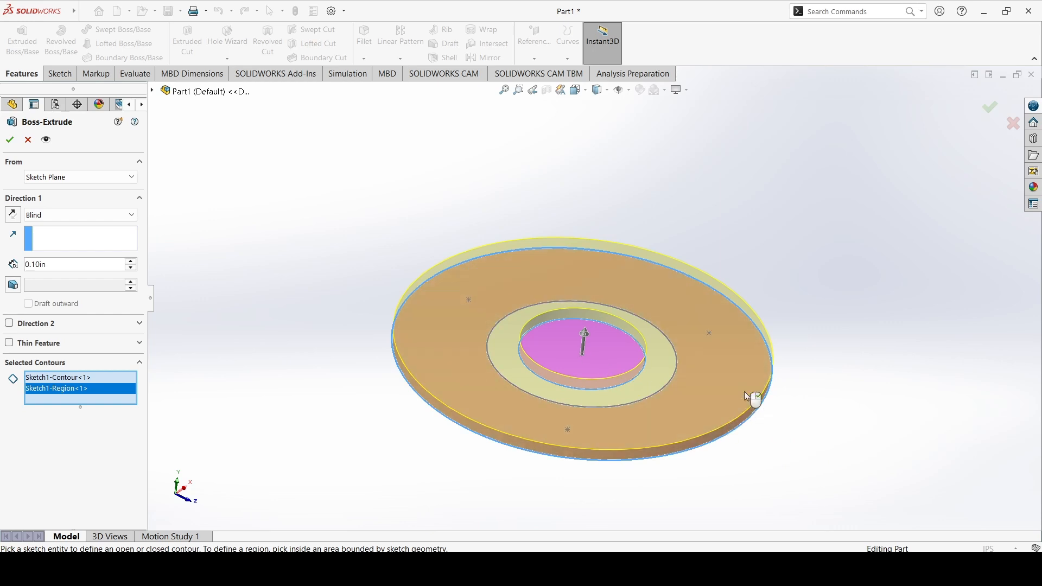
middle_click_drag(624, 341, 642, 413)
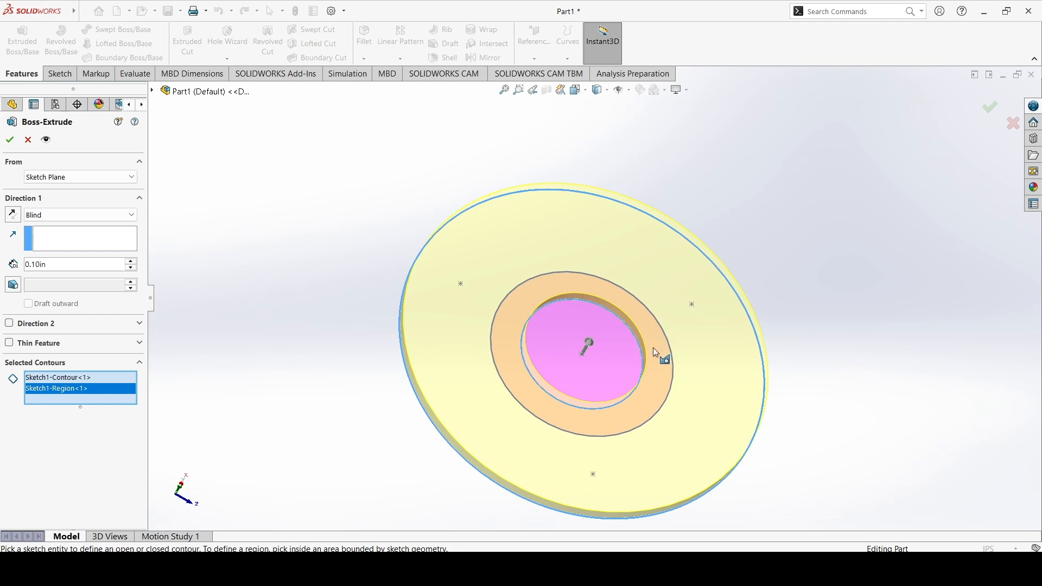
left_click(653, 352)
mouse_move(636, 399)
middle_mouse_down()
mouse_move(638, 348)
mouse_move(565, 304)
mouse_move(619, 302)
mouse_move(650, 331)
middle_mouse_up()
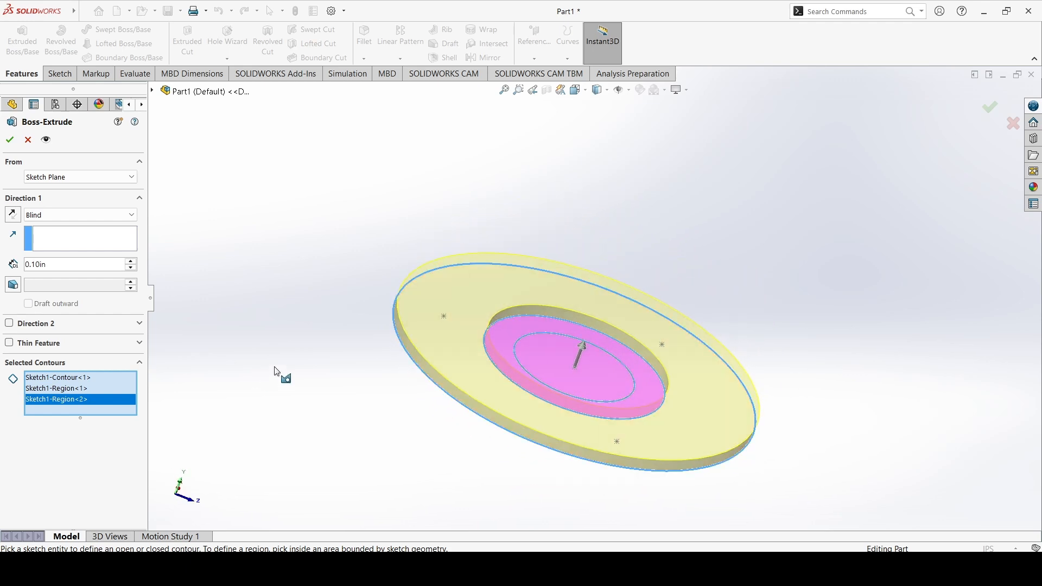
Set the extrusion depth to 0.25 in and accept the Boss-Extrude feature
right_click(37, 266)
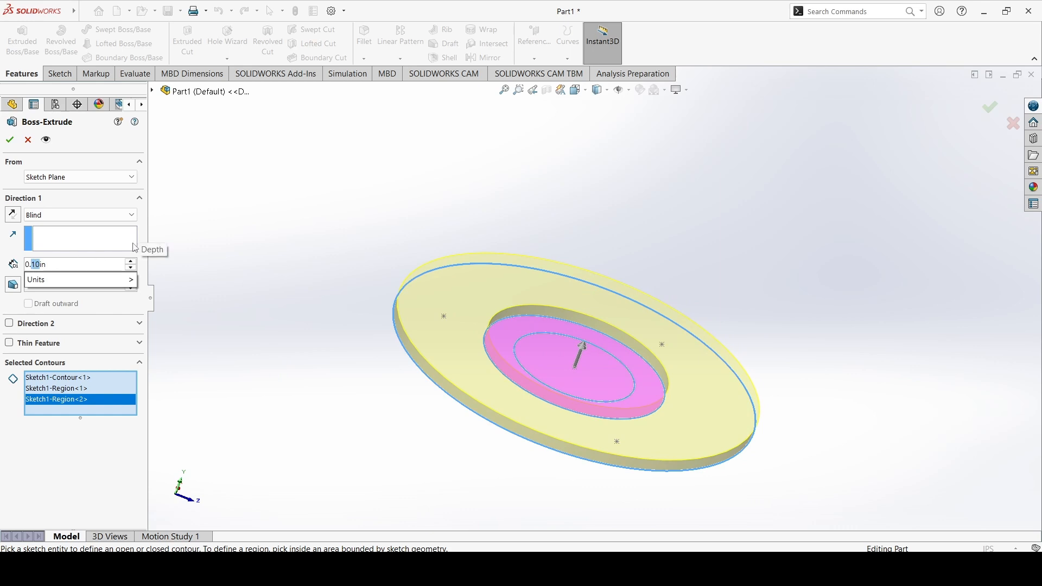
key("Escape")
type("25")
key("Return")
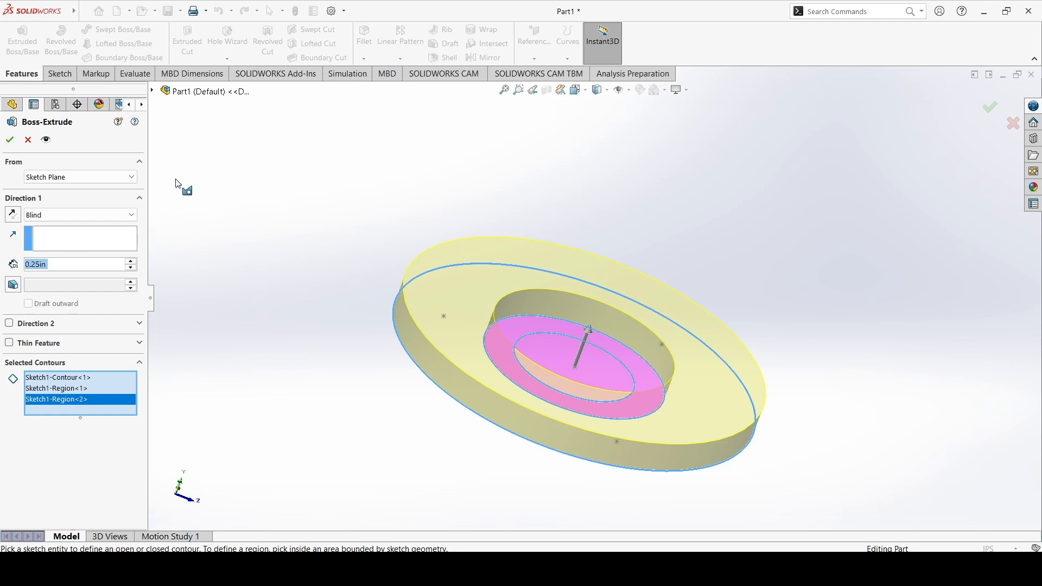
middle_click_drag(557, 269, 572, 298)
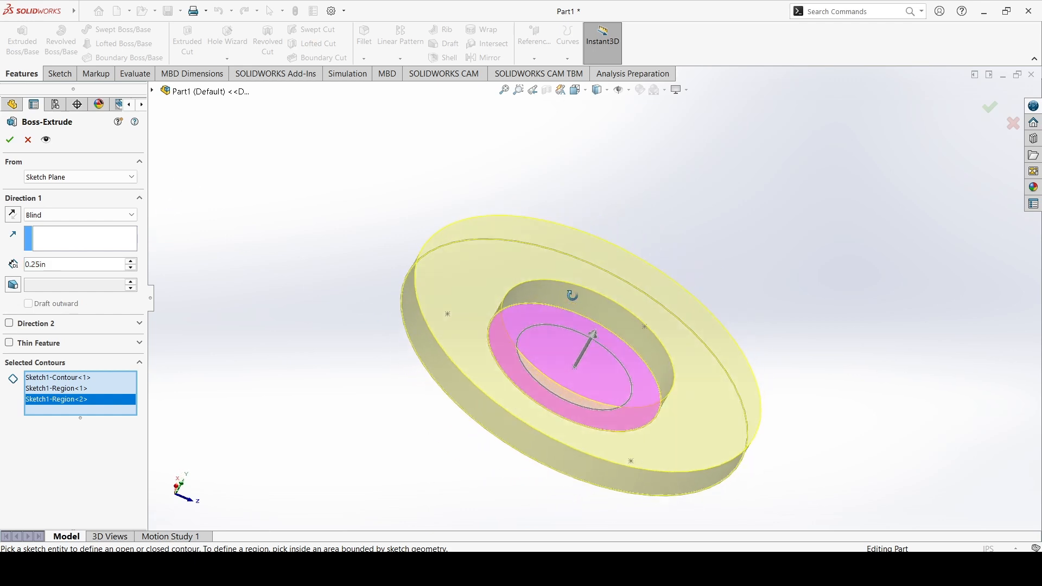
middle_click_drag(507, 301, 599, 314)
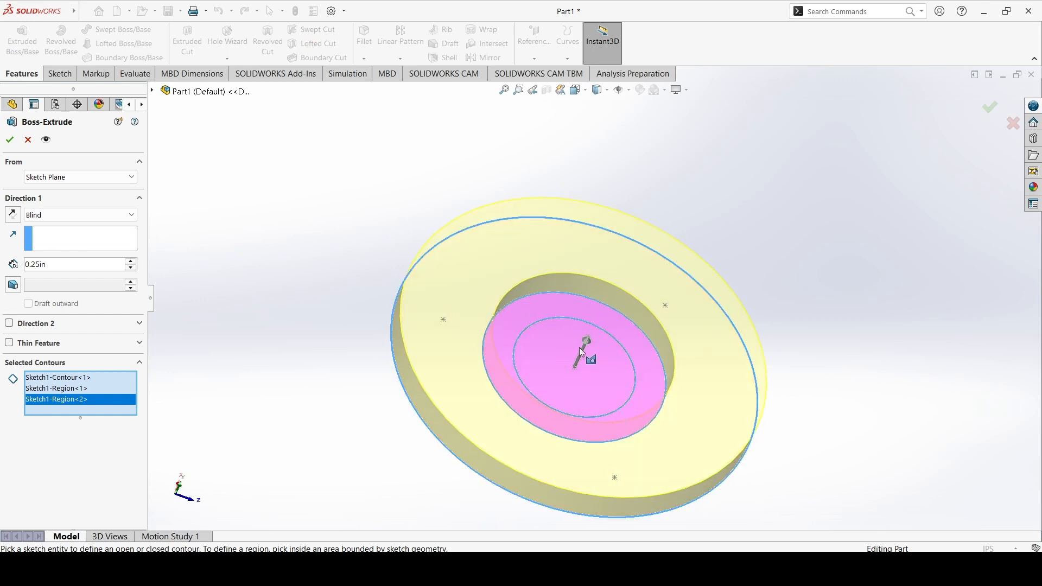
left_click(10, 140)
Expand Boss-Extrude1 and show its Sketch1 in the model
mouse_move(571, 259)
middle_mouse_down()
mouse_move(735, 210)
mouse_move(768, 217)
mouse_move(711, 217)
mouse_move(669, 235)
middle_mouse_up()
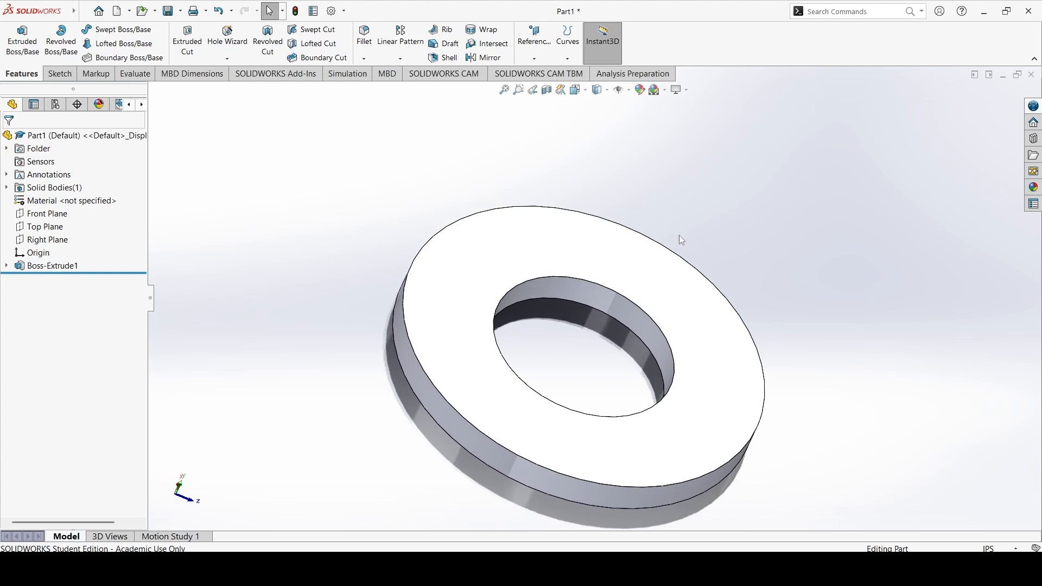
left_click(6, 266)
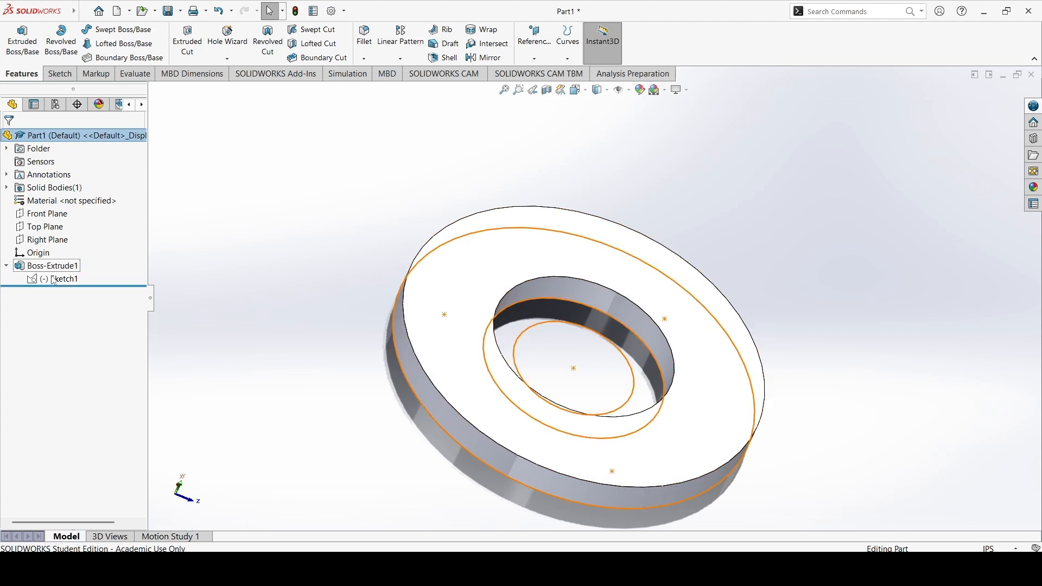
left_click(6, 266)
mouse_move(783, 323)
middle_mouse_down()
mouse_move(764, 304)
mouse_move(793, 329)
middle_mouse_up()
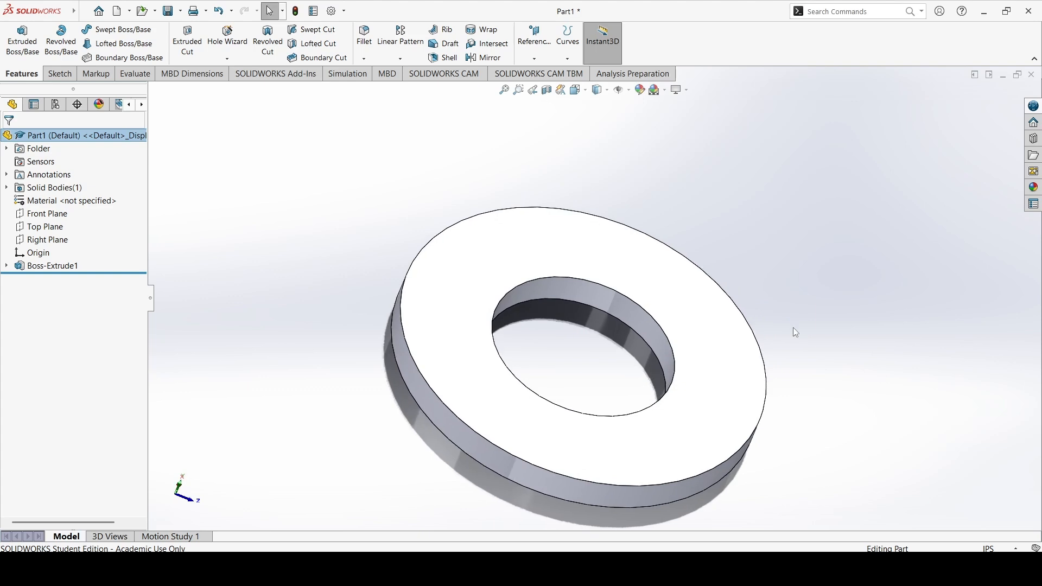
left_click(6, 266)
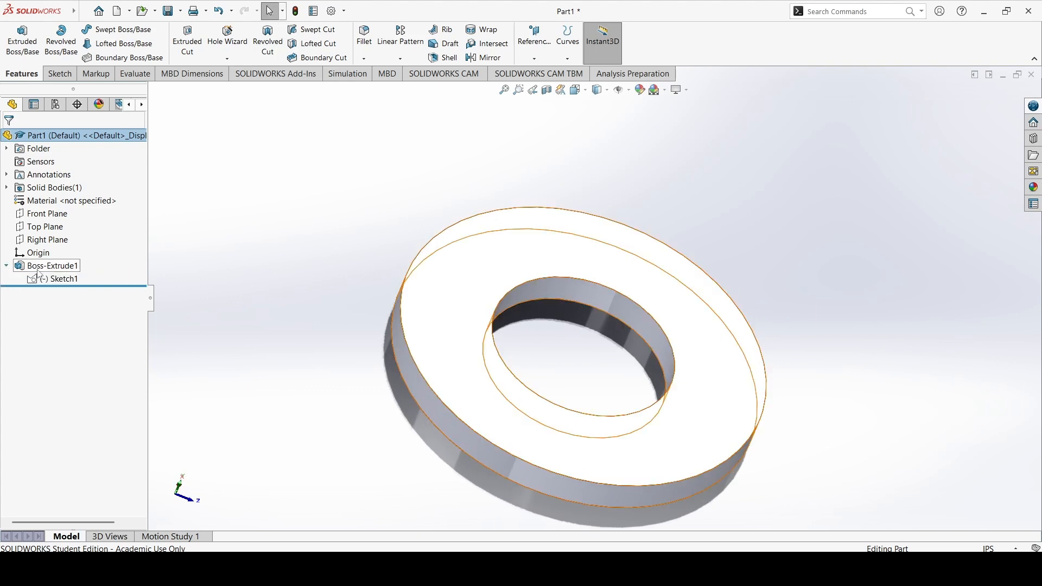
right_click(65, 283)
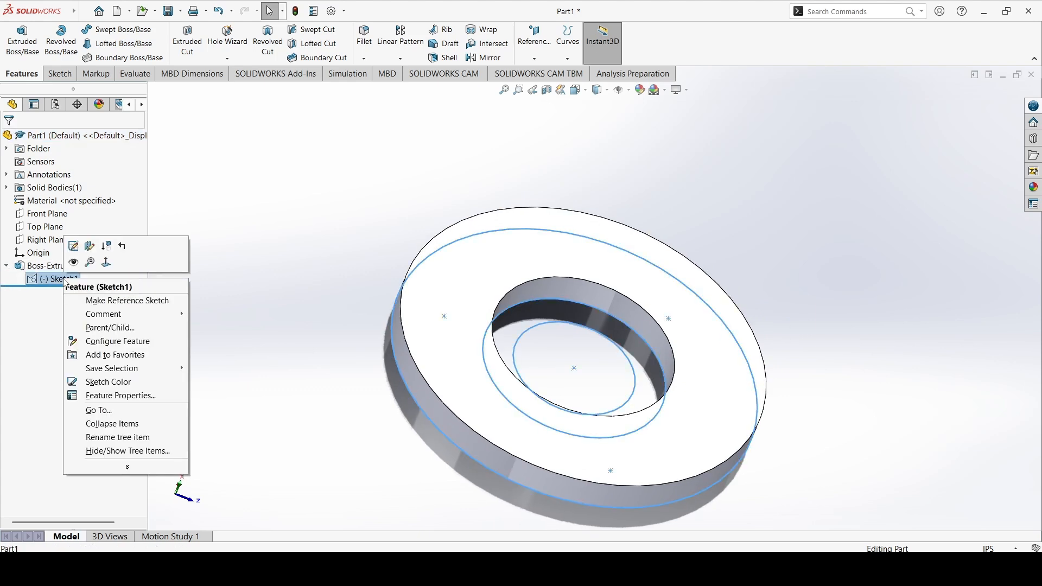
right_click(49, 281)
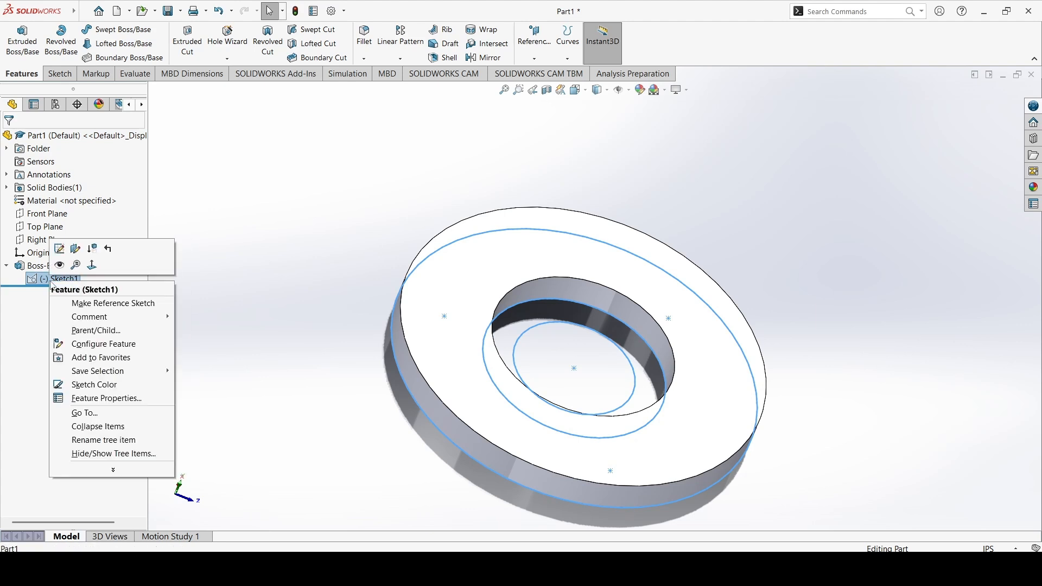
left_click(60, 265)
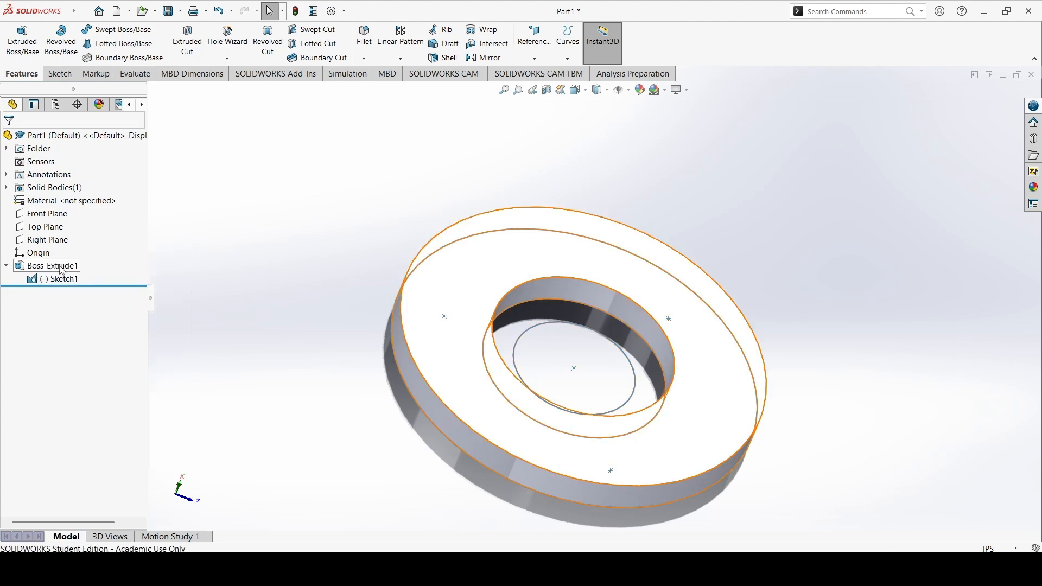
middle_click_drag(709, 283, 762, 222)
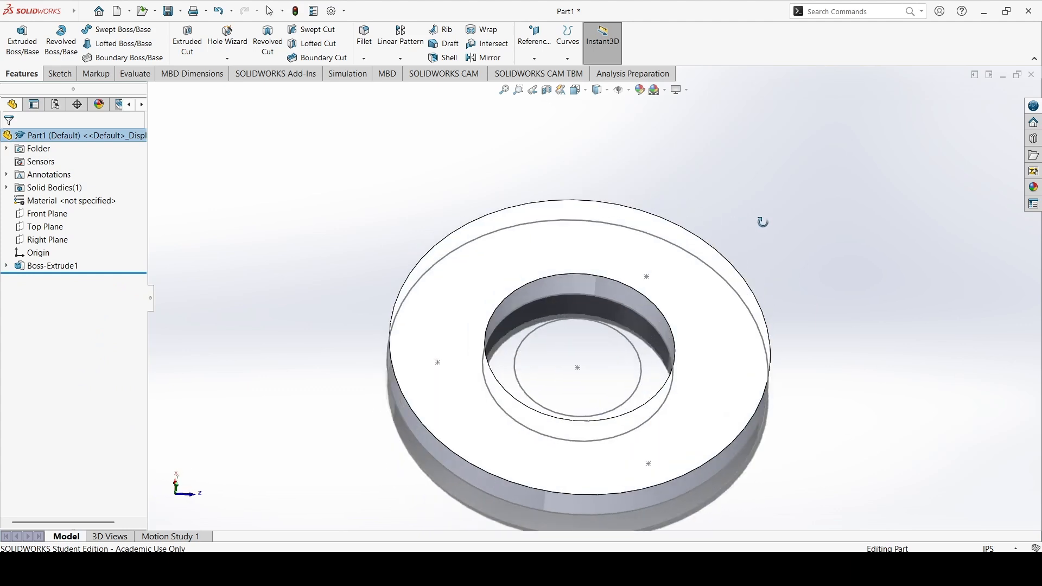
Start another Extruded Boss/Base from Sketch1, picking the 1.5 in middle circle as the contour
scroll(730, 227, "down", 3)
scroll(667, 270, "up", 8)
middle_click_drag(660, 293, 682, 305)
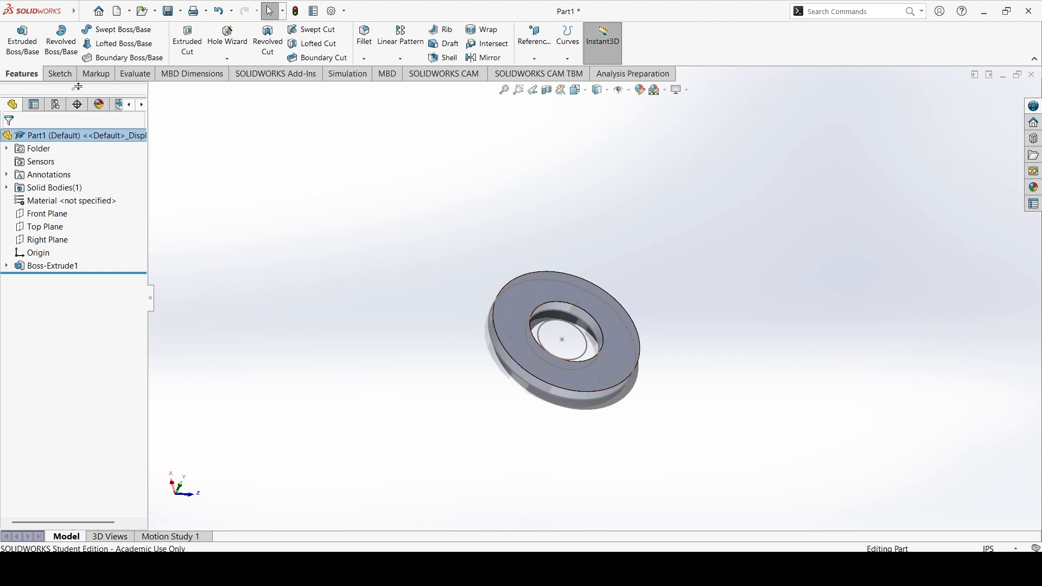
left_click(22, 42)
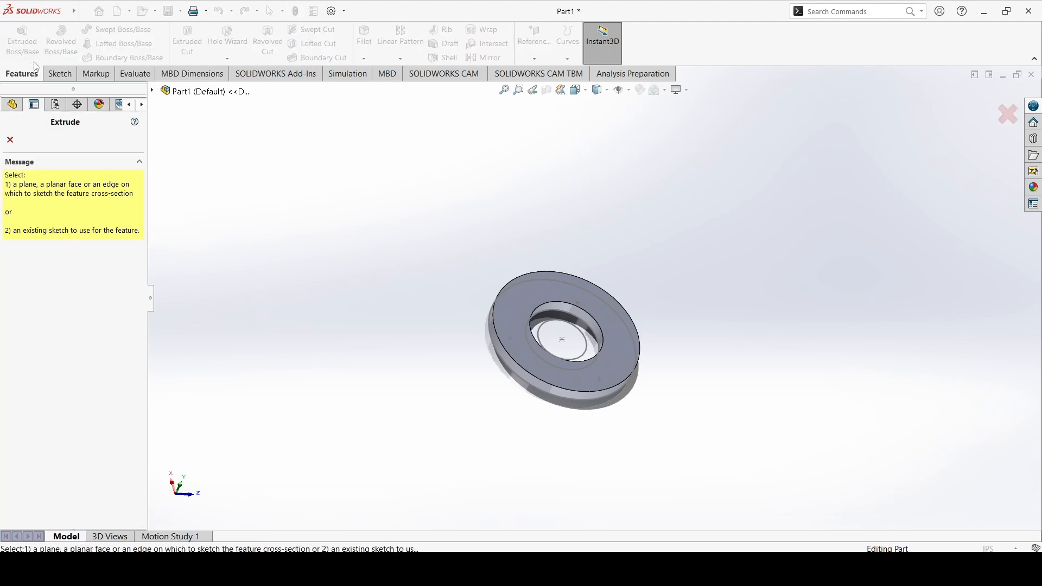
left_click(590, 328)
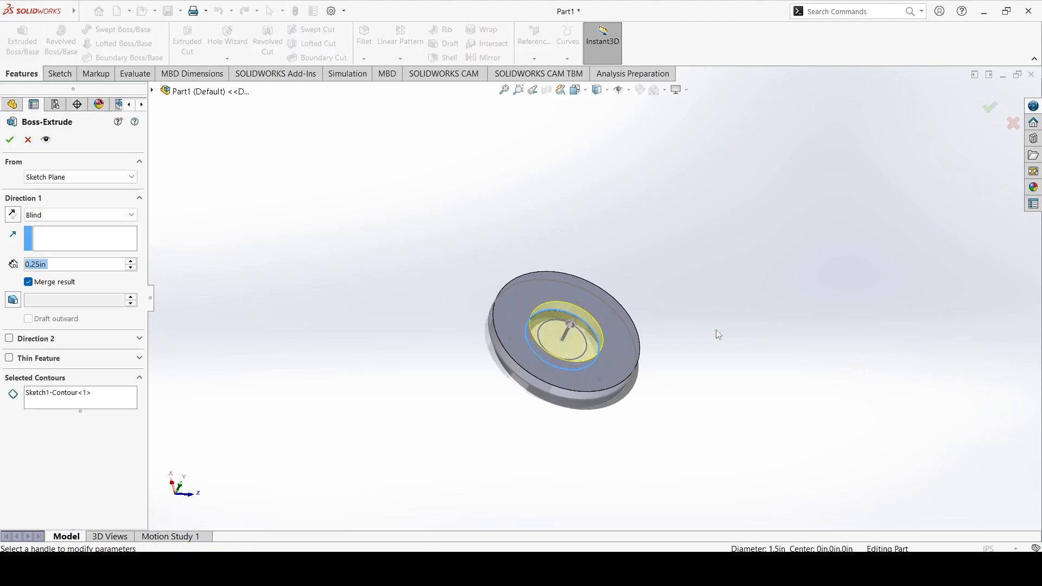
Add the innermost circle's region to the selected contours
scroll(572, 331, "up", 2)
scroll(580, 304, "down", 6)
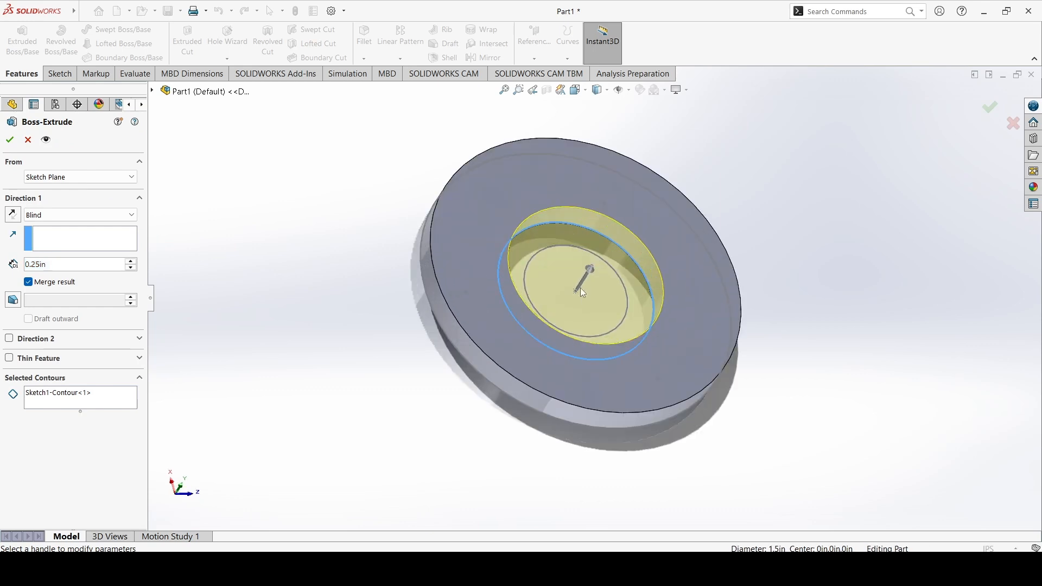
middle_click_drag(607, 304, 560, 296)
left_click(106, 401)
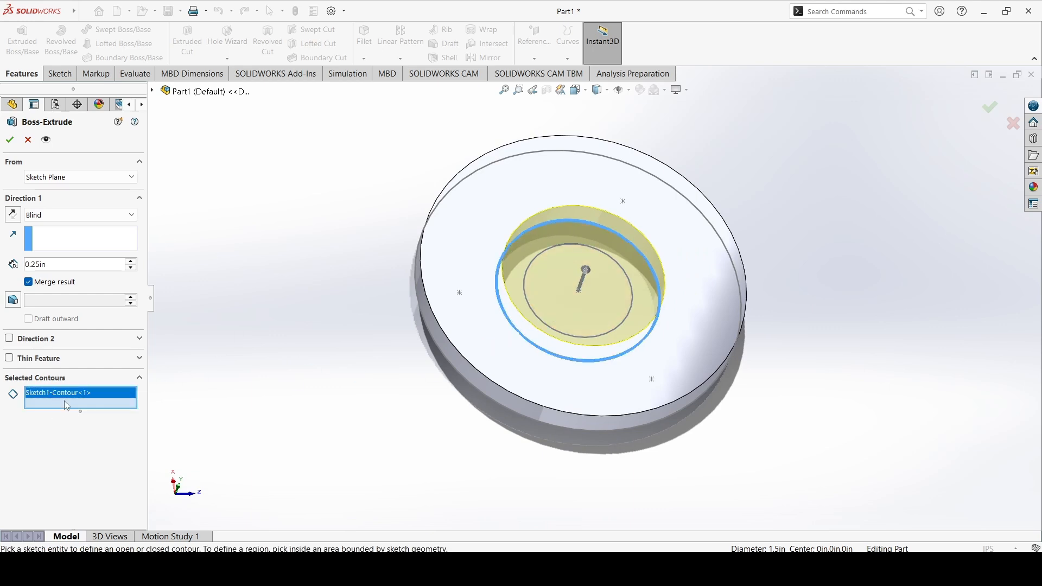
left_click(542, 292)
middle_click_drag(386, 240, 416, 253)
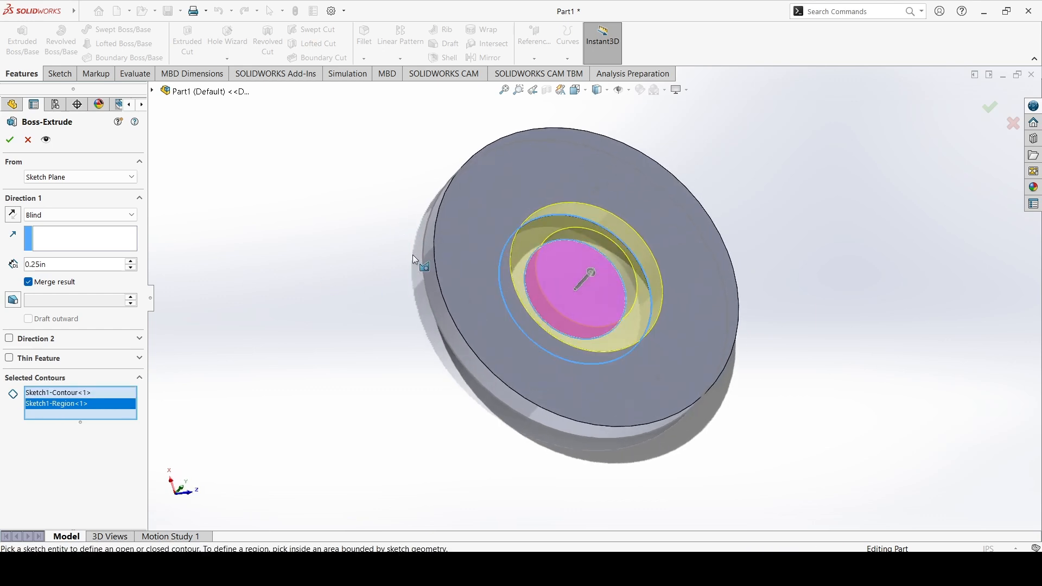
Set the second extrusion's depth to 2.0 in
scroll(521, 276, "down", 3)
scroll(528, 286, "up", 6)
left_click_drag(612, 297, 674, 274)
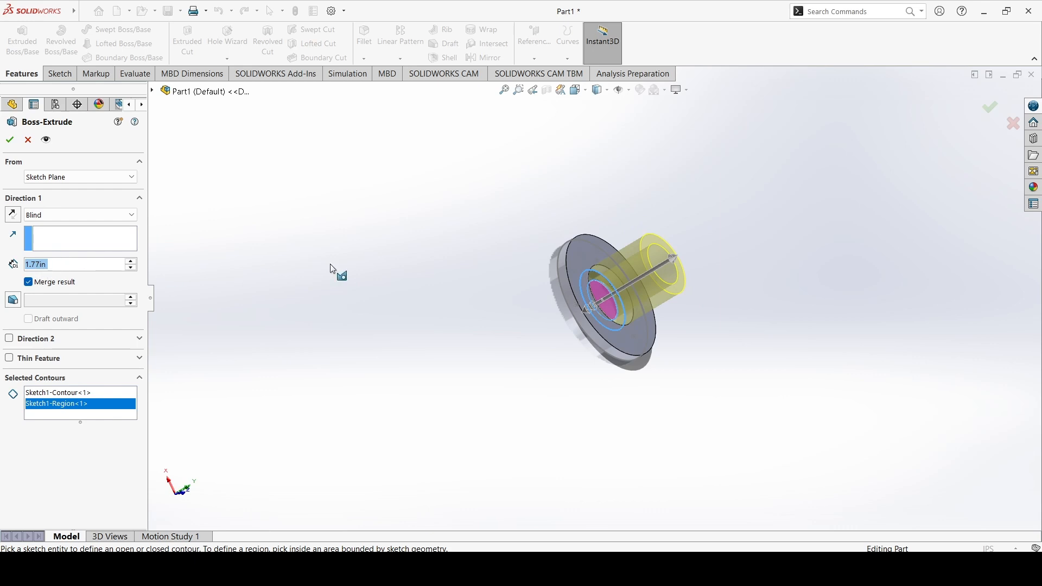
mouse_move(672, 260)
left_mouse_down()
mouse_move(650, 281)
mouse_move(680, 276)
left_mouse_up()
left_click(62, 266)
double_click(62, 266)
type("2.0in")
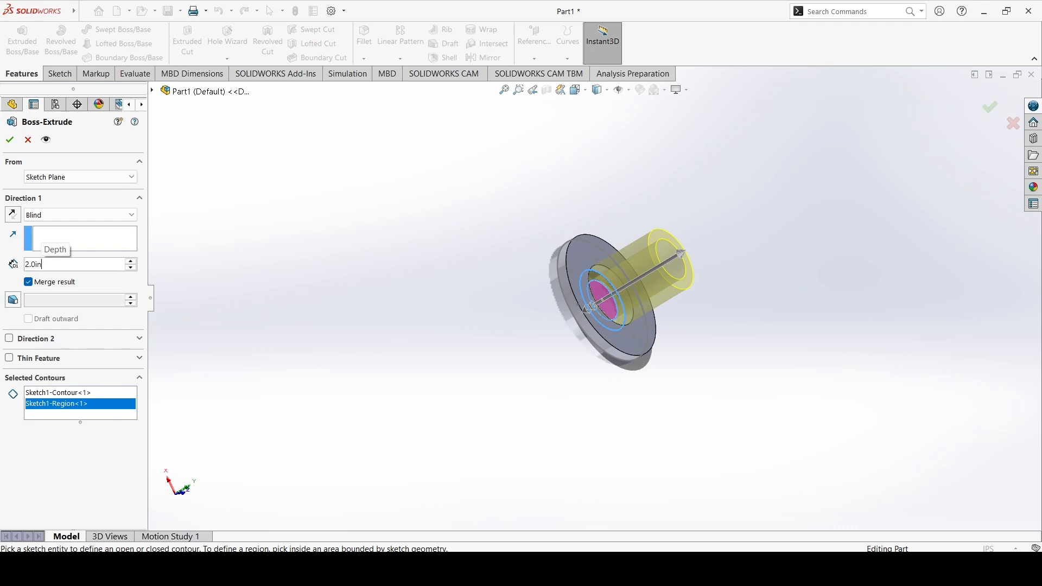
key("Return")
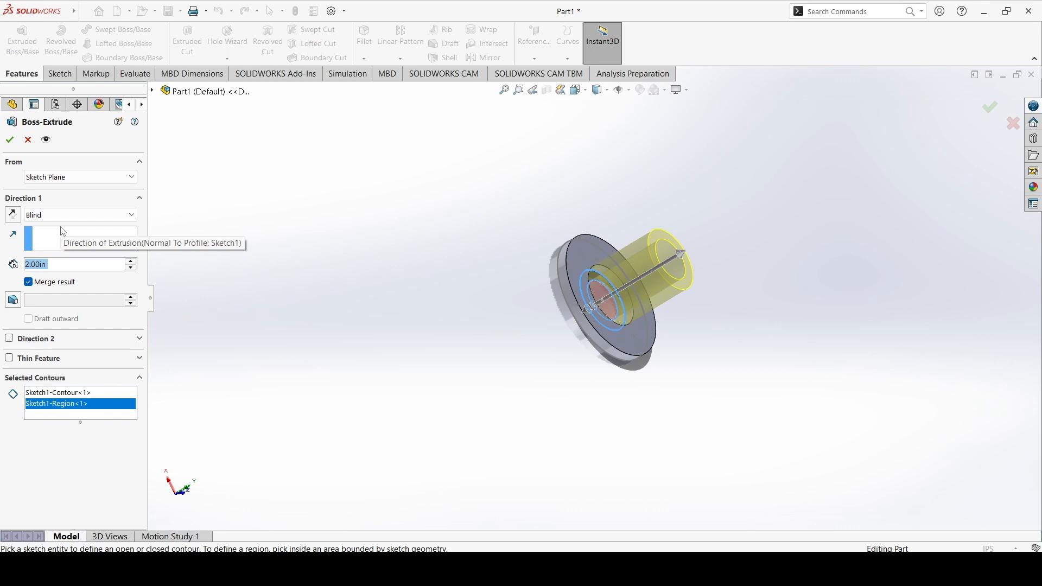
Set the second extrusion to end Up To Surface at the flange's front face and confirm the feature
left_click(77, 215)
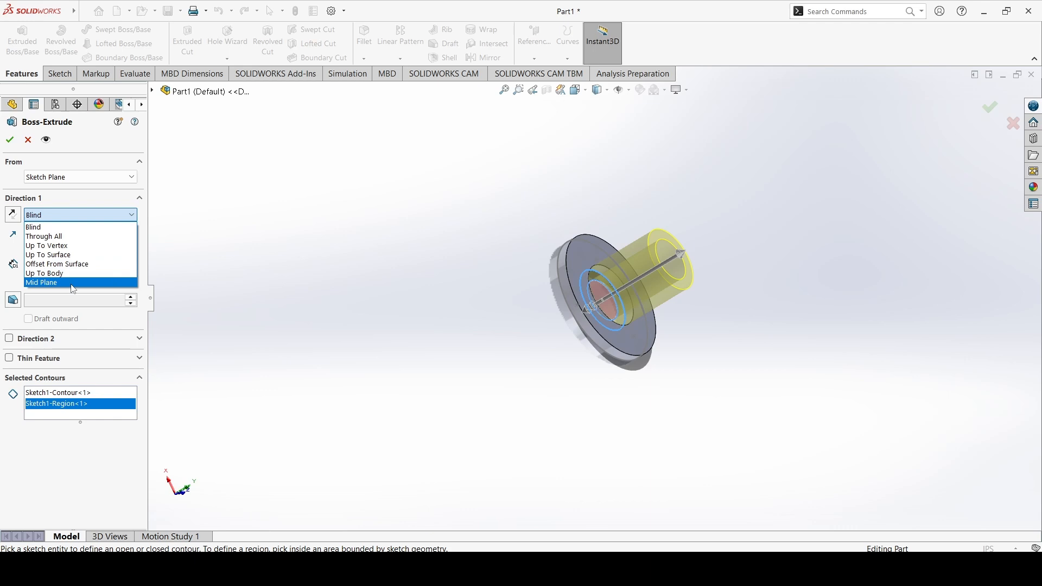
left_click(48, 300)
left_click(46, 217)
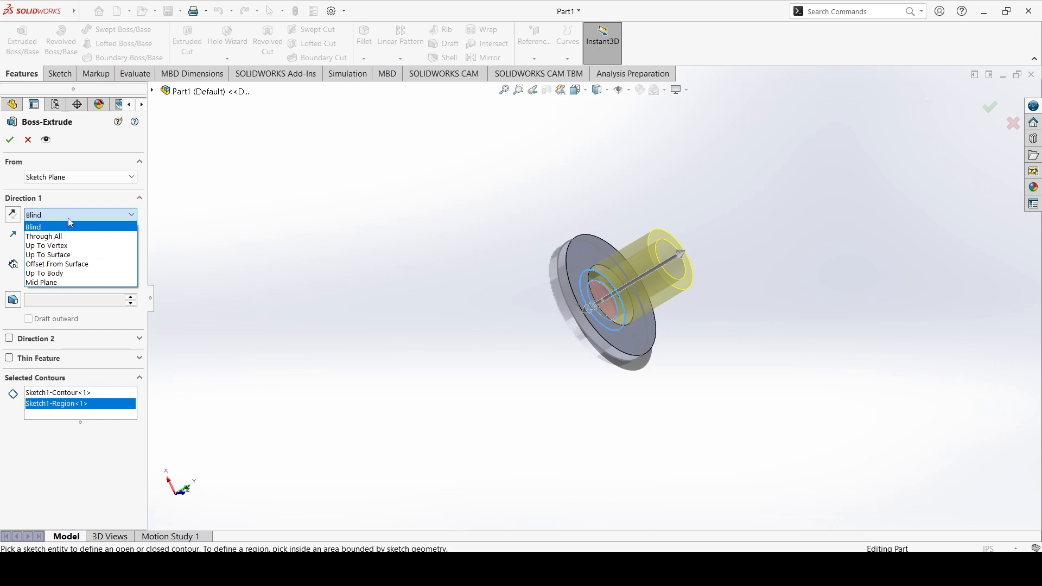
left_click(70, 254)
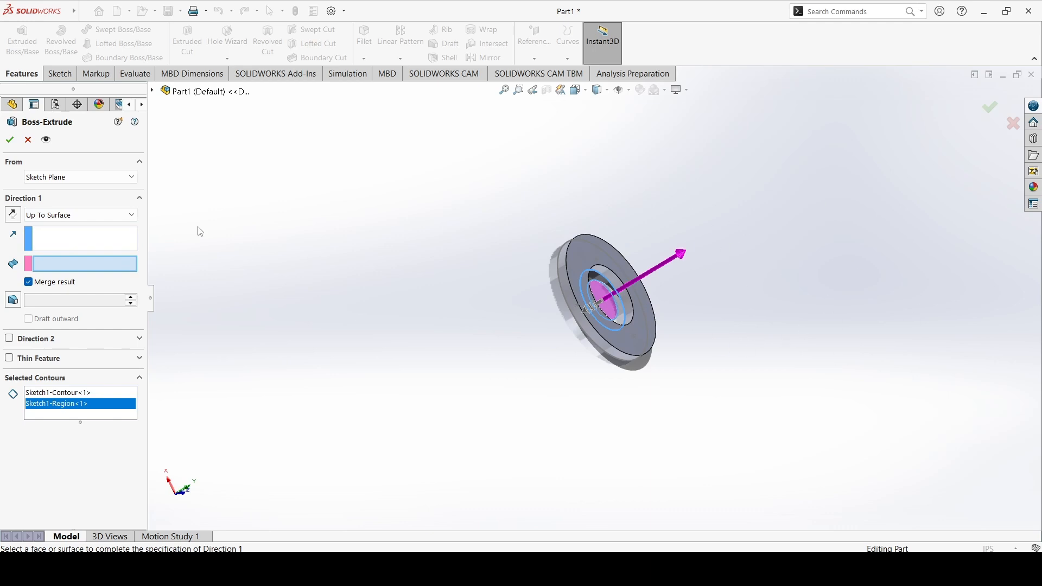
left_click(65, 264)
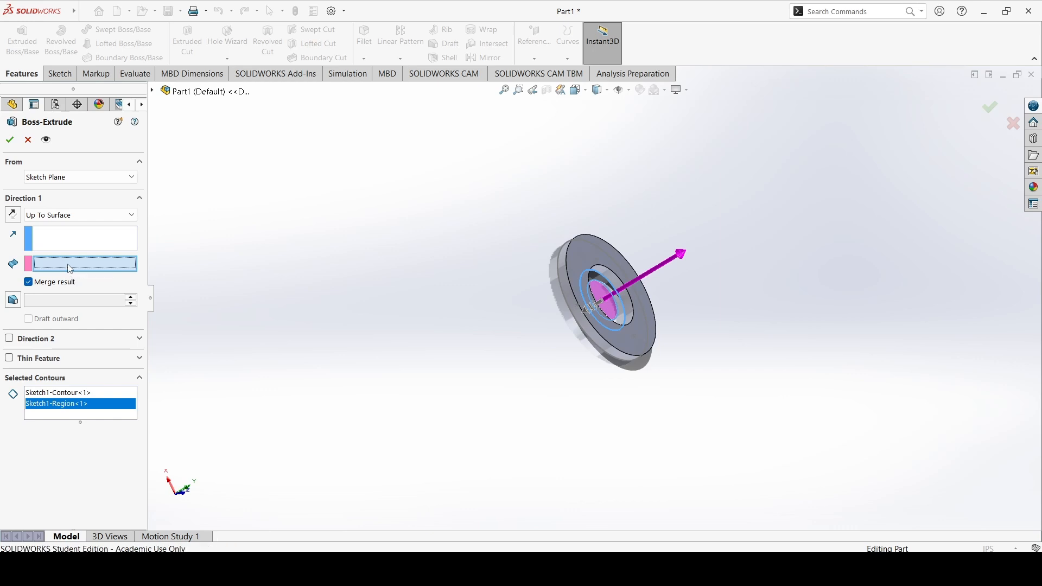
left_click(575, 260)
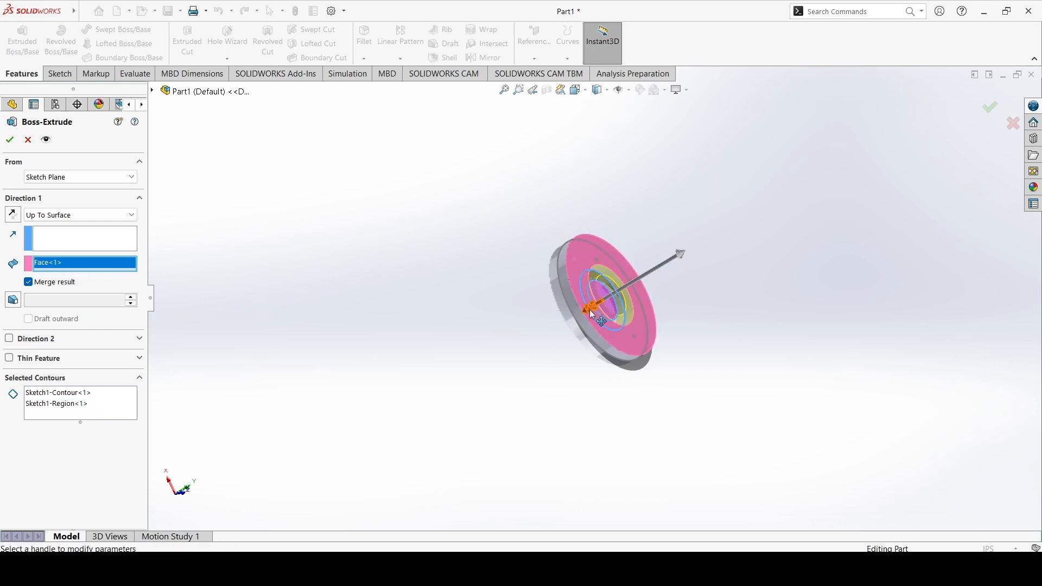
left_click(10, 139)
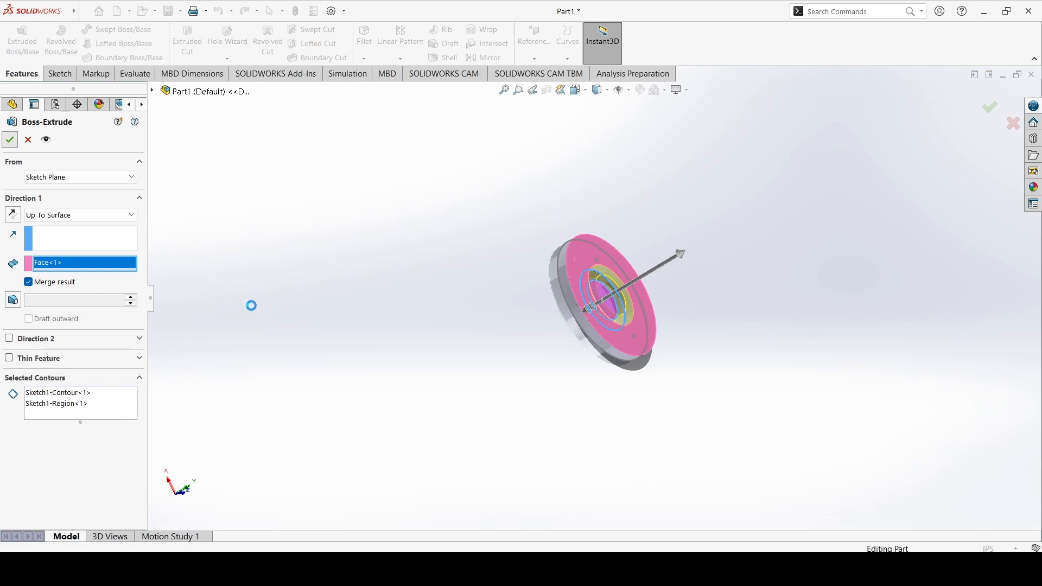
Edit Boss-Extrude2 and change its end condition back to Blind at 2.00 in
middle_click_drag(391, 335, 508, 363)
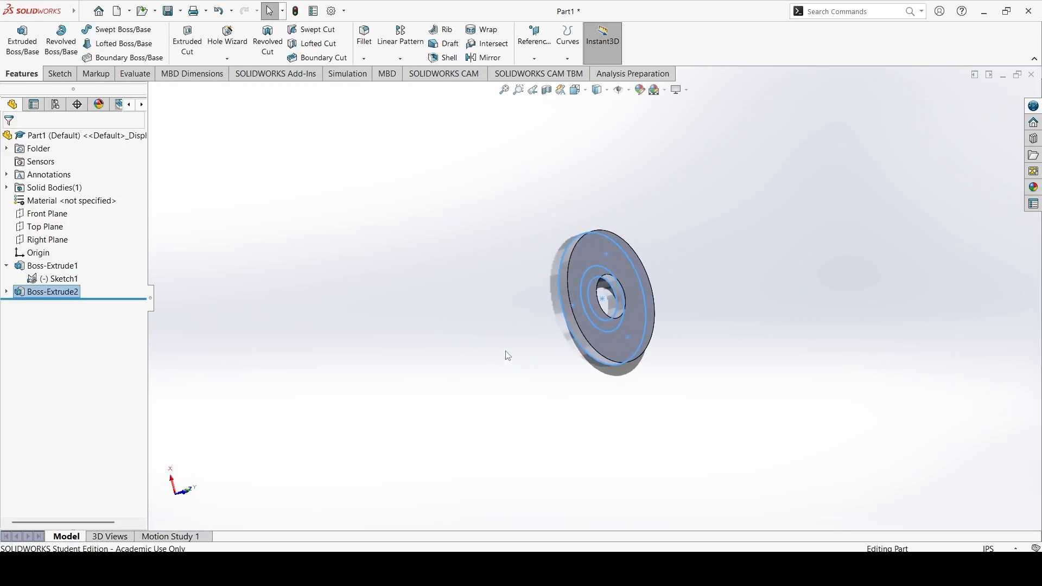
right_click(62, 293)
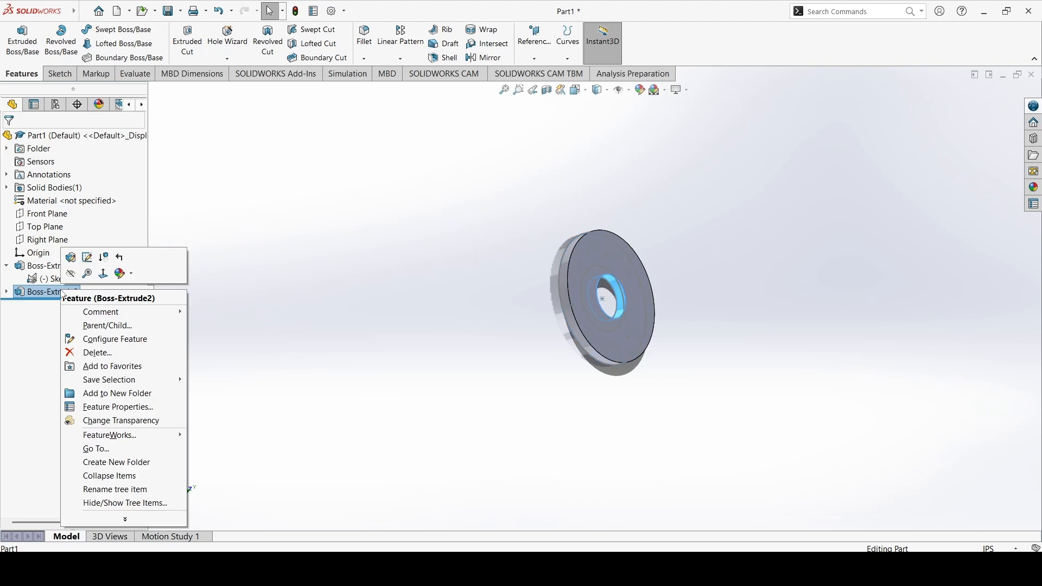
left_click(72, 261)
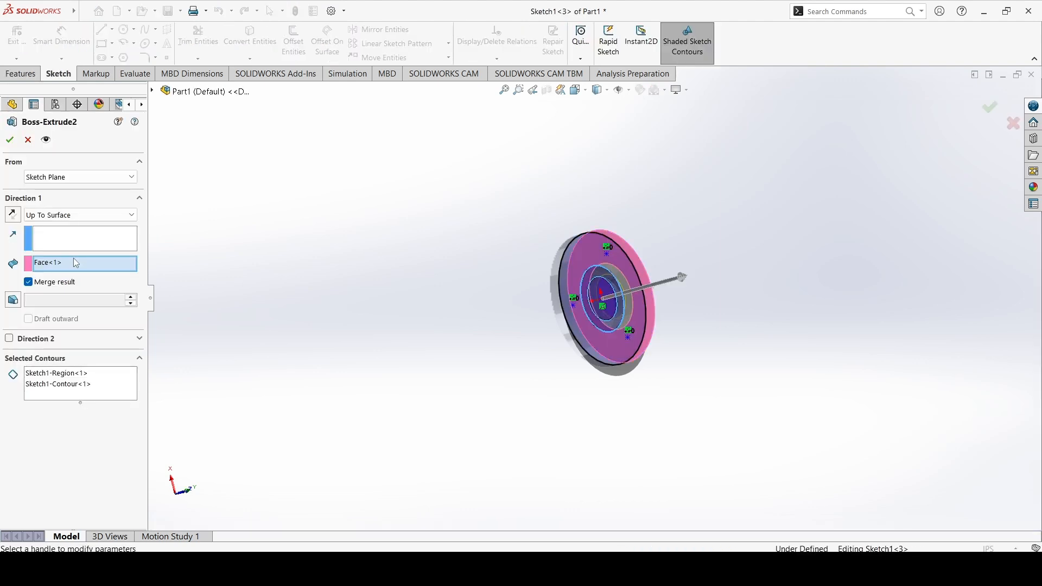
left_click(65, 216)
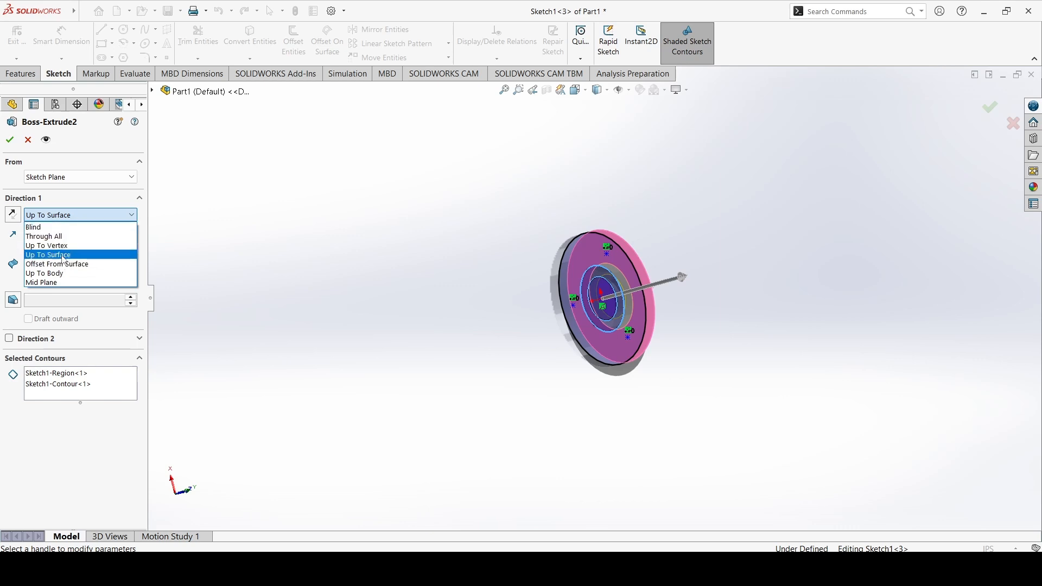
left_click(47, 227)
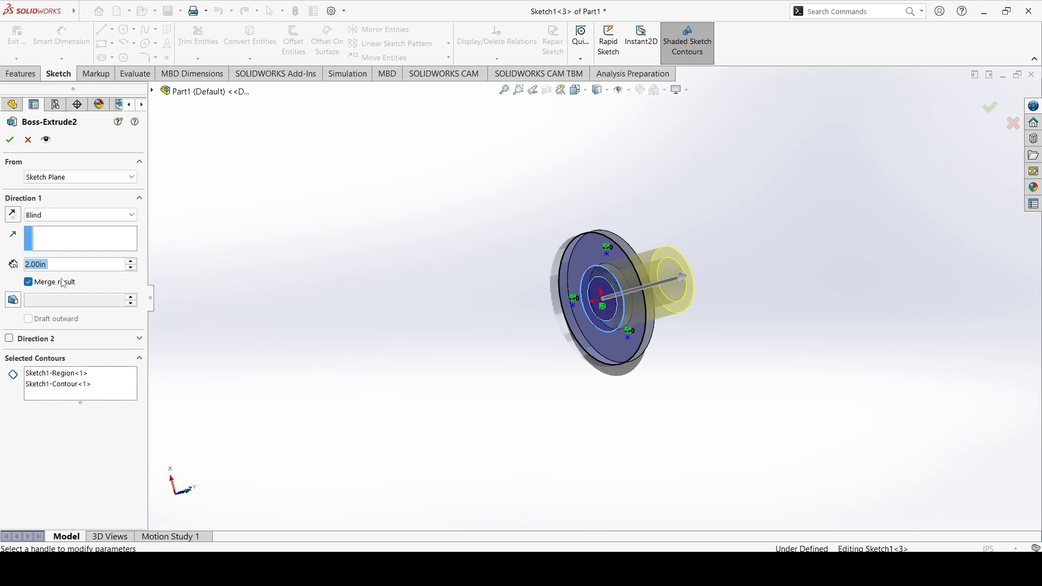
left_click(10, 139)
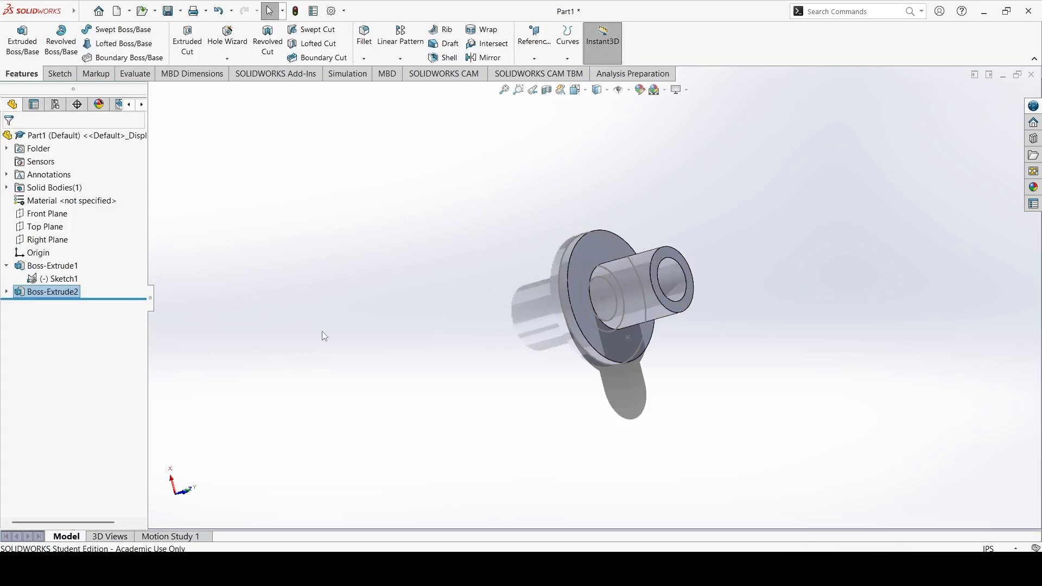
Hide Sketch1 in the model
right_click(66, 281)
left_click(75, 265)
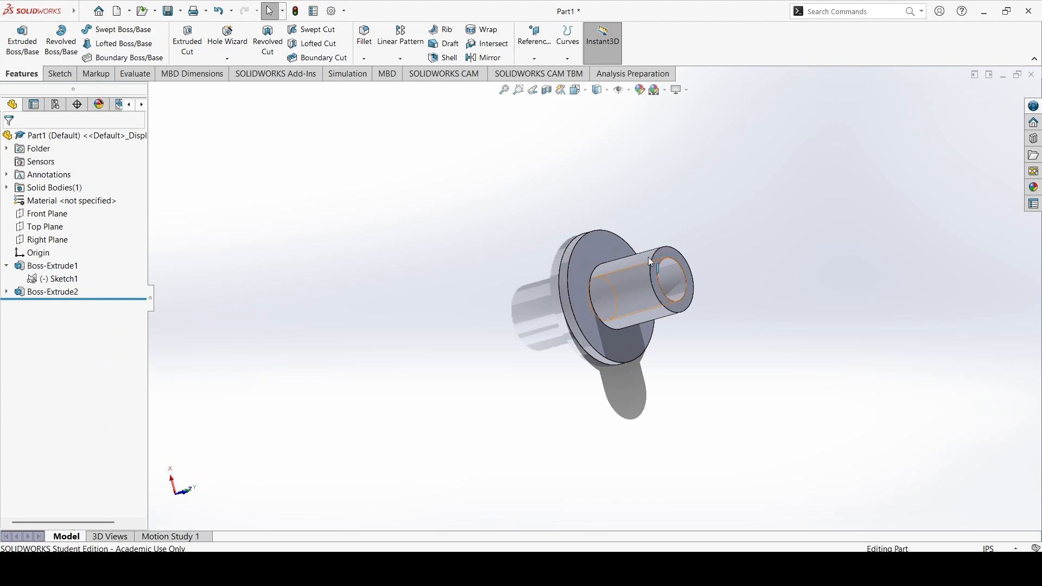
middle_click_drag(636, 290, 588, 352)
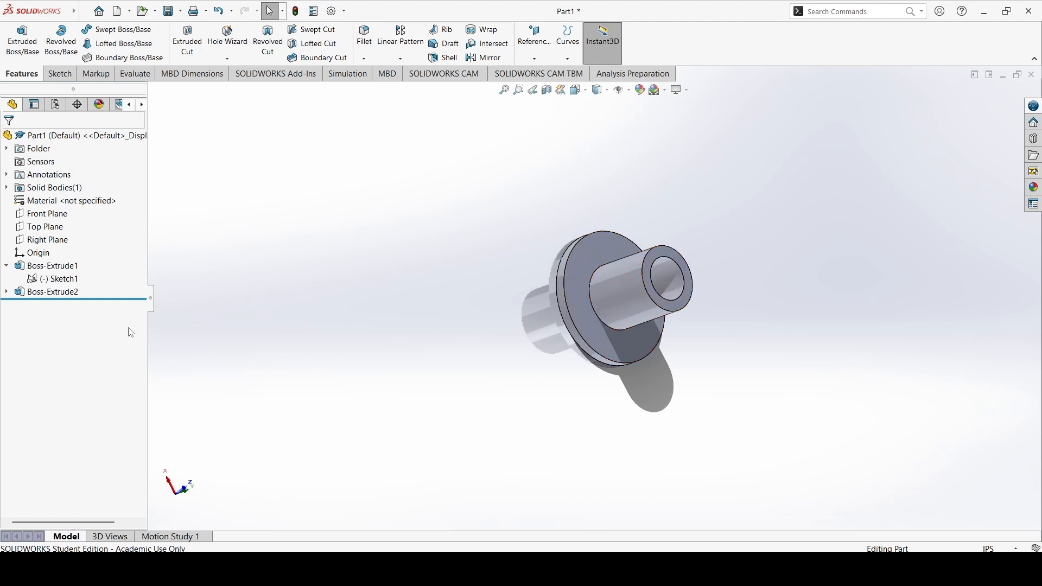
Edit Boss-Extrude2 and turn off Merge result
right_click(62, 296)
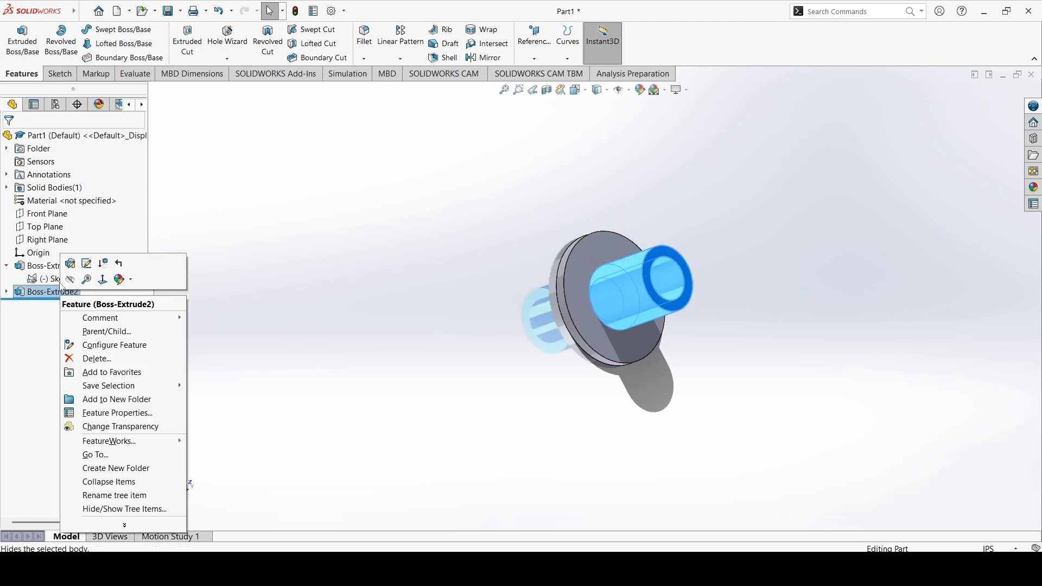
left_click(80, 265)
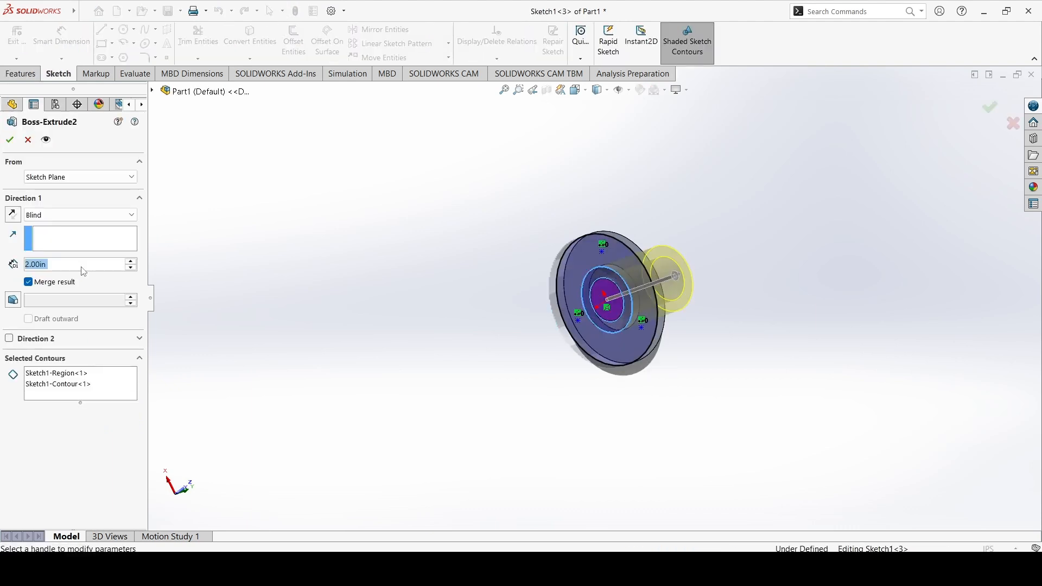
left_click(55, 281)
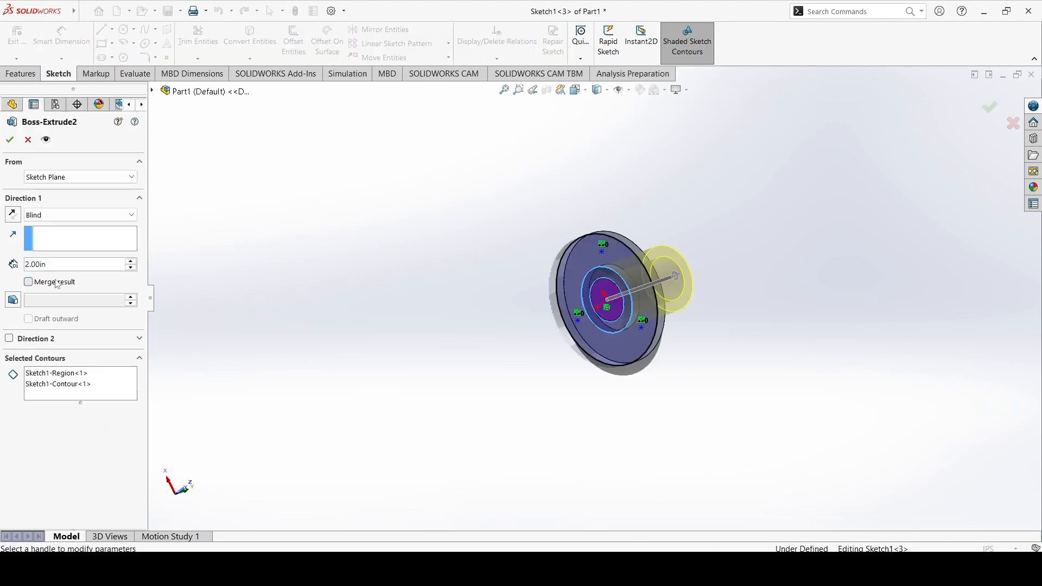
left_click(10, 139)
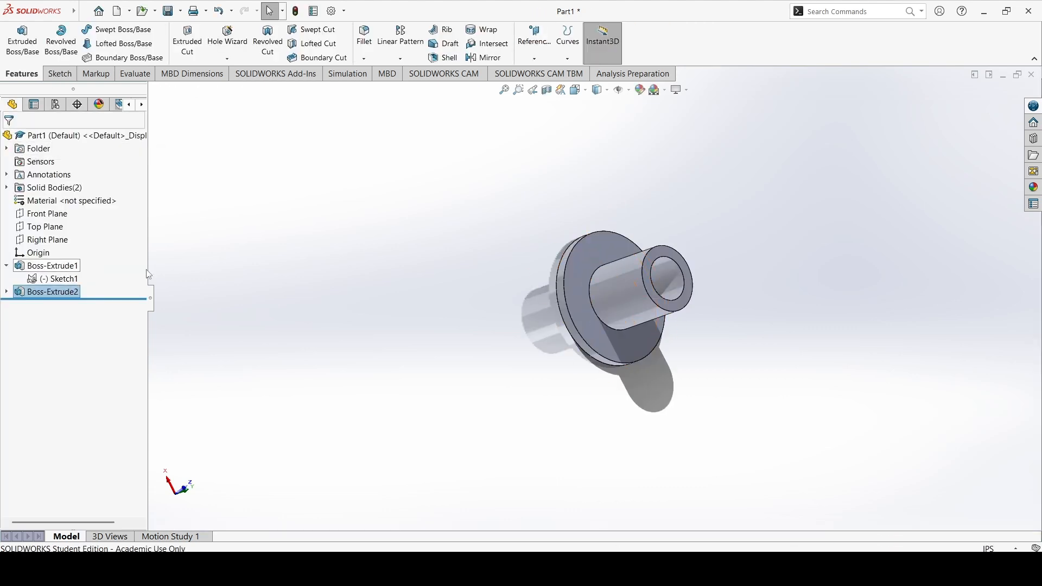
left_click(640, 297)
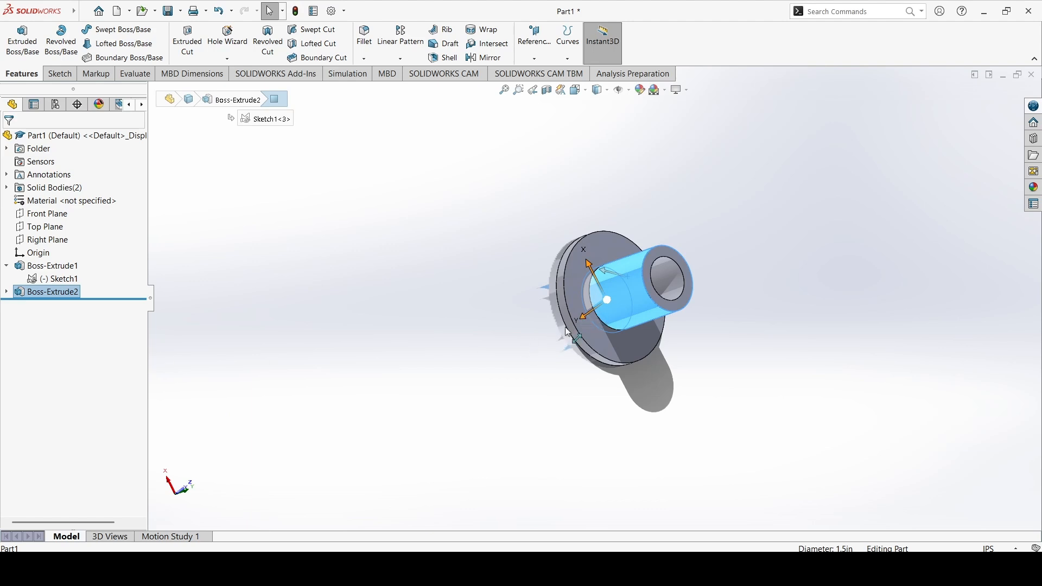
left_click_drag(604, 301, 610, 297)
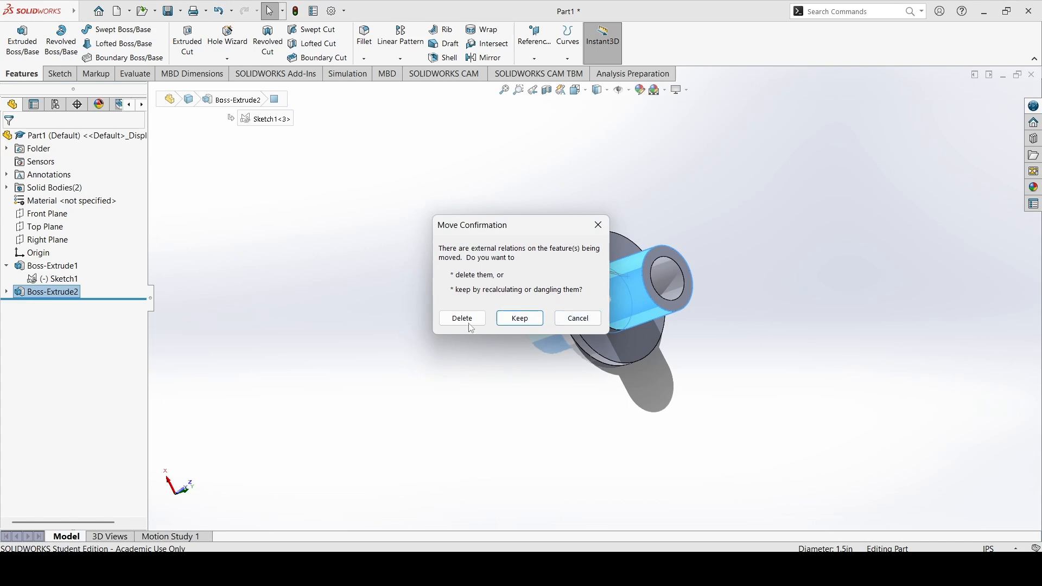
left_click(579, 318)
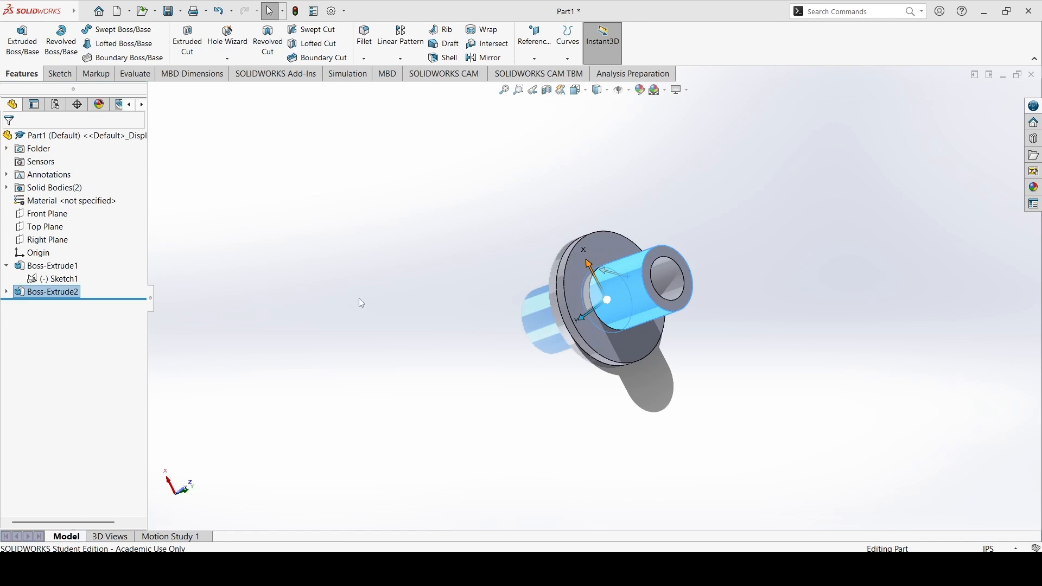
left_click(372, 266)
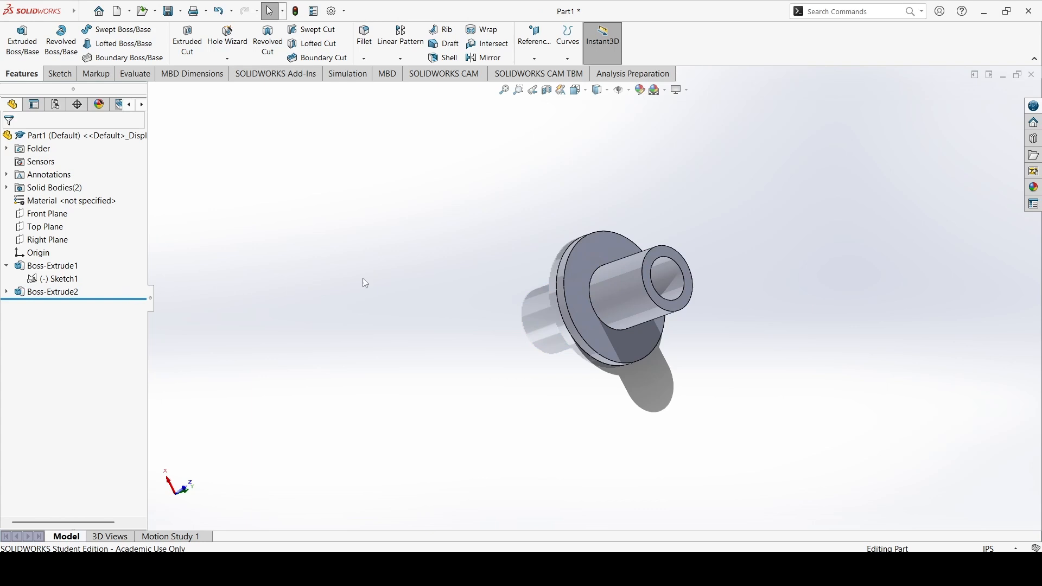
Edit Boss-Extrude2 again and turn Merge result back on
middle_click_drag(588, 302, 604, 269)
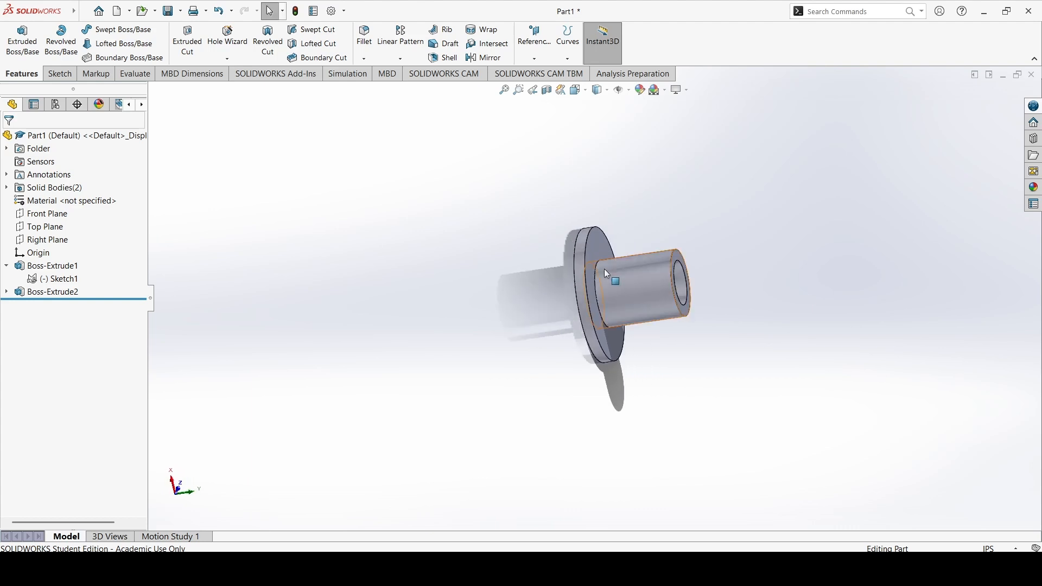
right_click(70, 302)
right_click(65, 292)
left_click(81, 264)
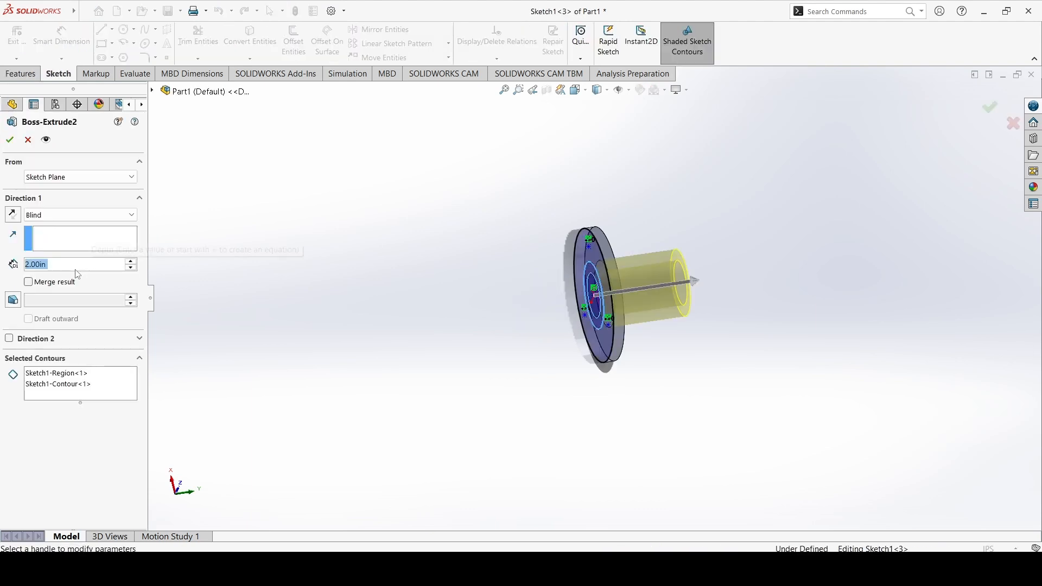
left_click(56, 281)
left_click(9, 139)
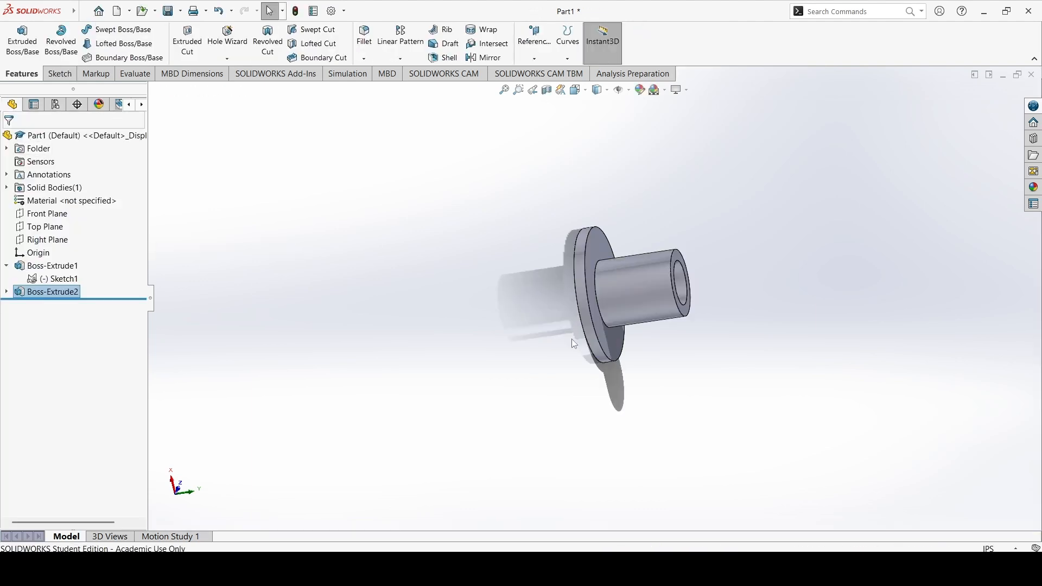
middle_click_drag(698, 293, 641, 331)
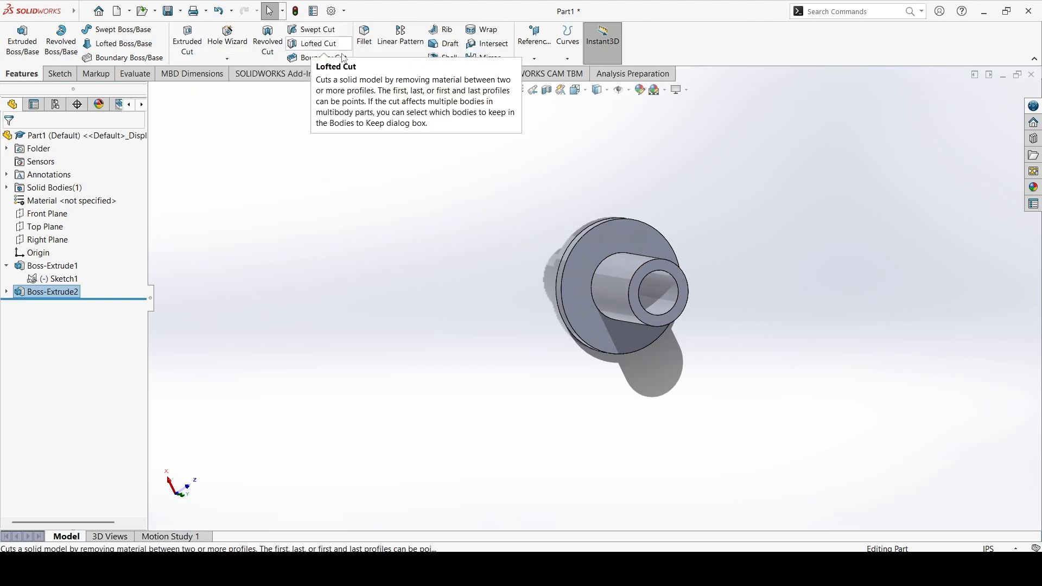
left_click(364, 58)
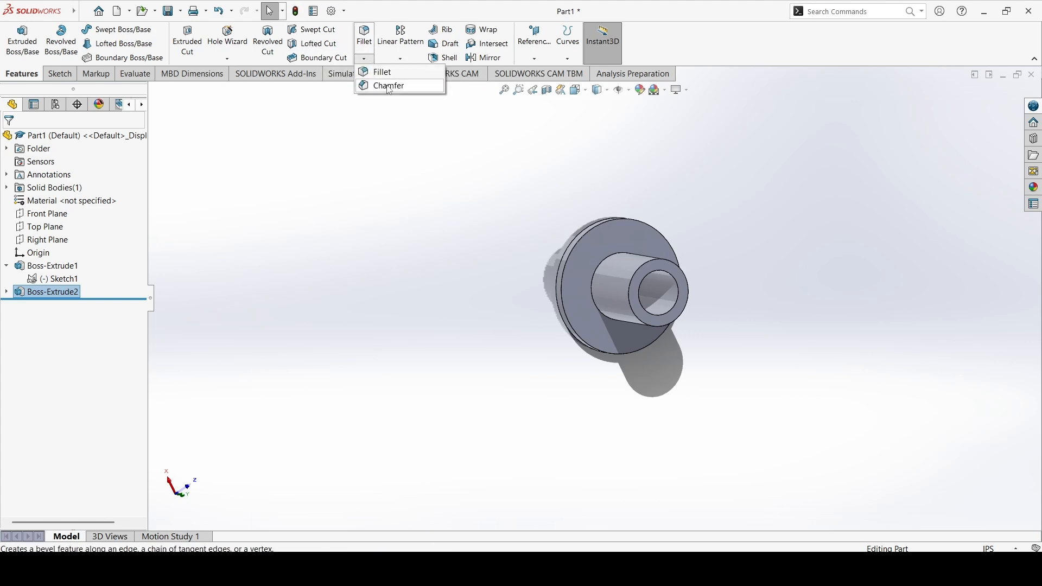
left_click(400, 59)
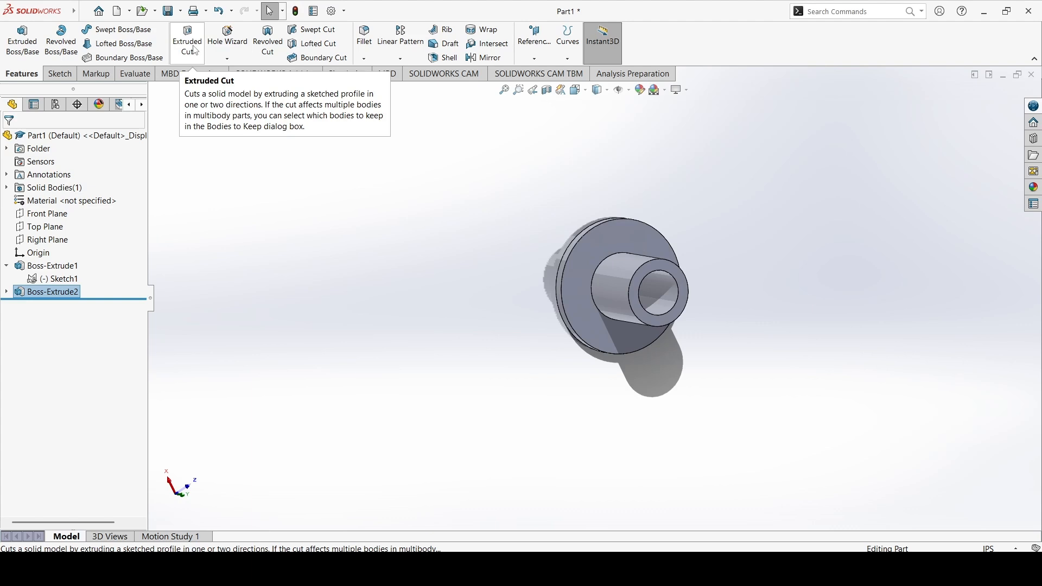
Sketch a circle of about 0.24 in radius on the flange's front face beside the boss, then exit the sketch
left_click(60, 74)
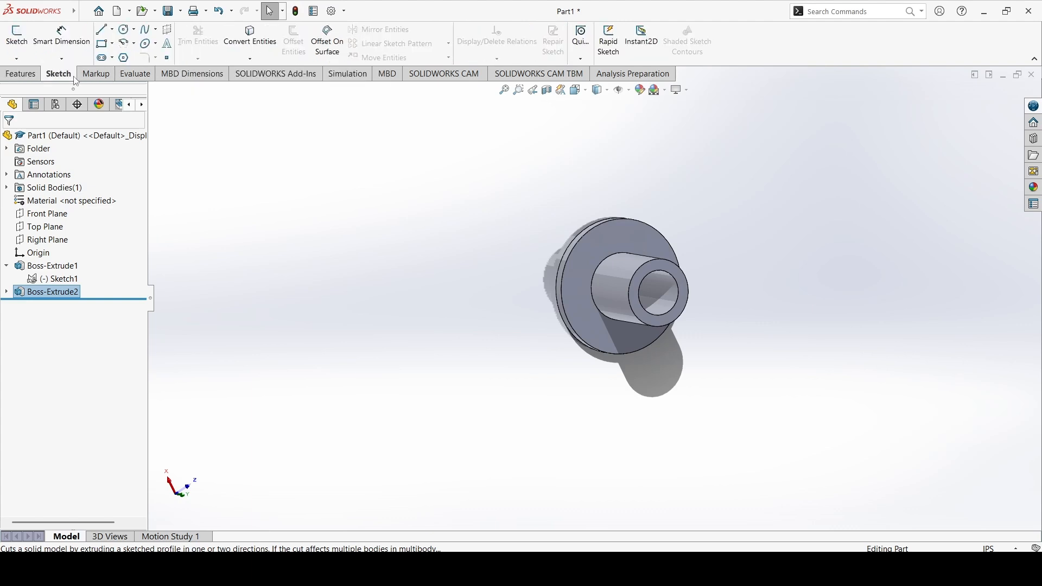
left_click(21, 37)
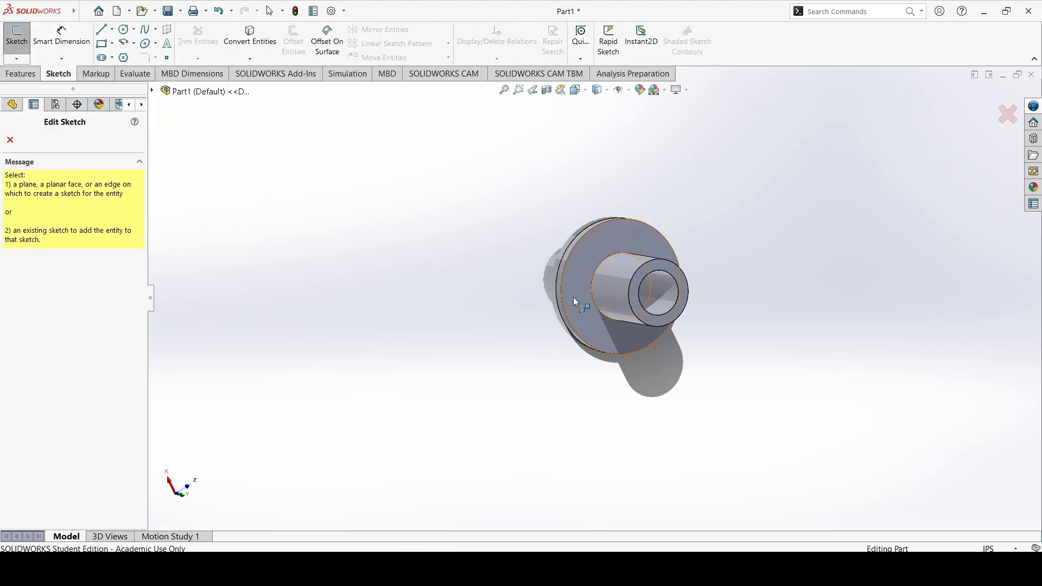
left_click(578, 274)
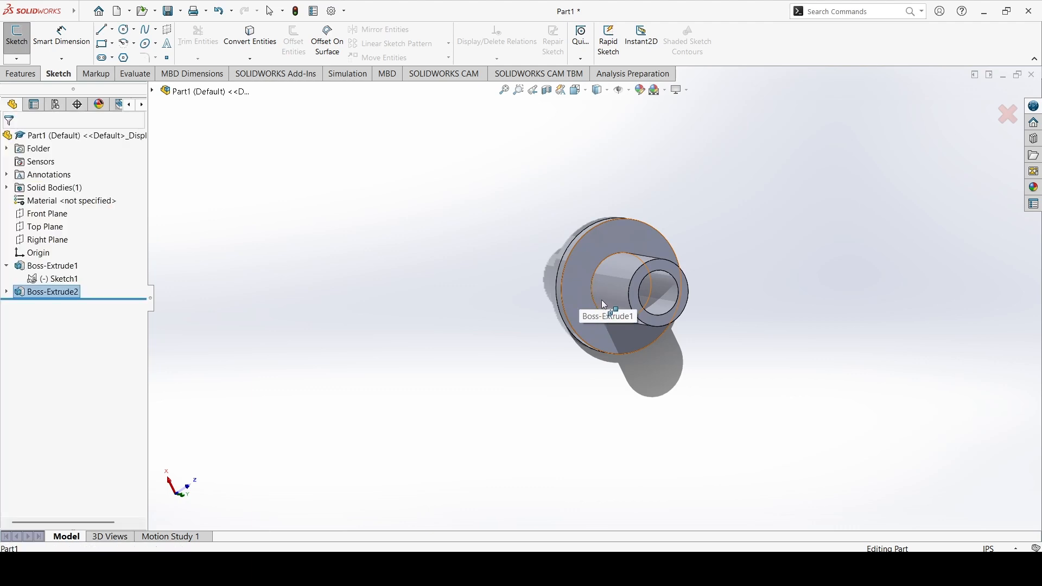
left_click(124, 29)
left_click(478, 222)
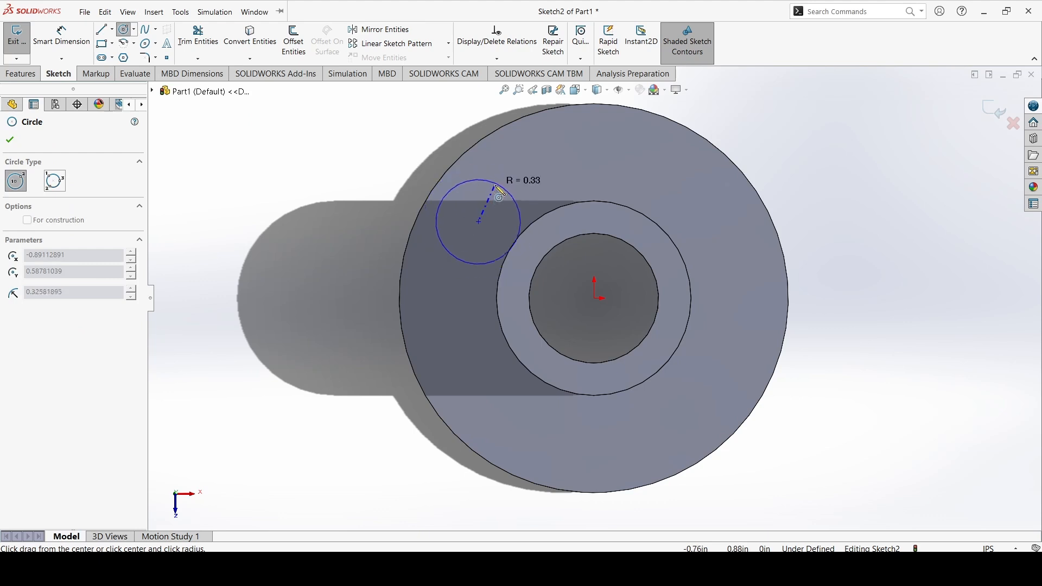
left_click(459, 240)
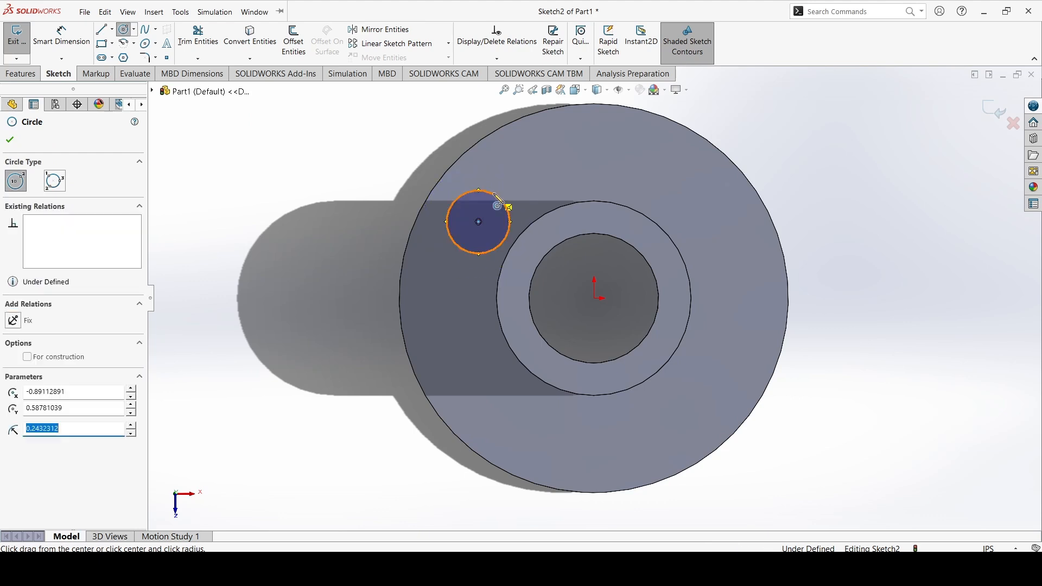
left_click(17, 41)
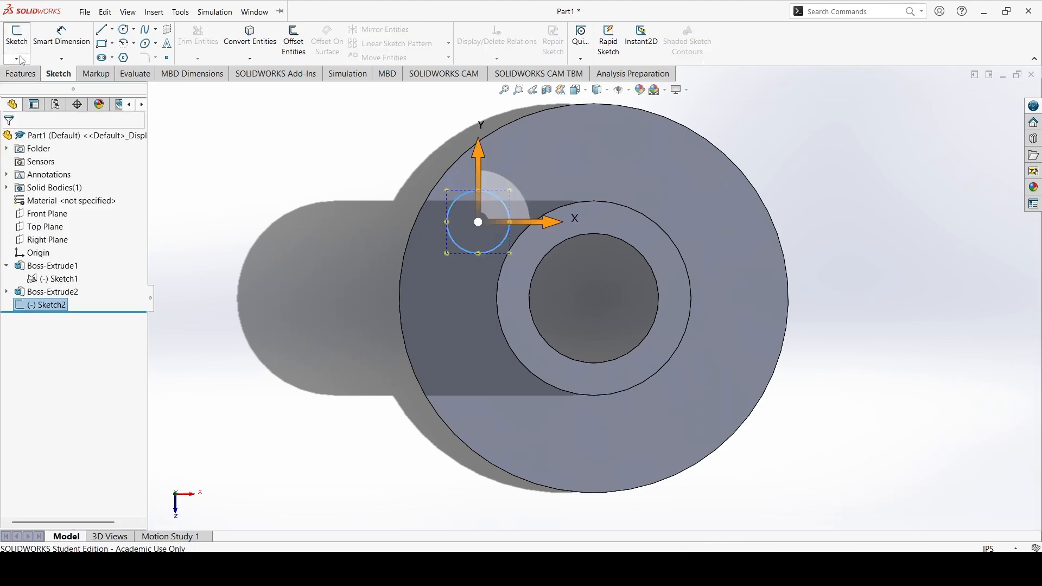
Cut-extrude the small circle sketch through the flange with the end condition Up To Next
left_click(26, 77)
middle_click_drag(425, 204, 499, 224)
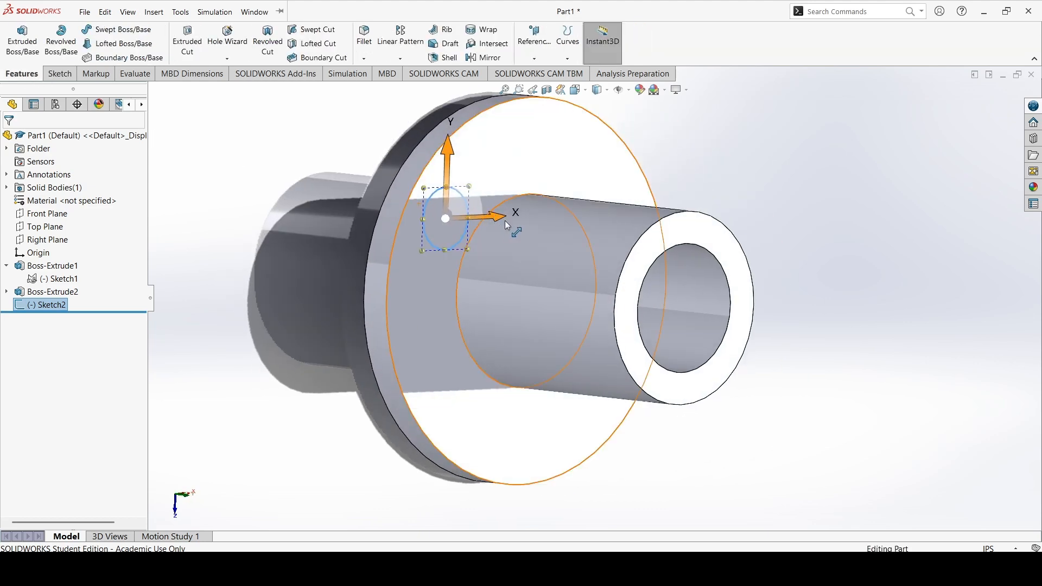
left_click(751, 176)
left_click(191, 42)
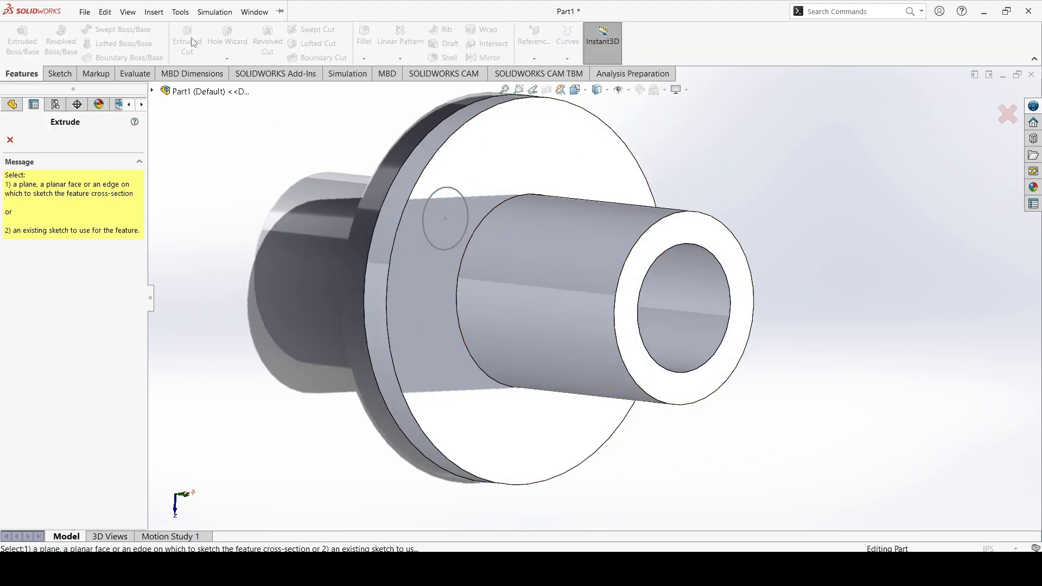
left_click(462, 200)
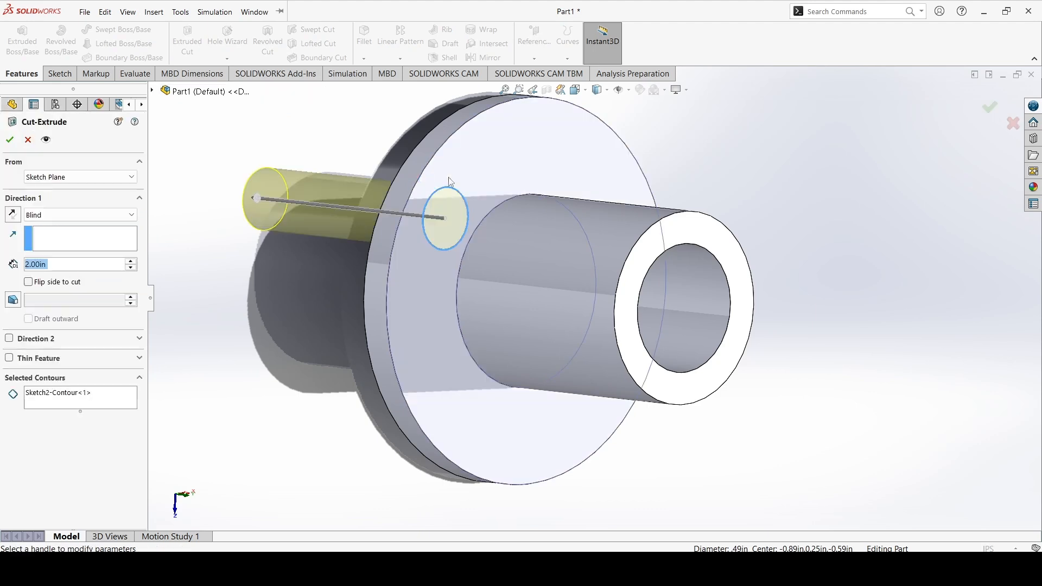
middle_click_drag(353, 184, 585, 255)
left_click(105, 215)
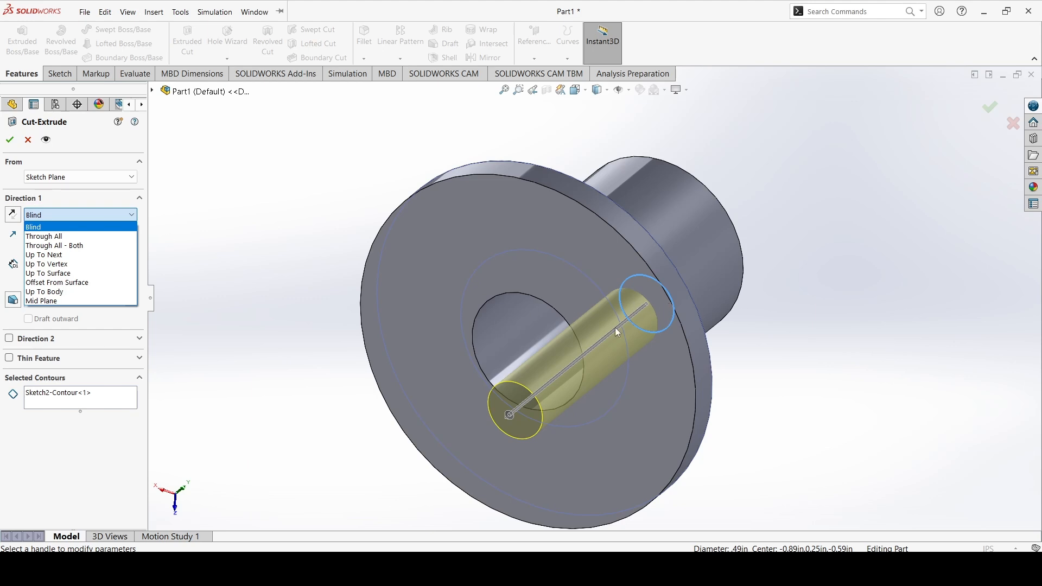
scroll(646, 308, "up", 2)
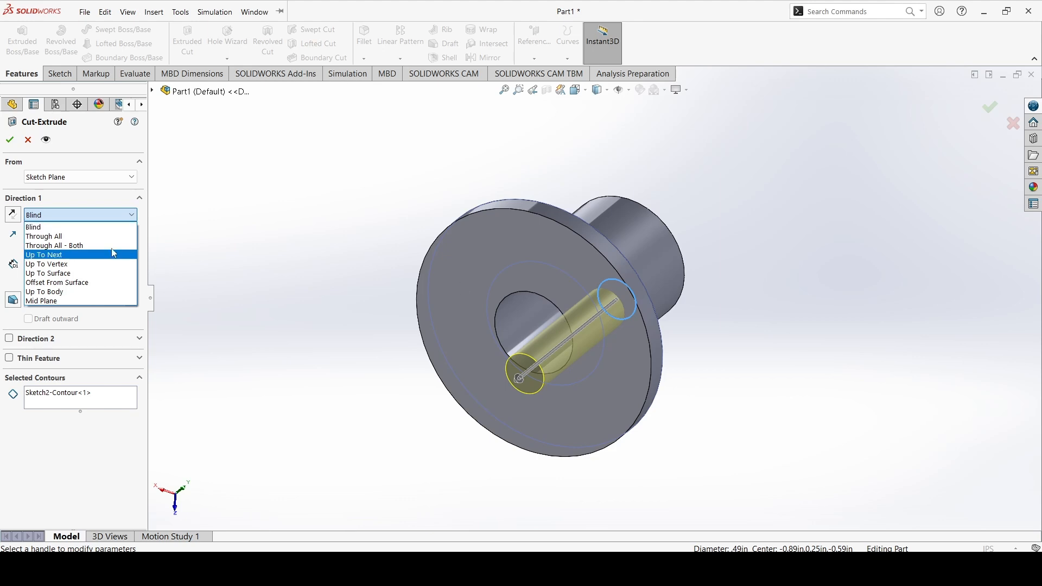
left_click(69, 218)
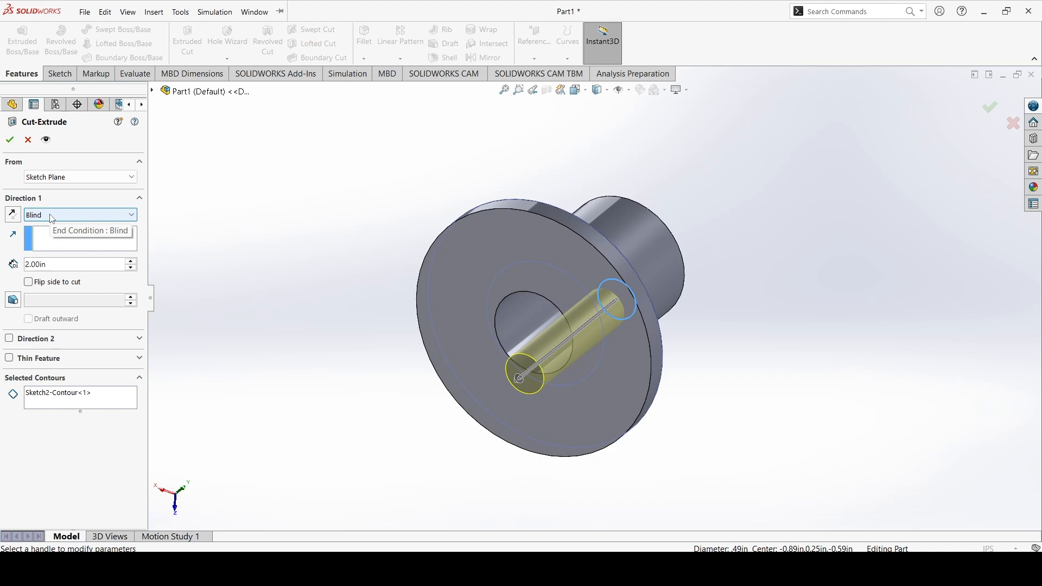
left_click(52, 218)
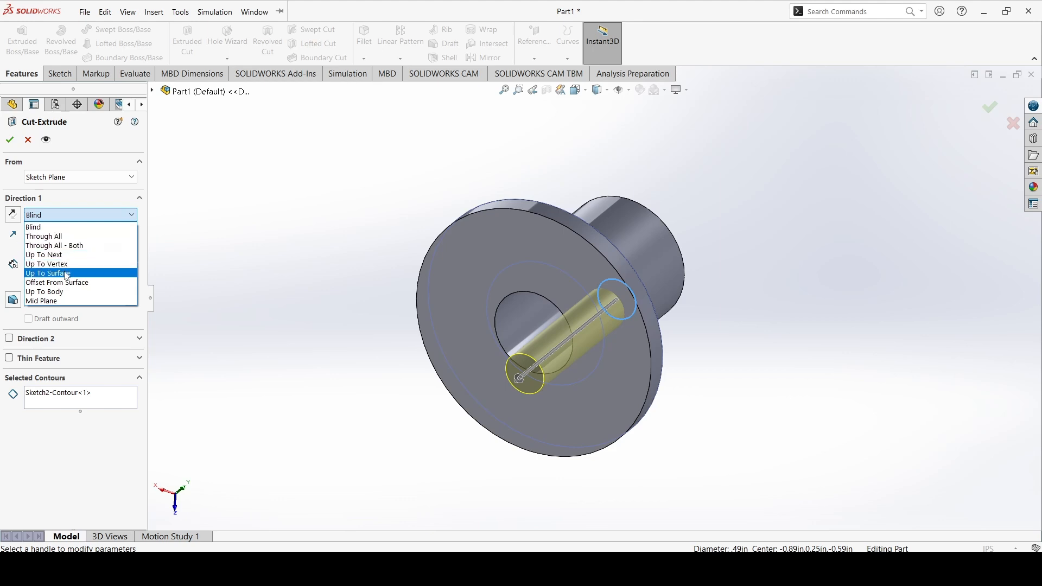
left_click(63, 256)
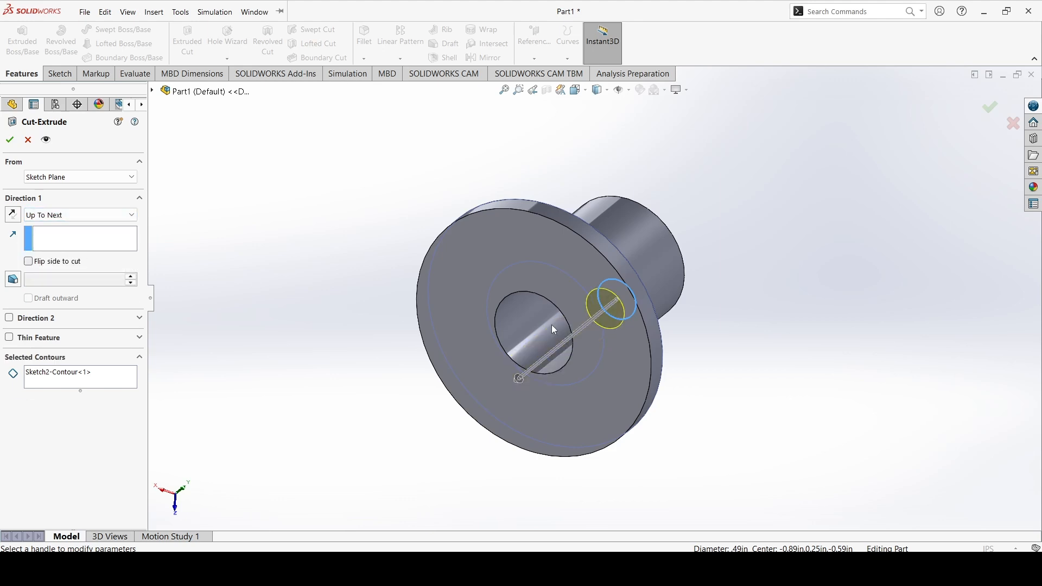
middle_click_drag(549, 333, 579, 343)
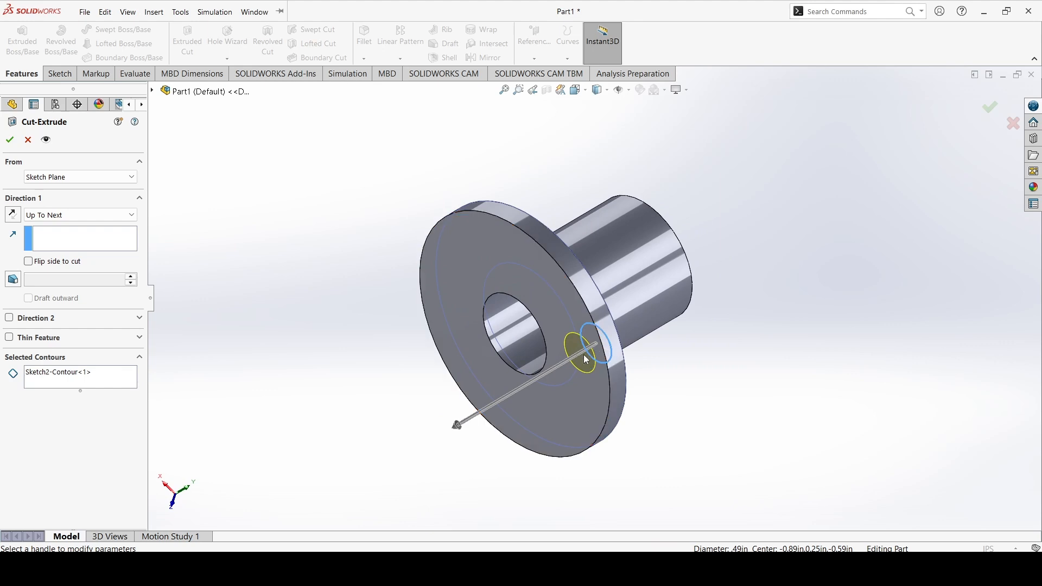
left_click(10, 140)
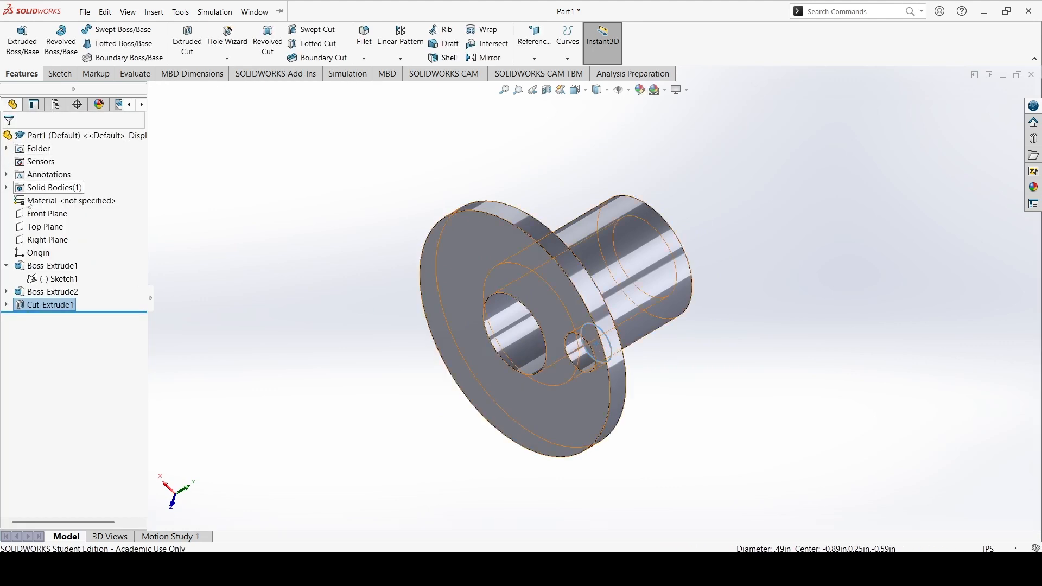
Delete the cut-extrude feature and then delete the small circle sketch
middle_click_drag(420, 301, 437, 341)
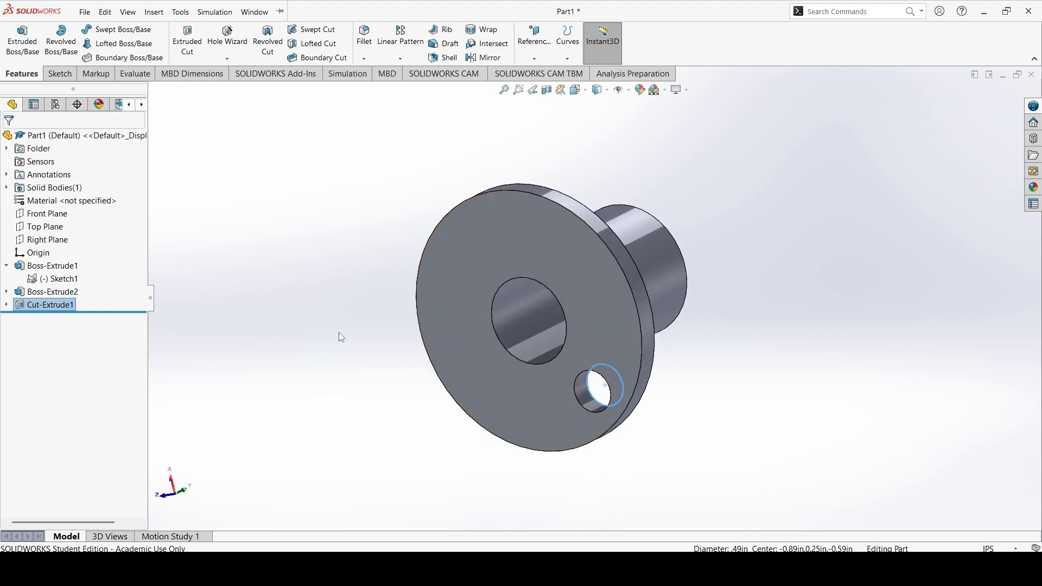
left_click(67, 306)
left_click(68, 306)
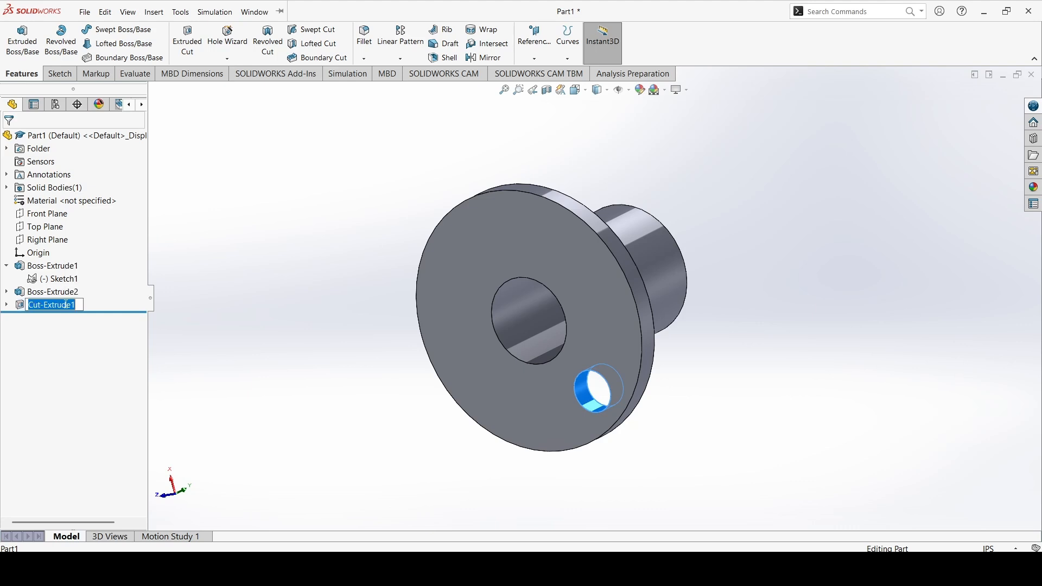
left_click(331, 324)
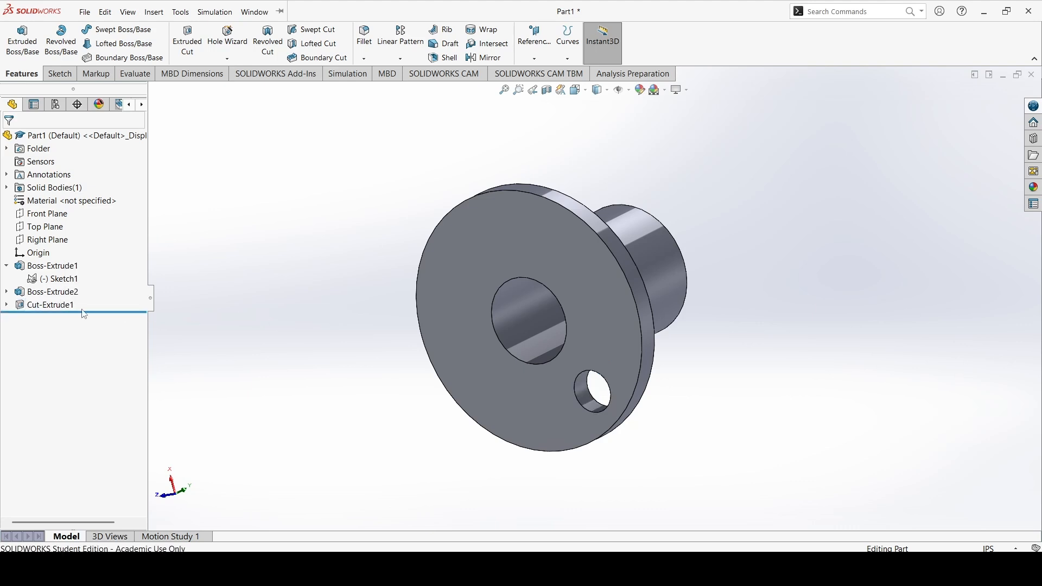
left_click(64, 306)
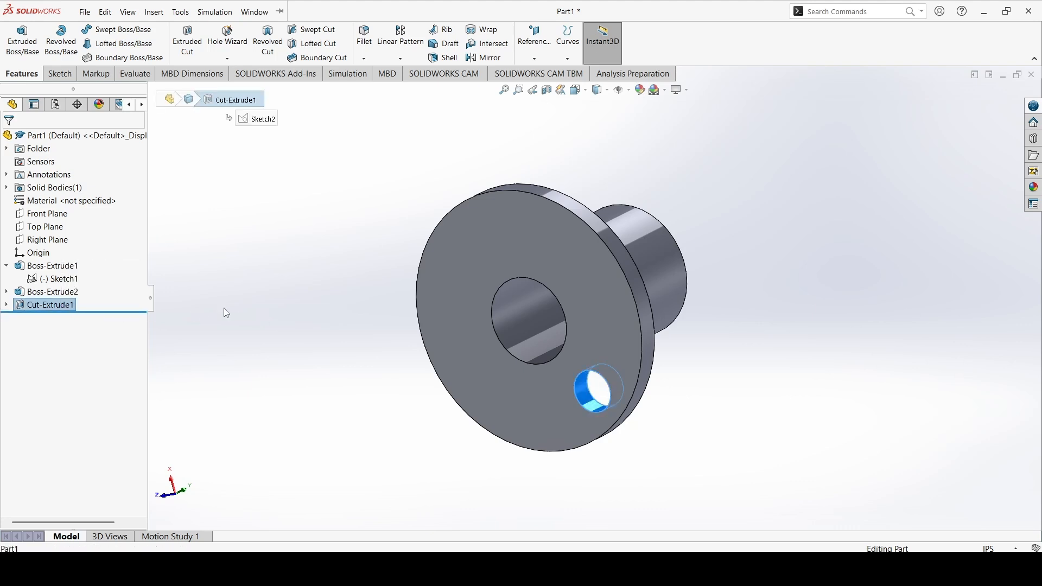
key("Delete")
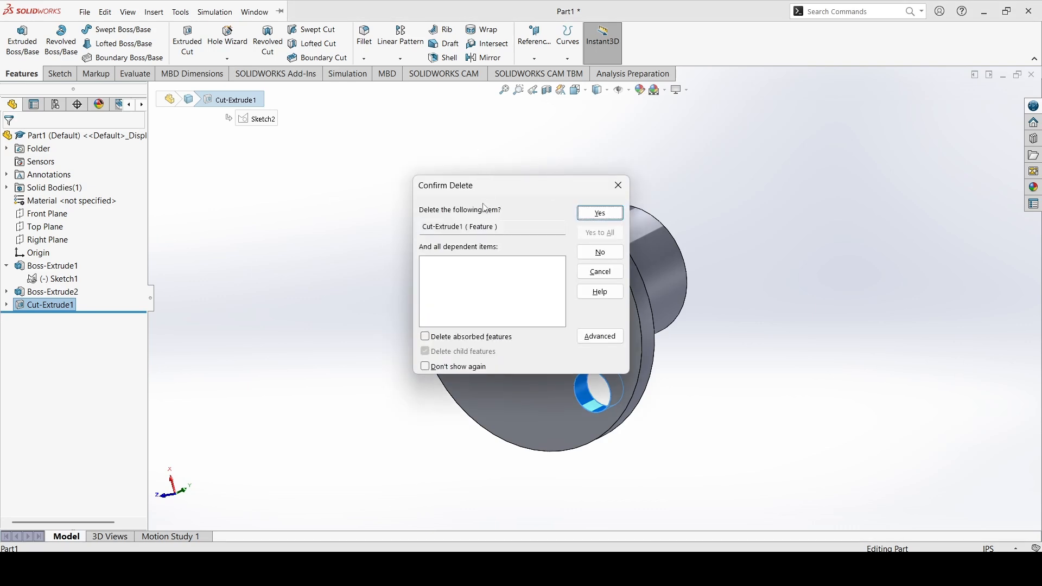
left_click(601, 214)
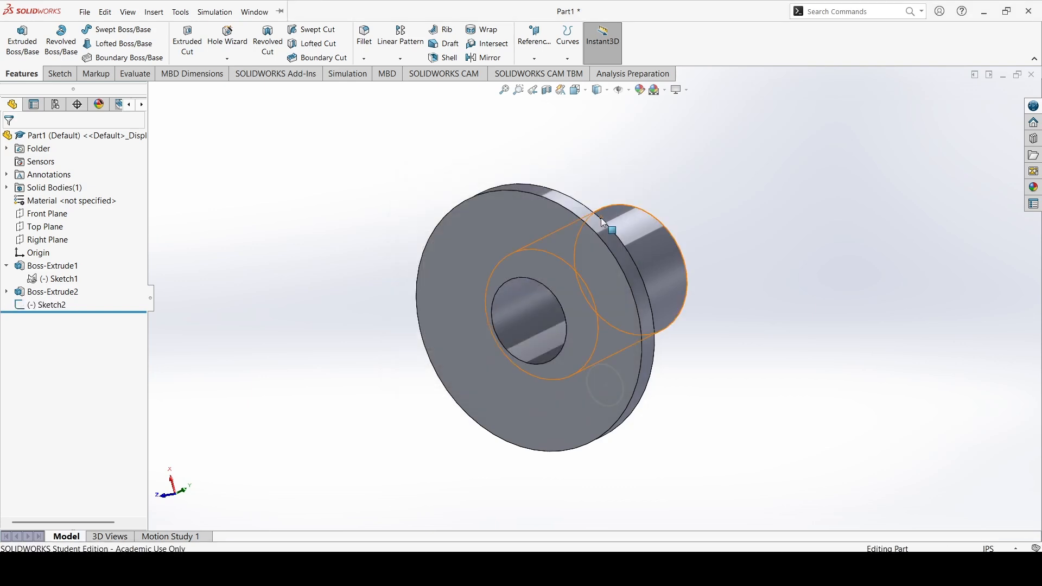
left_click(59, 305)
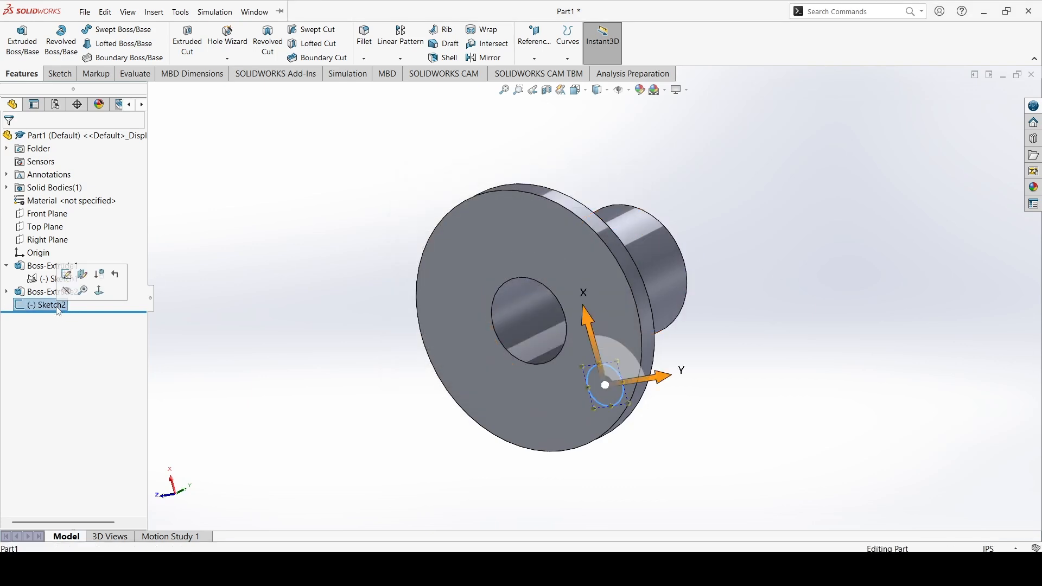
key("Delete")
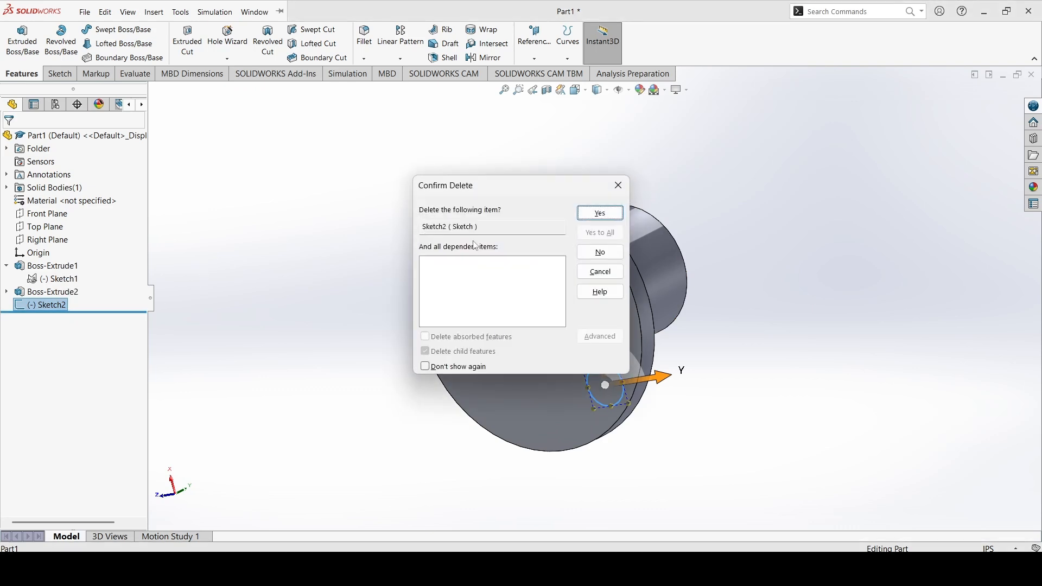
left_click(591, 217)
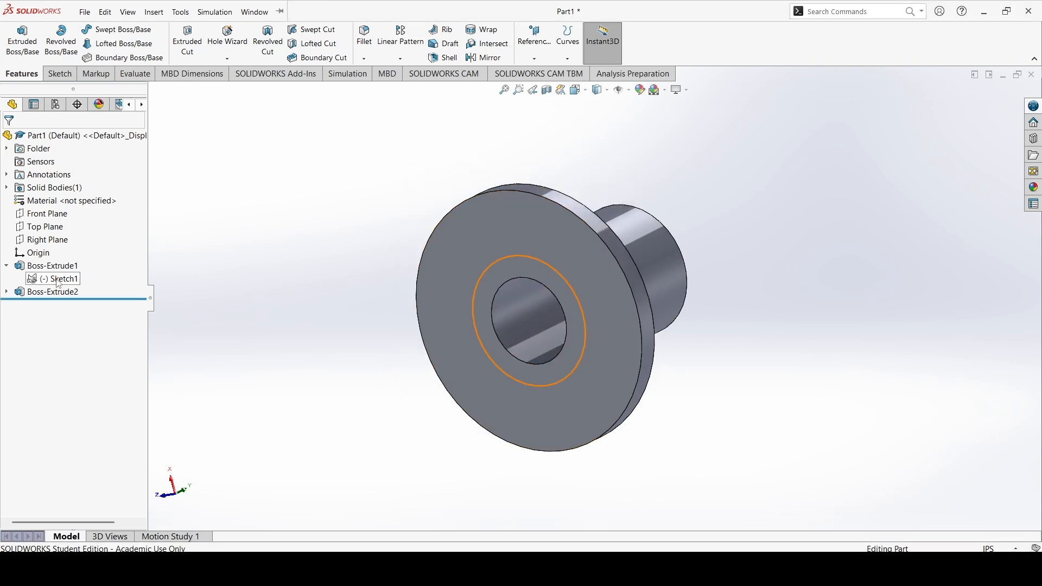
Start the Hole Wizard and choose the plain straight Hole type
right_click(59, 280)
left_click(66, 263)
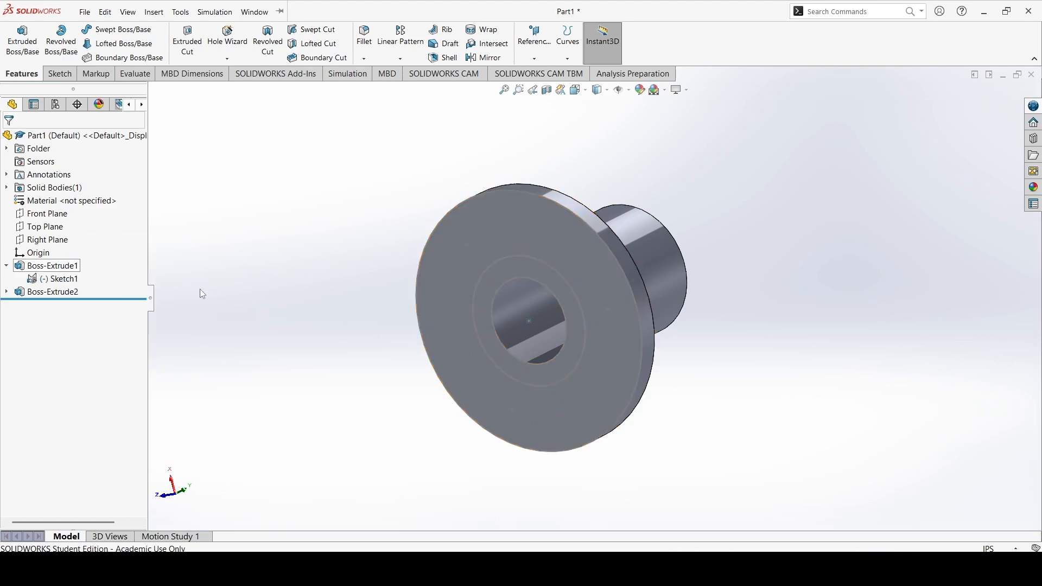
mouse_move(626, 299)
middle_mouse_down()
mouse_move(661, 329)
mouse_move(668, 313)
middle_mouse_up()
left_click(668, 315)
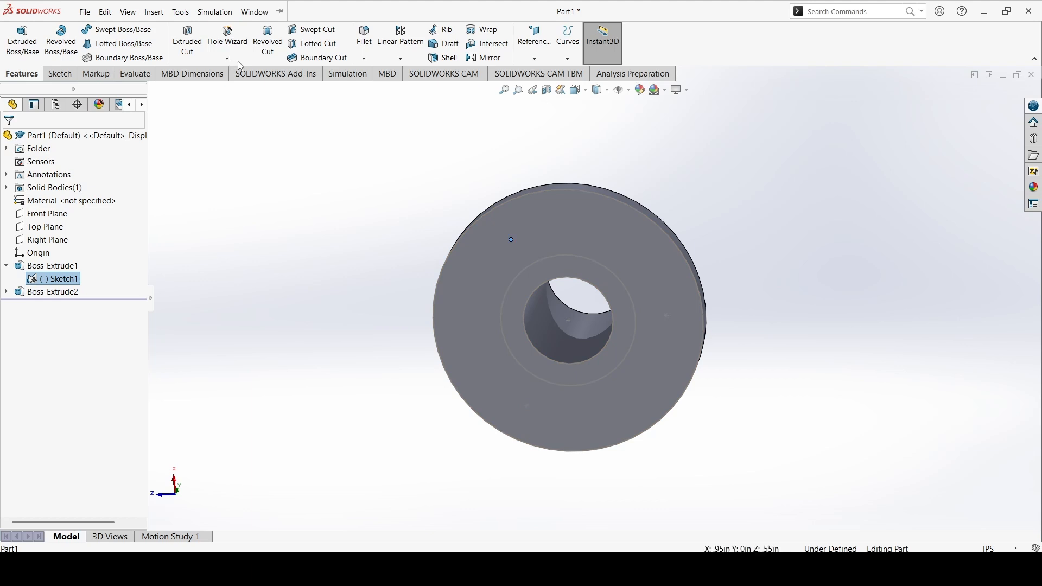
left_click(240, 62)
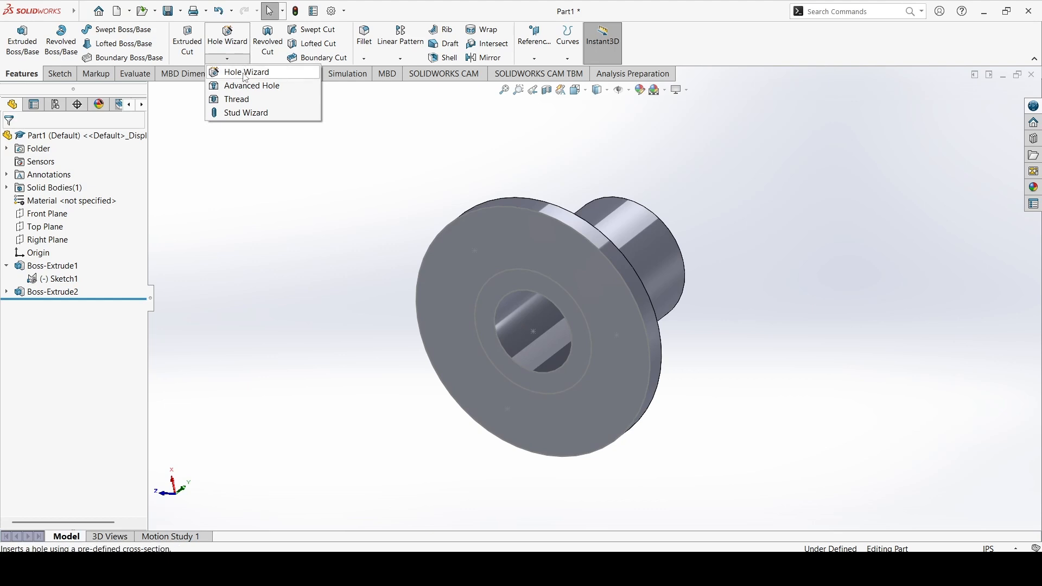
left_click(246, 76)
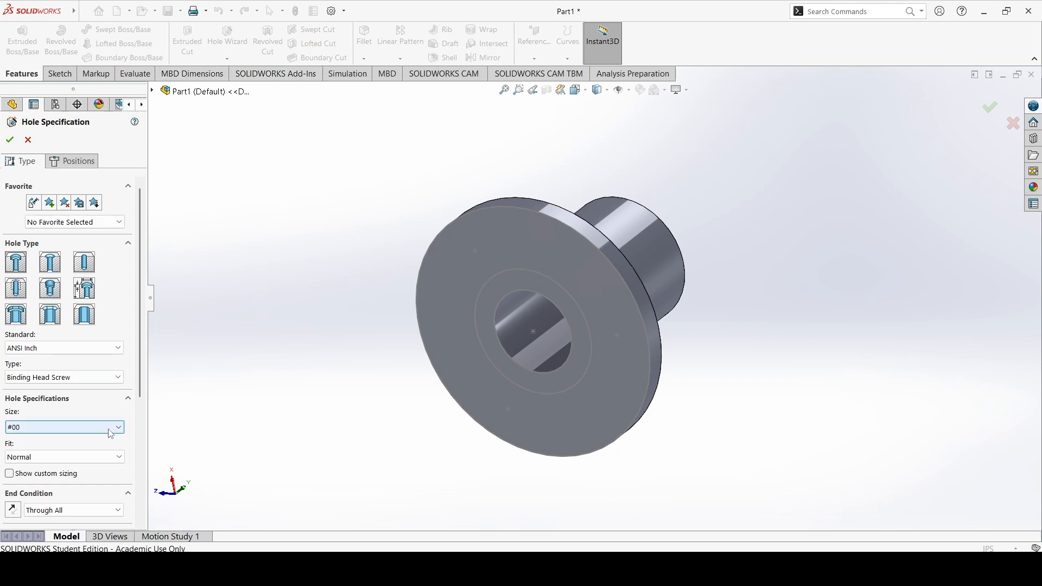
middle_click_drag(723, 235, 827, 238)
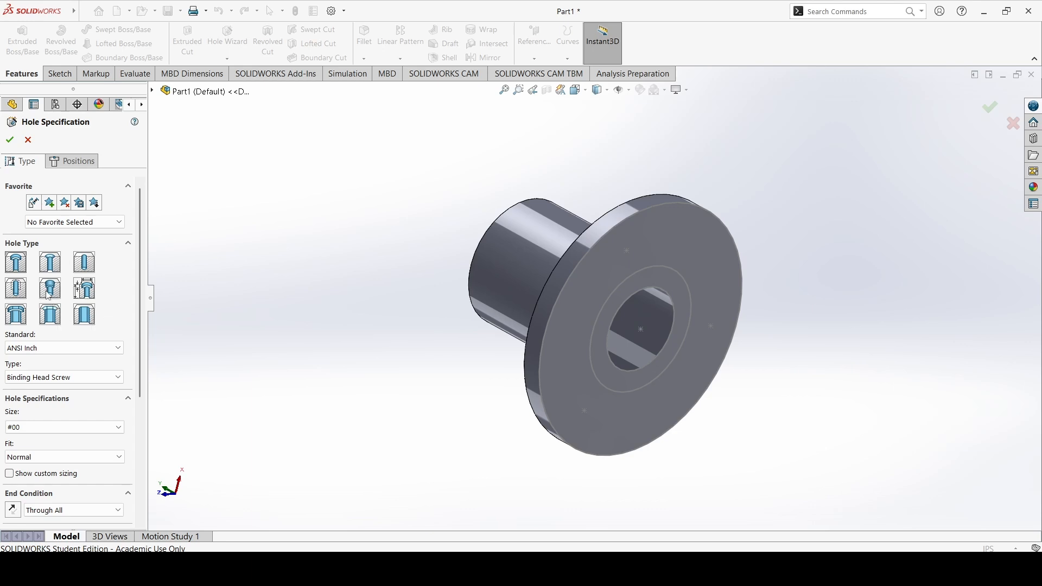
left_click(80, 270)
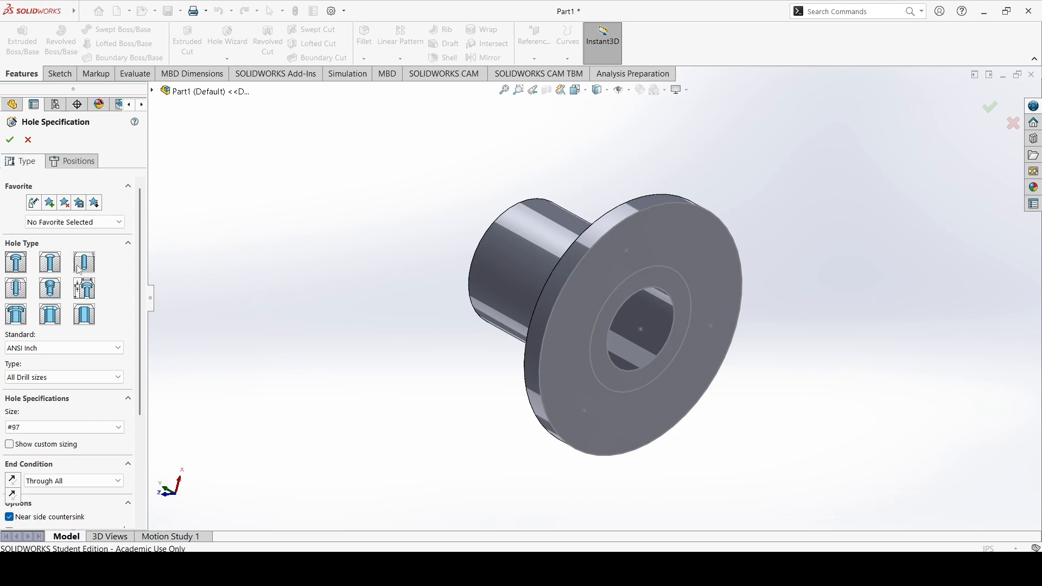
Set the hole standard to ANSI Inch and the type to All Drill sizes
left_click(88, 348)
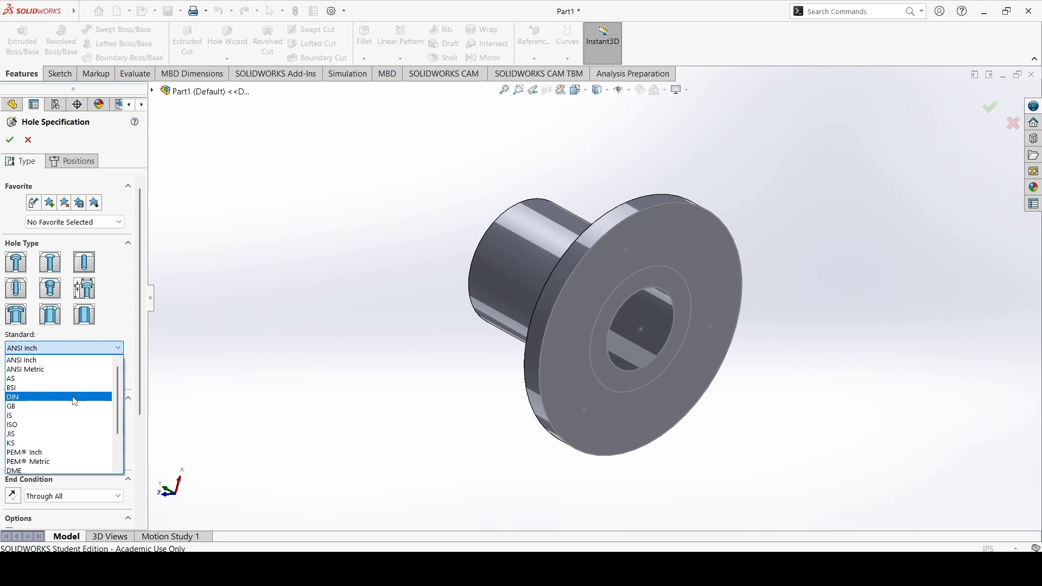
left_click(35, 361)
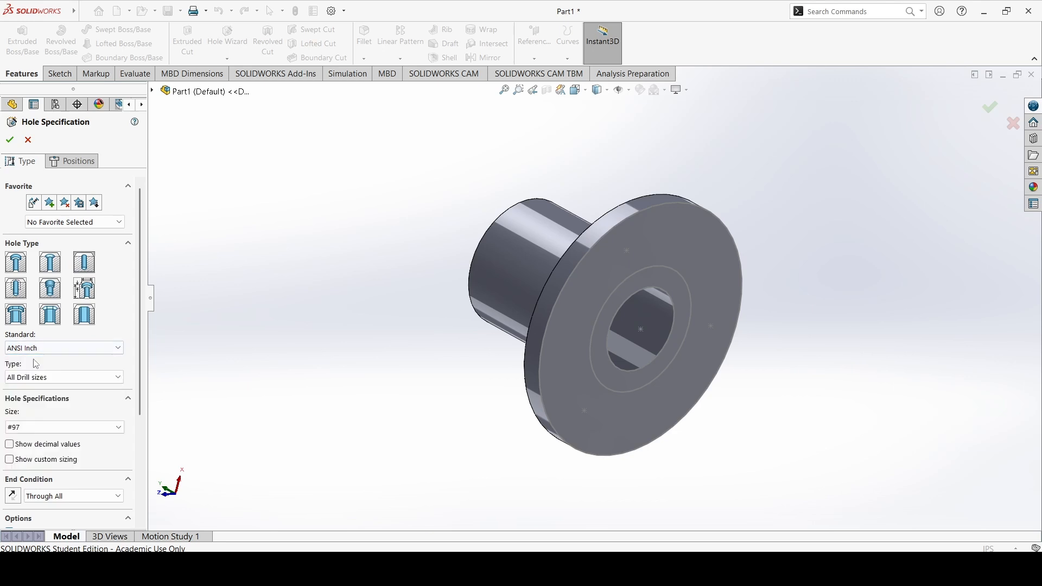
left_click(58, 380)
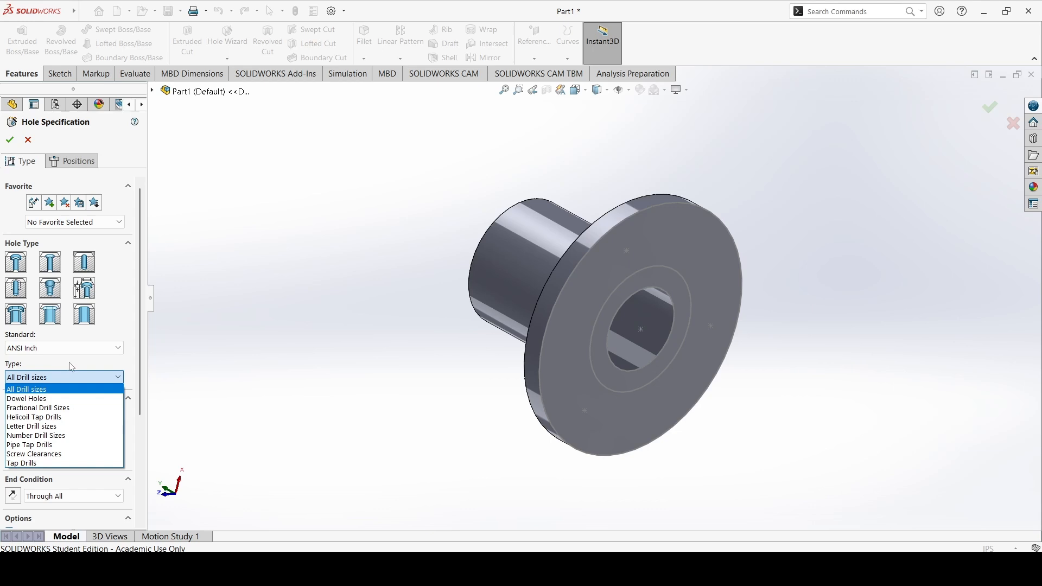
left_click(54, 399)
left_click(62, 377)
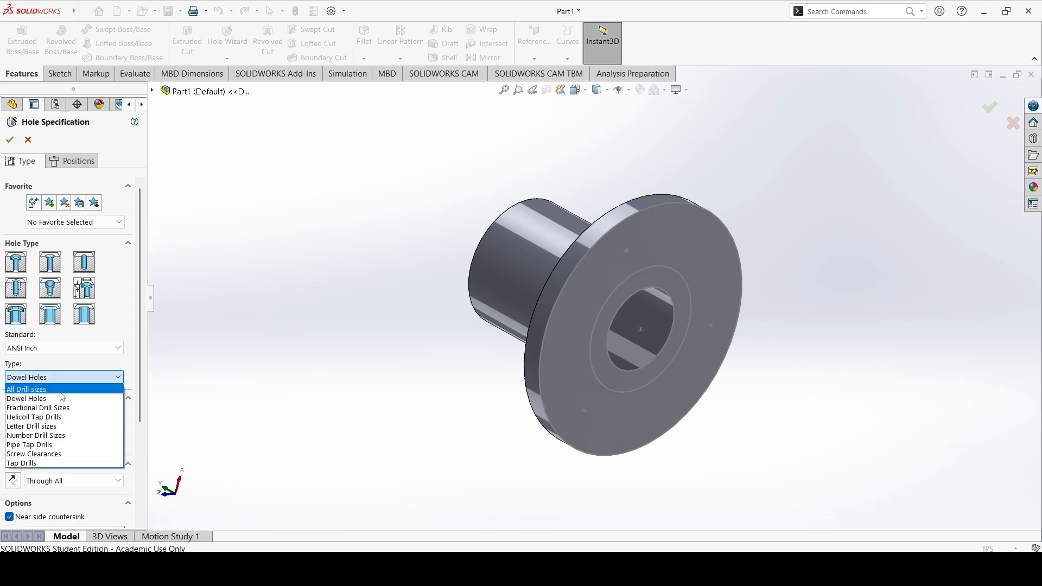
left_click(61, 390)
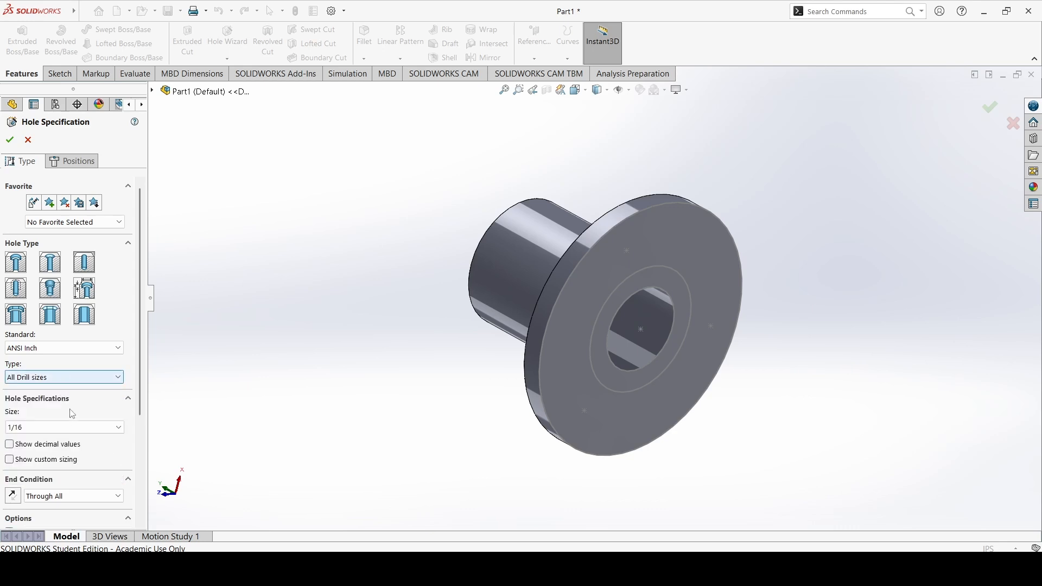
Set the hole size to 3/8 in the Hole Wizard specifications
middle_click_drag(532, 283, 658, 312)
left_click(87, 427)
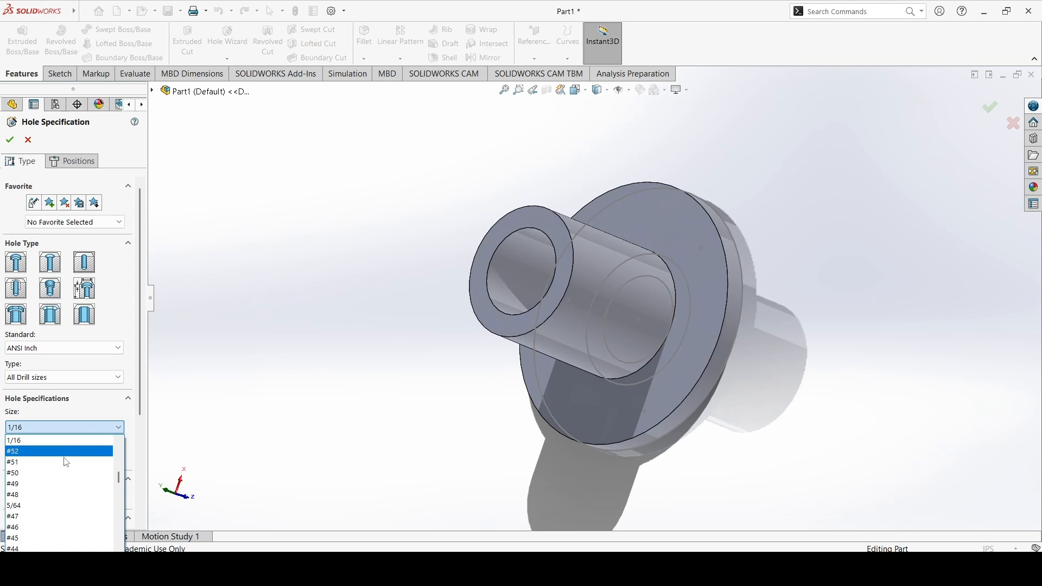
scroll(65, 463, "down", 3)
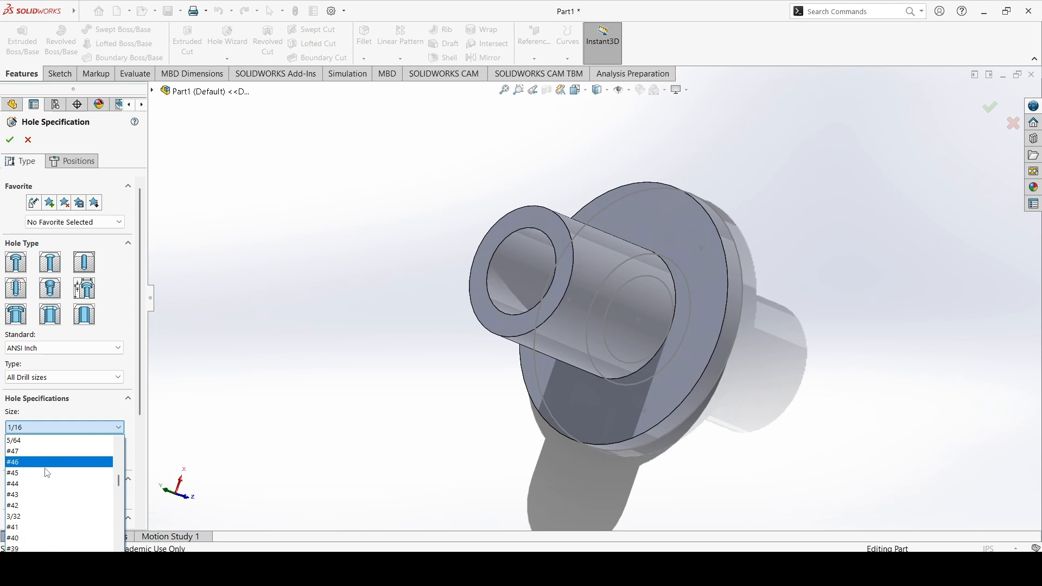
scroll(49, 470, "down", 4)
scroll(22, 470, "down", 8)
scroll(31, 470, "down", 6)
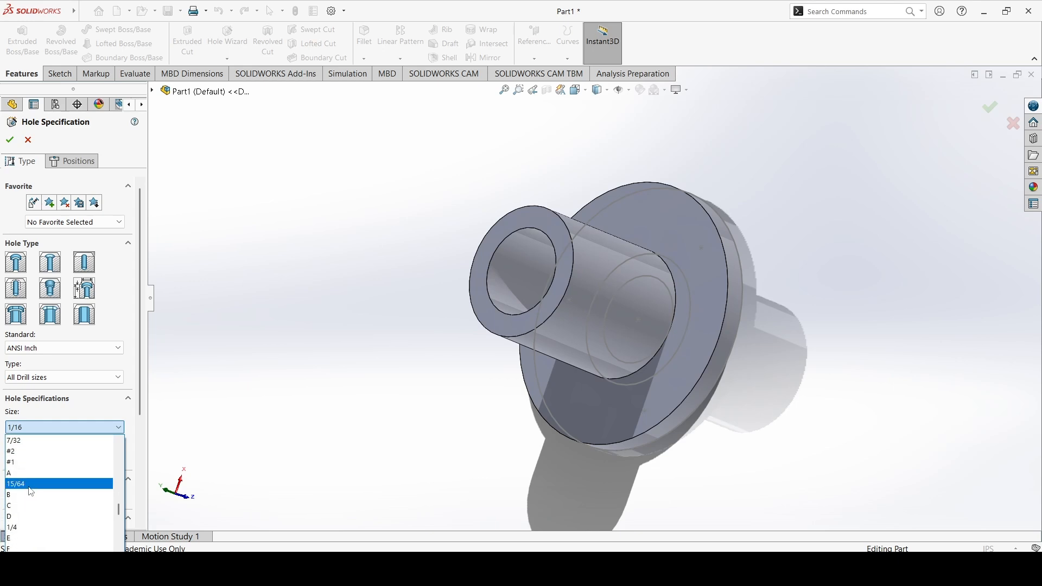
scroll(31, 491, "down", 1)
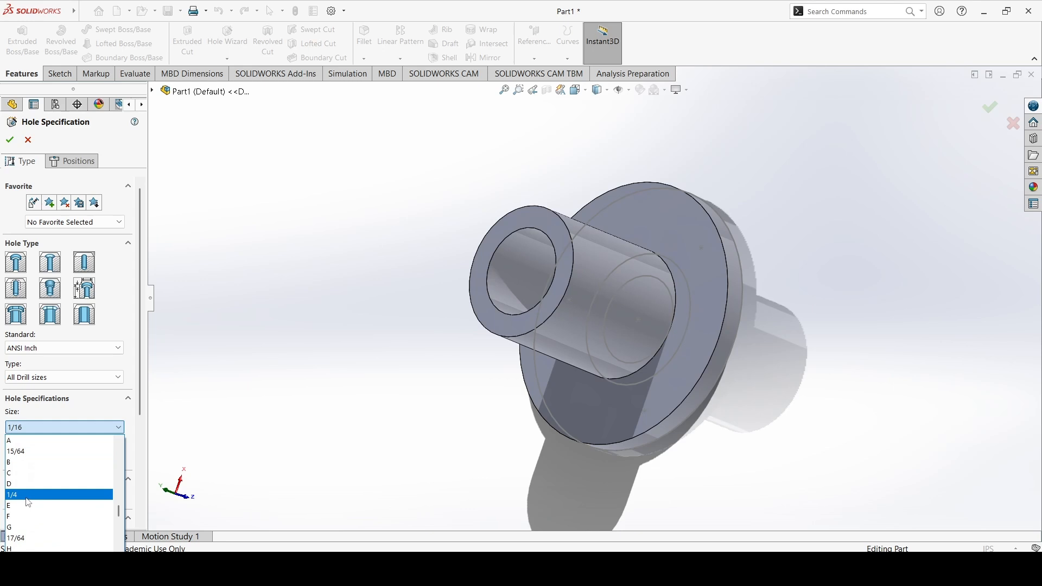
scroll(37, 479, "down", 10)
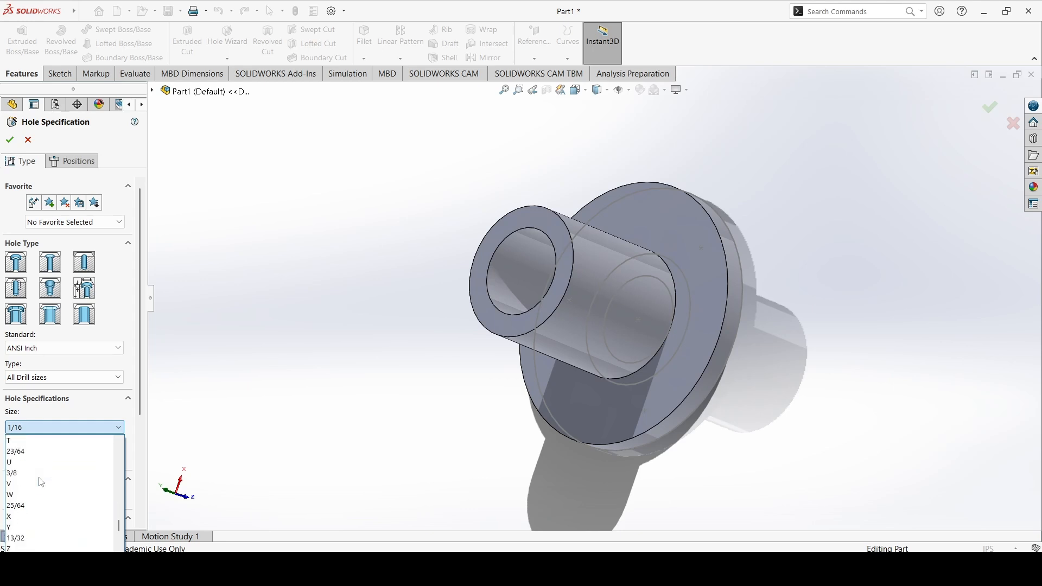
scroll(41, 483, "down", 2)
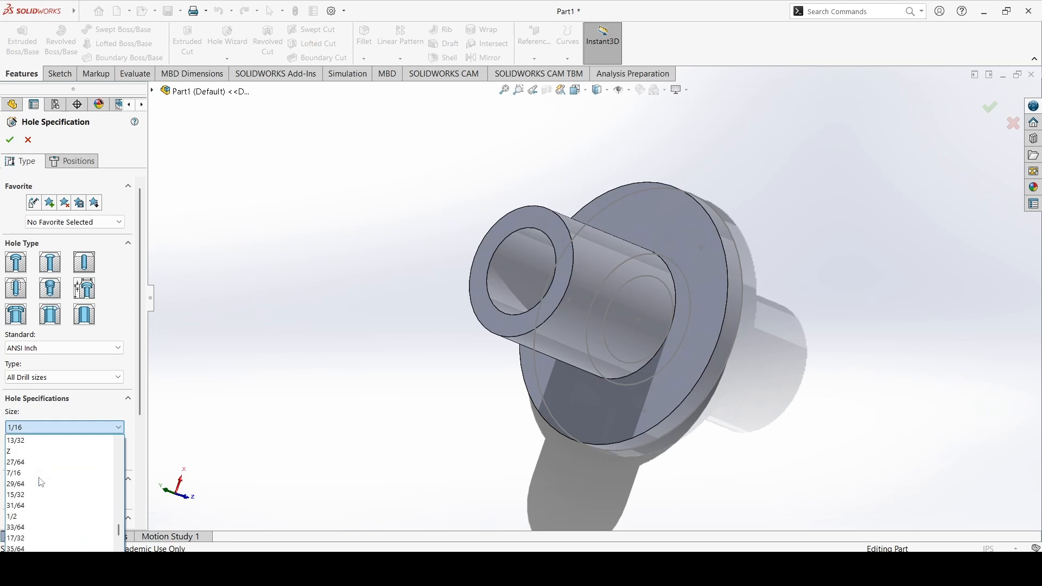
scroll(38, 483, "up", 2)
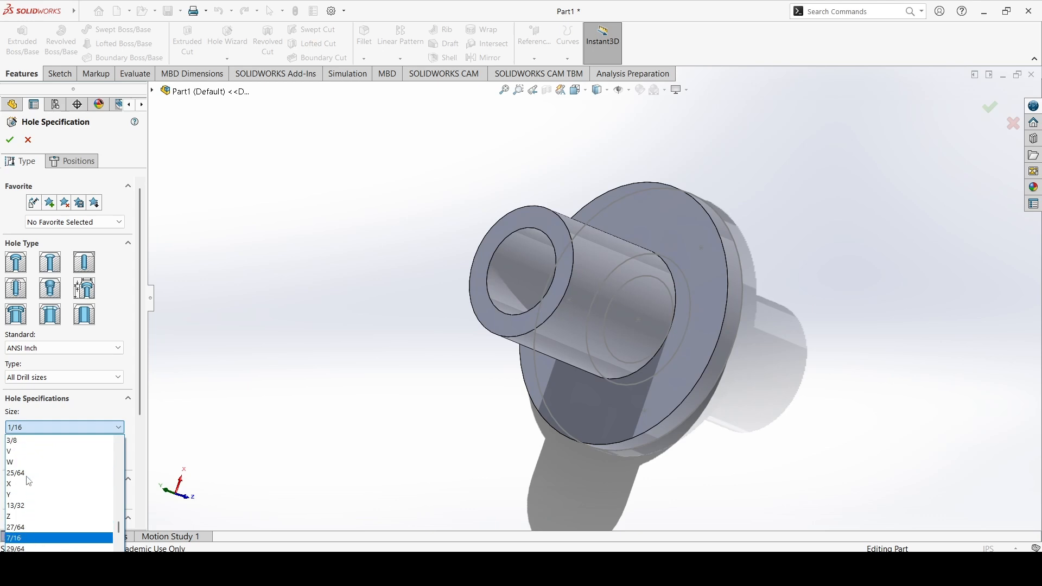
left_click(19, 440)
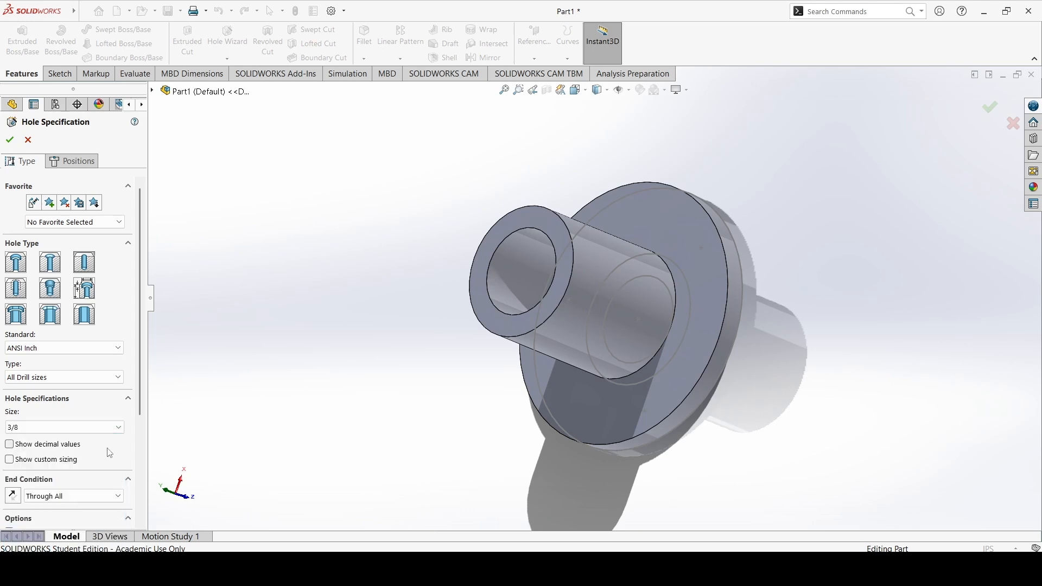
Try the Blind end condition for the hole, then return the end condition to Through All
scroll(109, 452, "down", 3)
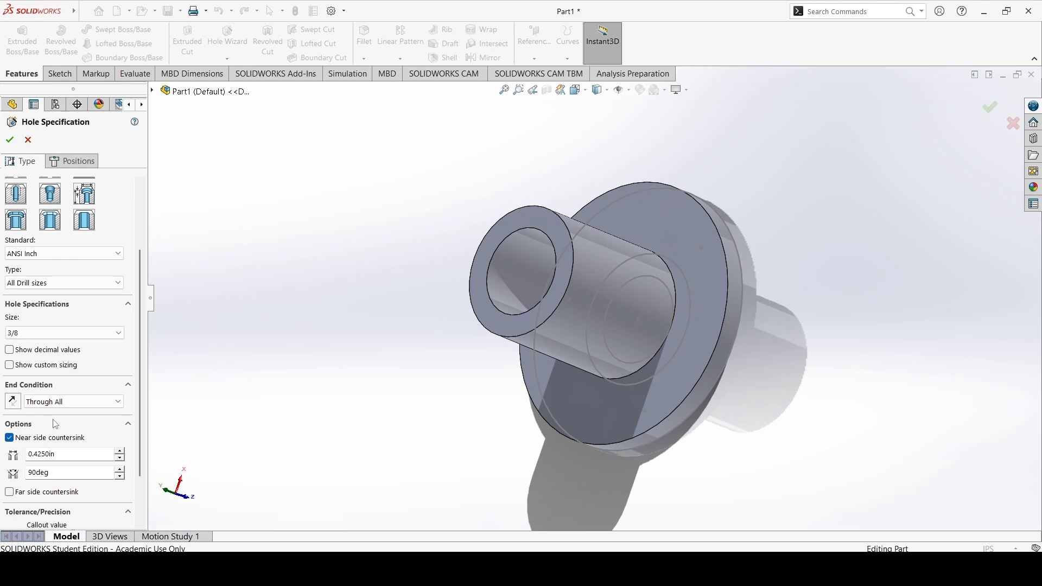
left_click(68, 406)
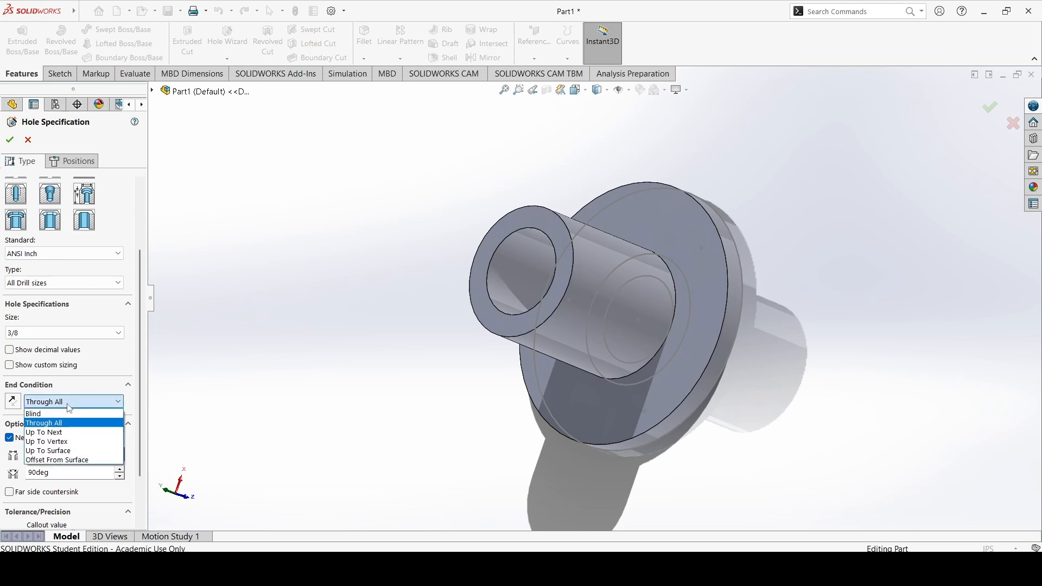
left_click(69, 407)
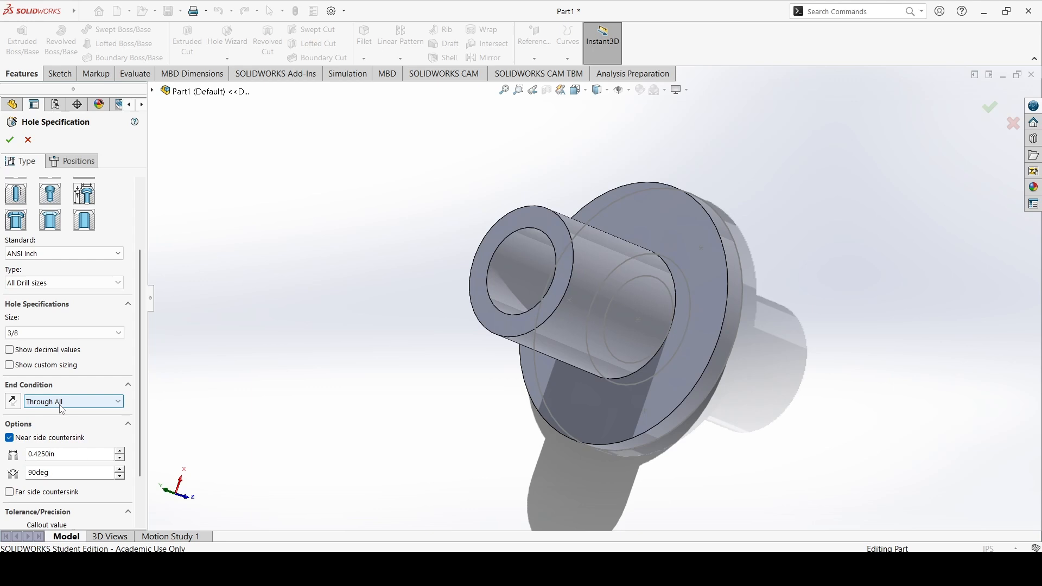
left_click(63, 407)
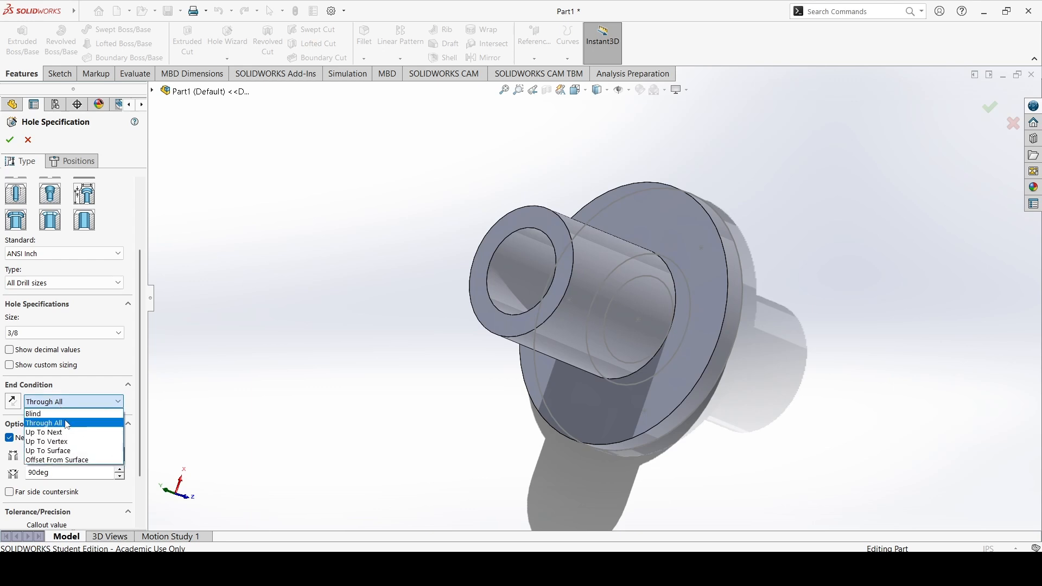
left_click(74, 413)
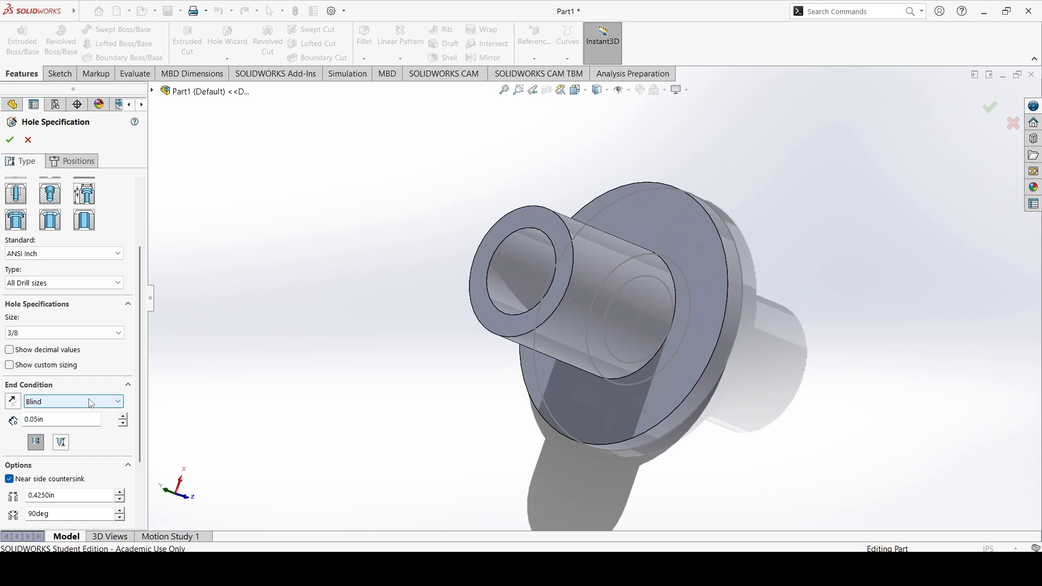
left_click(91, 405)
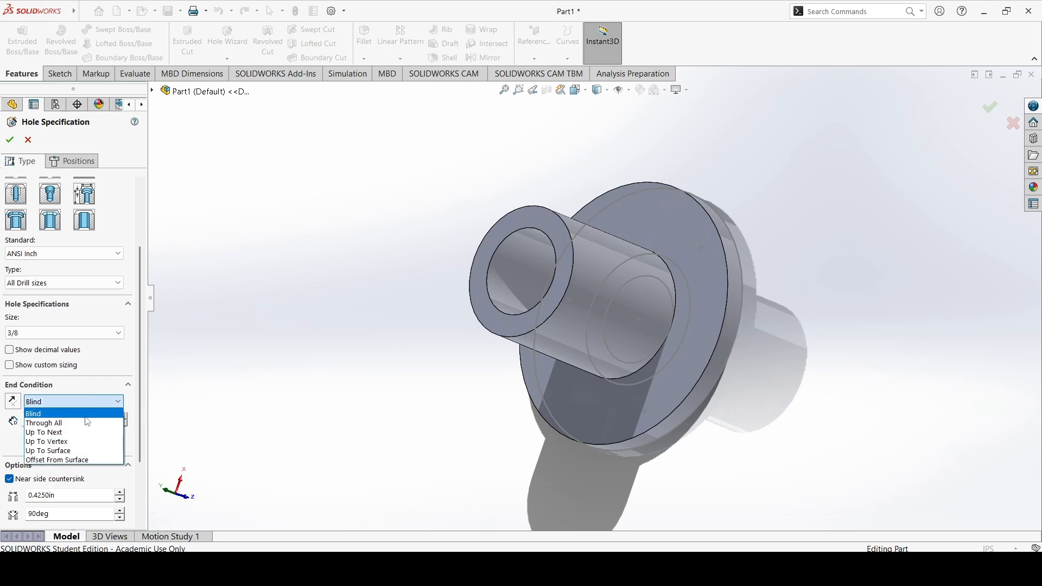
left_click(87, 425)
scroll(87, 425, "down", 2)
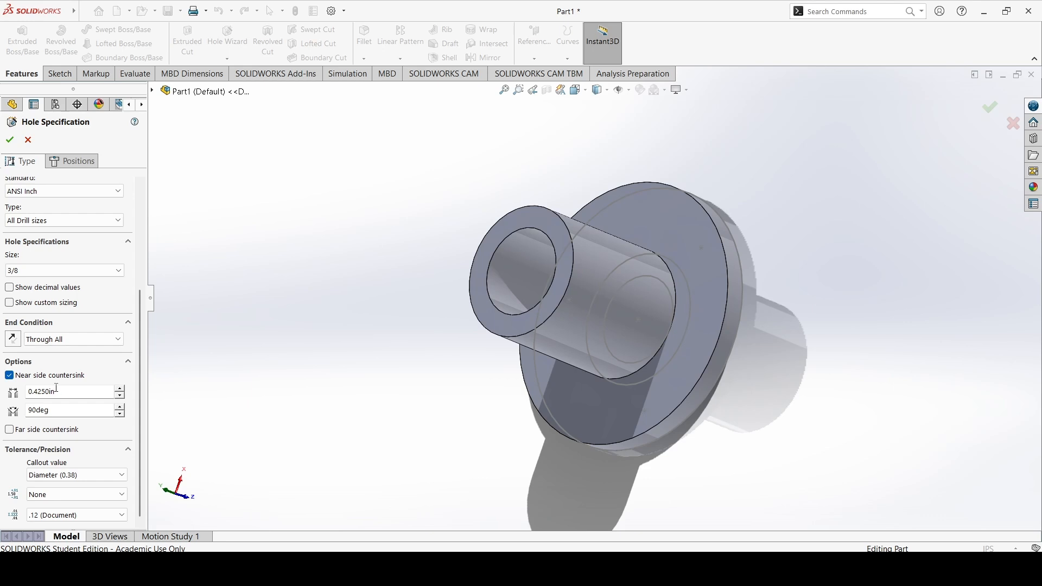
left_click(71, 481)
left_click(73, 481)
Place holes at the three sketch points on the flange face and finish the Hole Wizard feature
left_click(76, 161)
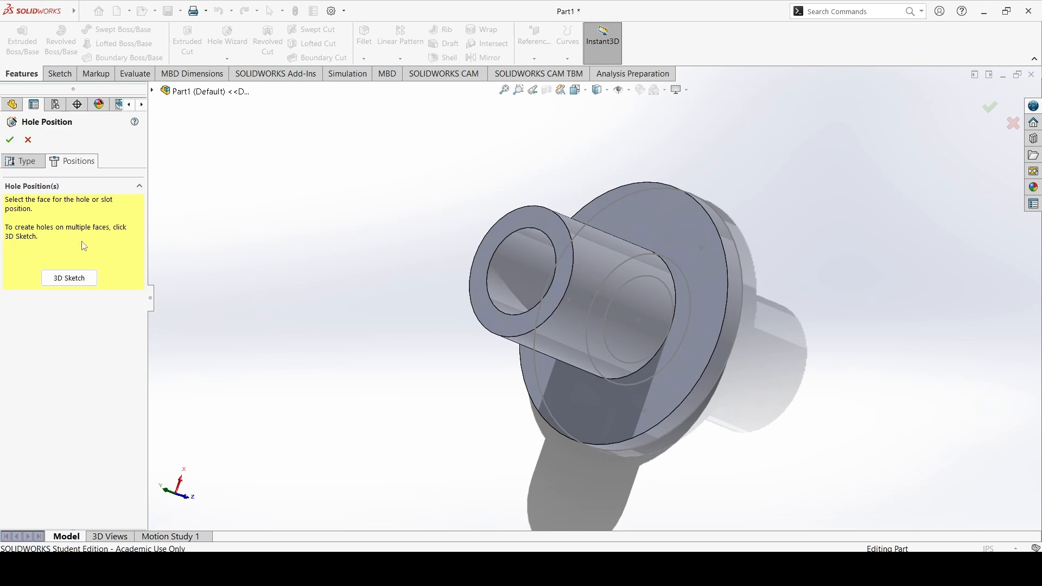
middle_click_drag(738, 335, 605, 282)
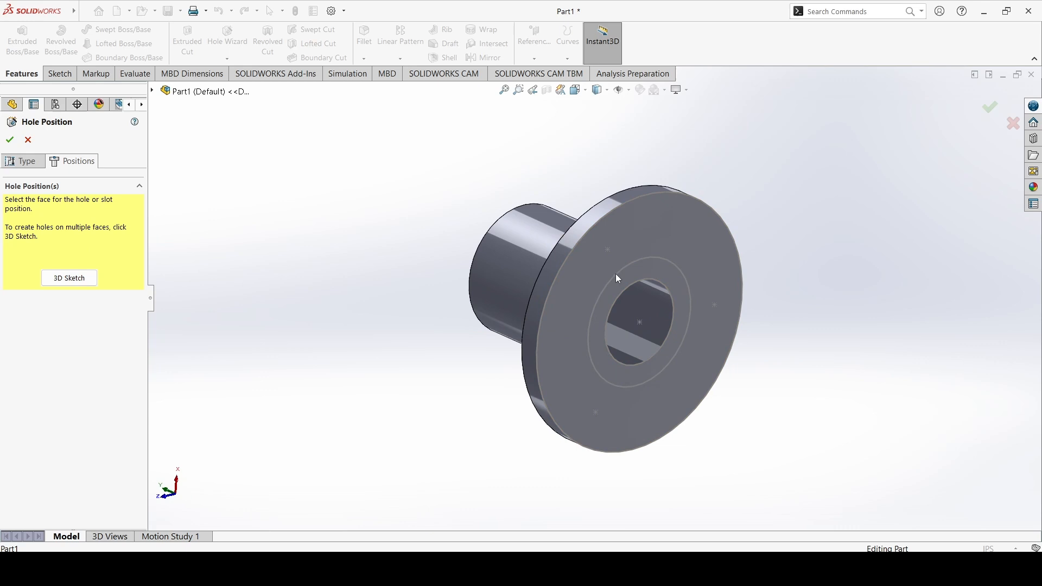
left_click(587, 265)
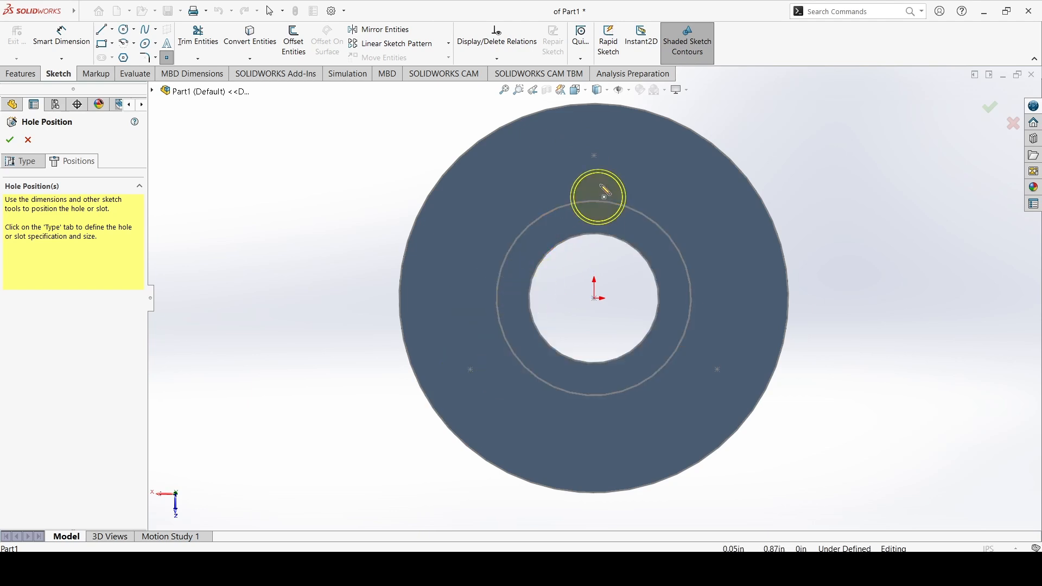
left_click(595, 157)
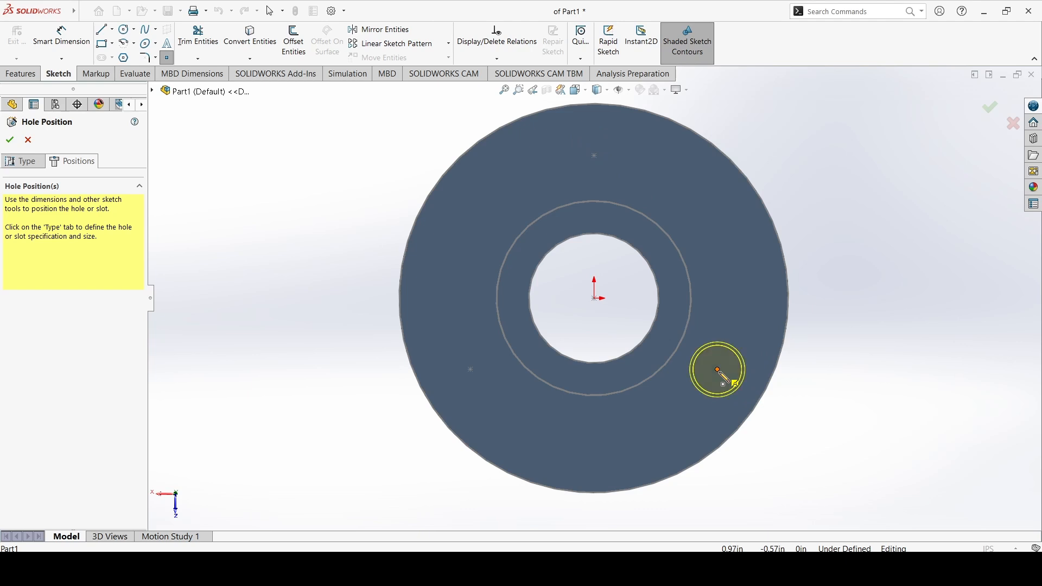
left_click(595, 157)
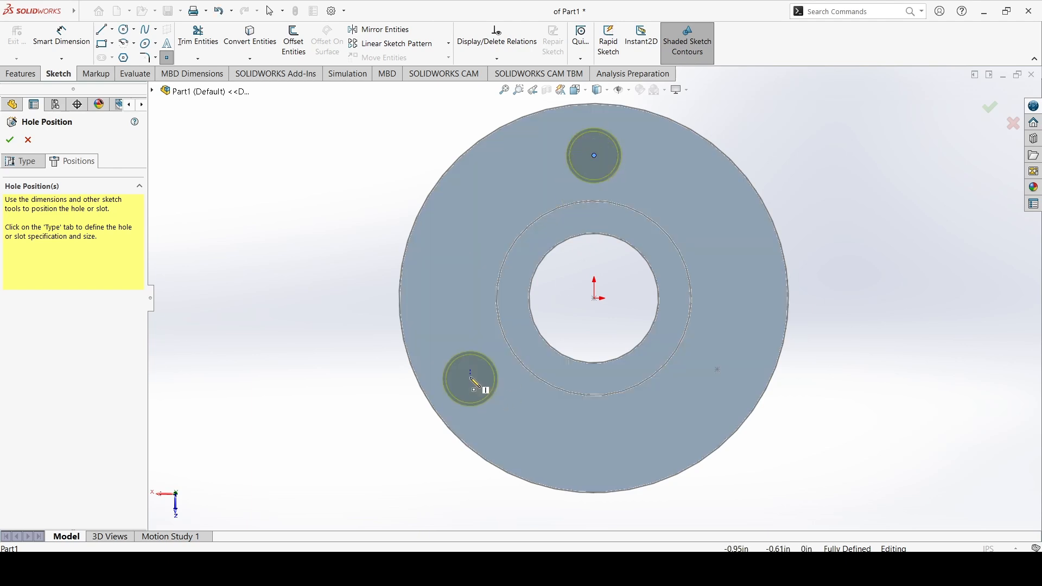
left_click(471, 370)
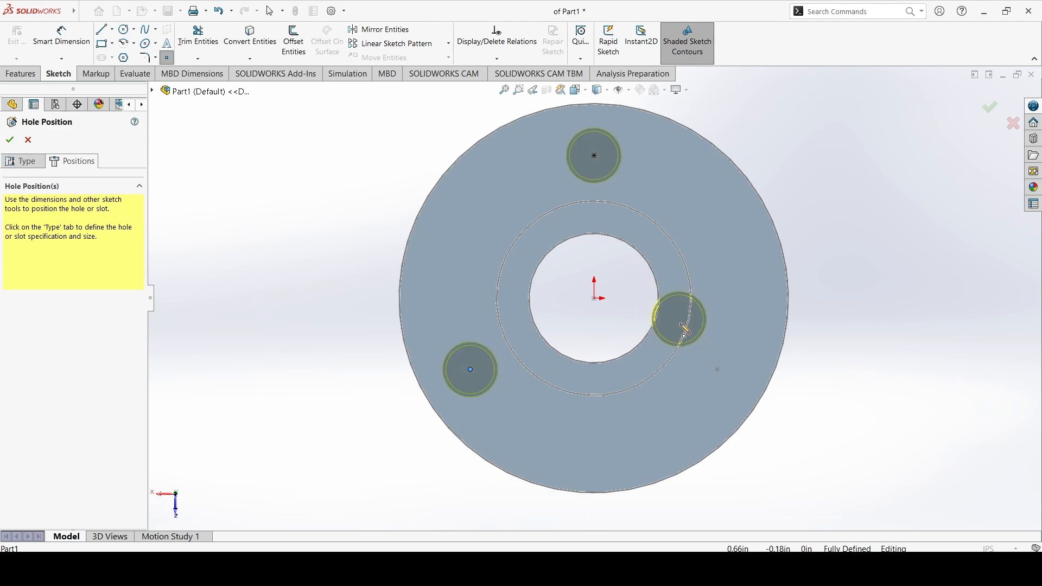
left_click(718, 370)
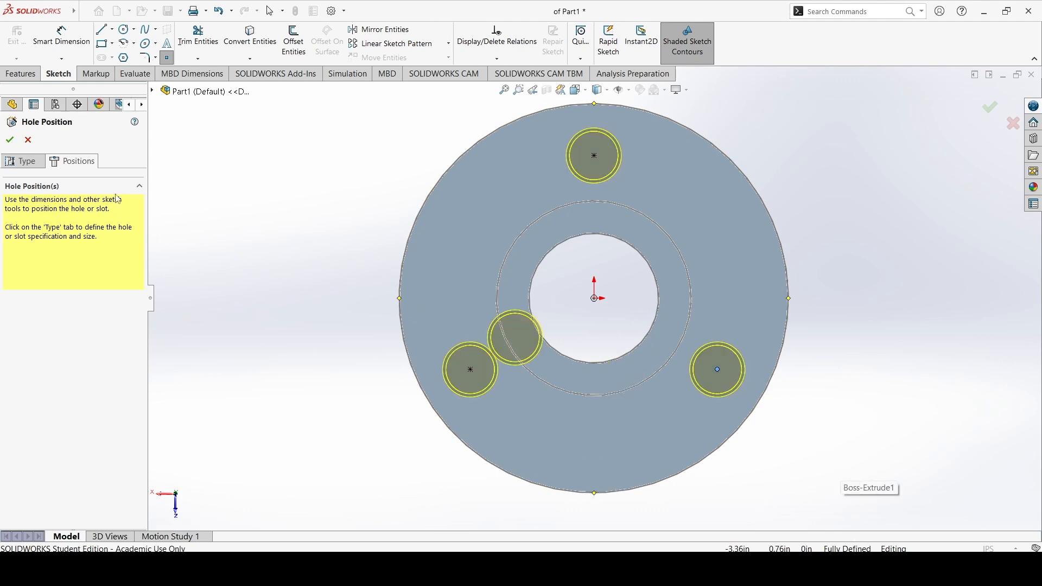
left_click(10, 140)
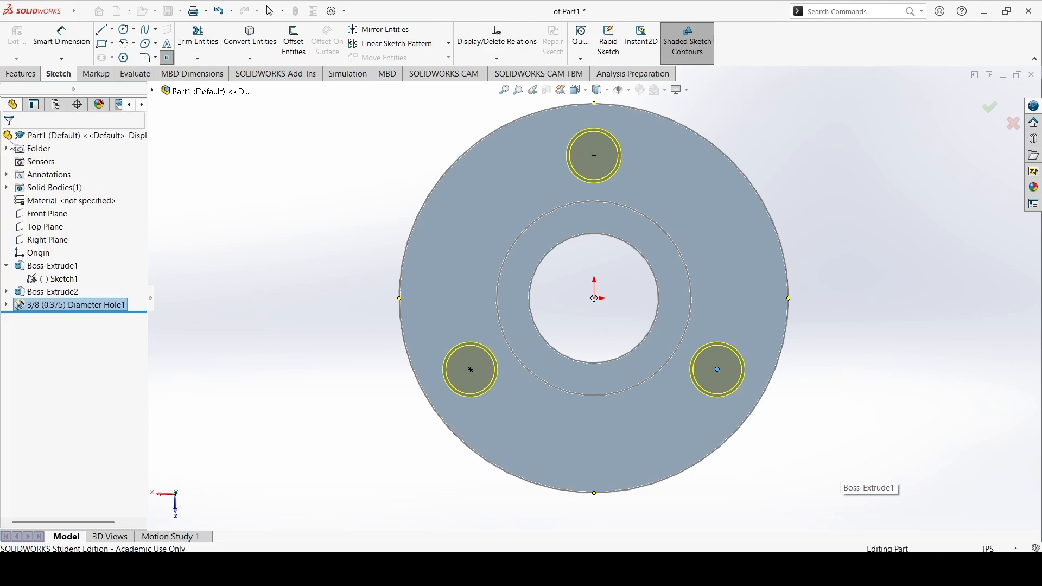
Rotate and zoom around the part to examine the three new flange holes
middle_click_drag(434, 220, 473, 283)
scroll(574, 237, "down", 3)
scroll(551, 239, "up", 10)
left_click(330, 345)
mouse_move(607, 272)
middle_mouse_down()
mouse_move(717, 286)
mouse_move(648, 297)
mouse_move(622, 329)
middle_mouse_up()
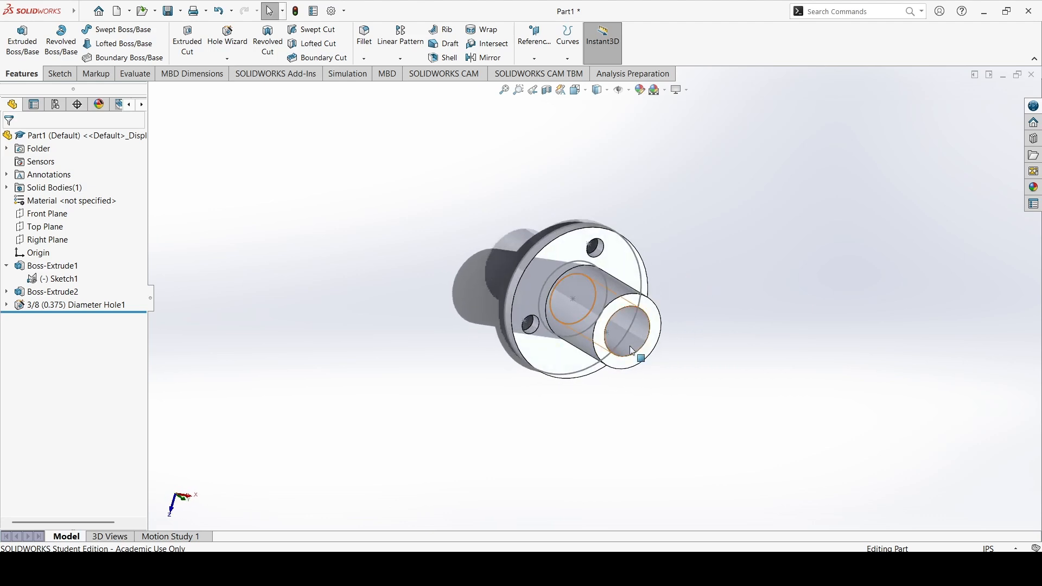
key("Left")
key("Up")
key("Left")
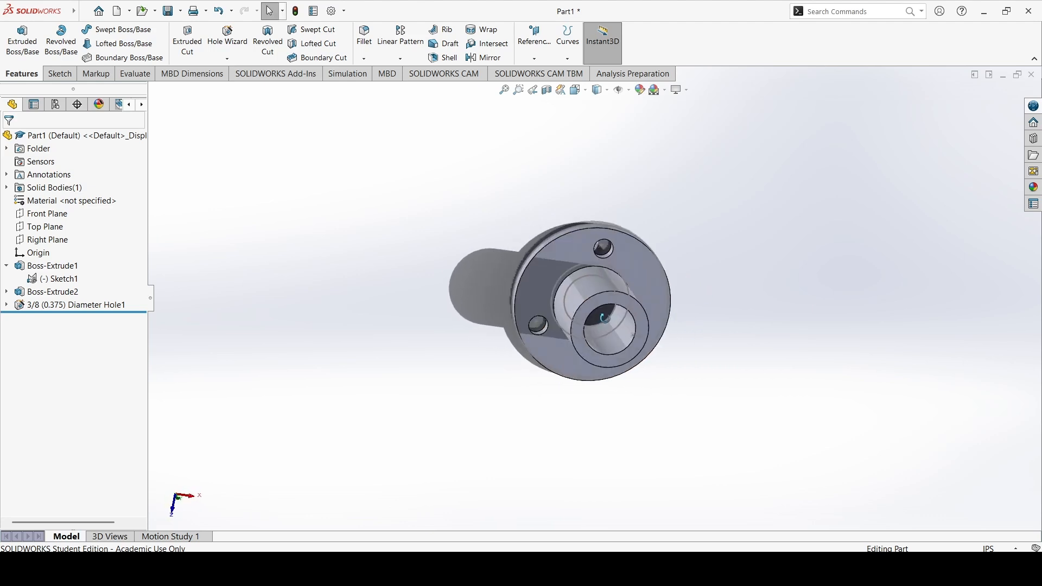
middle_click_drag(612, 240, 618, 288)
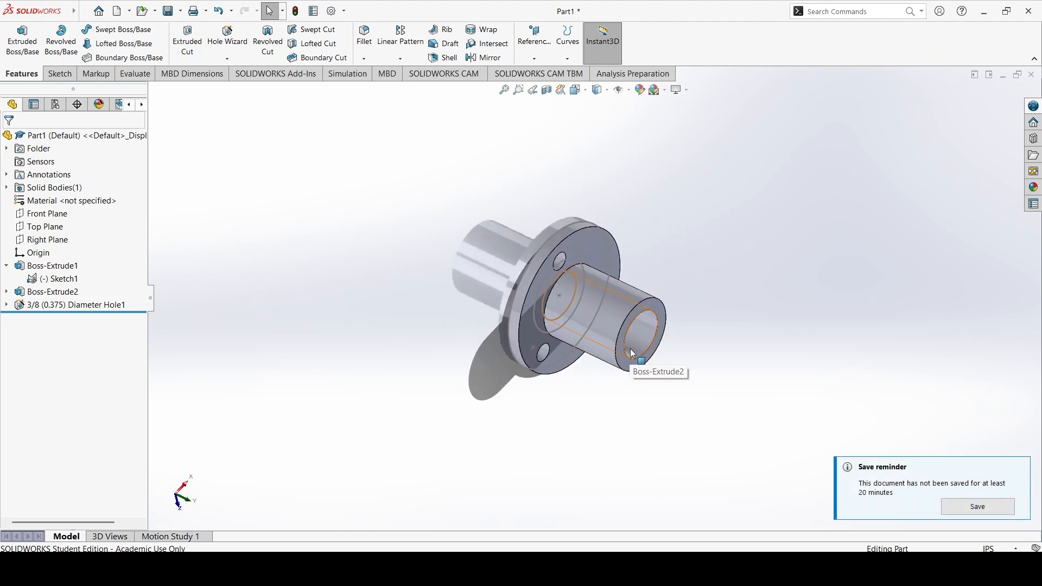
scroll(630, 347, "up", 5)
scroll(527, 272, "down", 8)
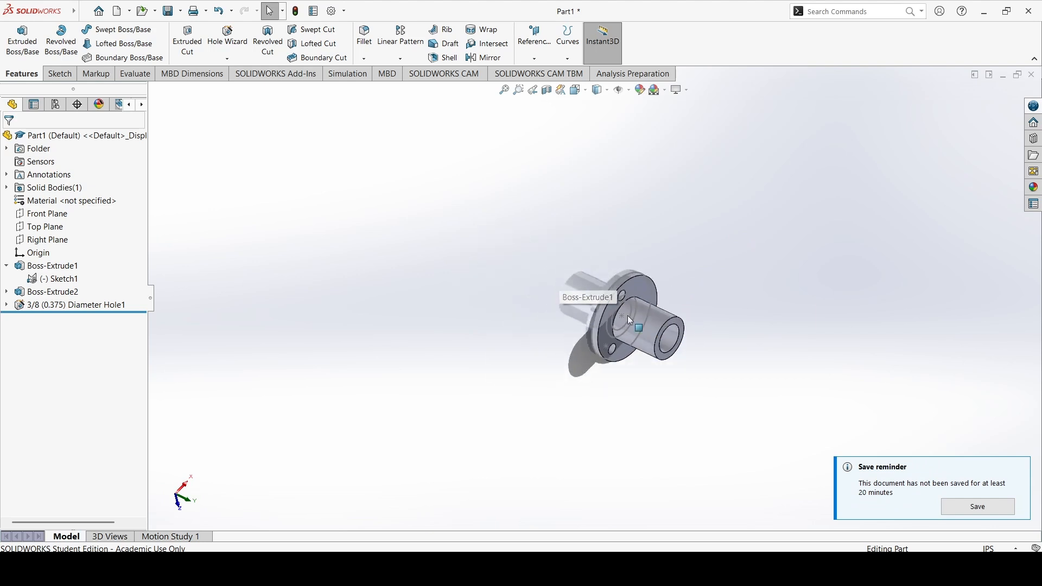
middle_click_drag(621, 313, 686, 281)
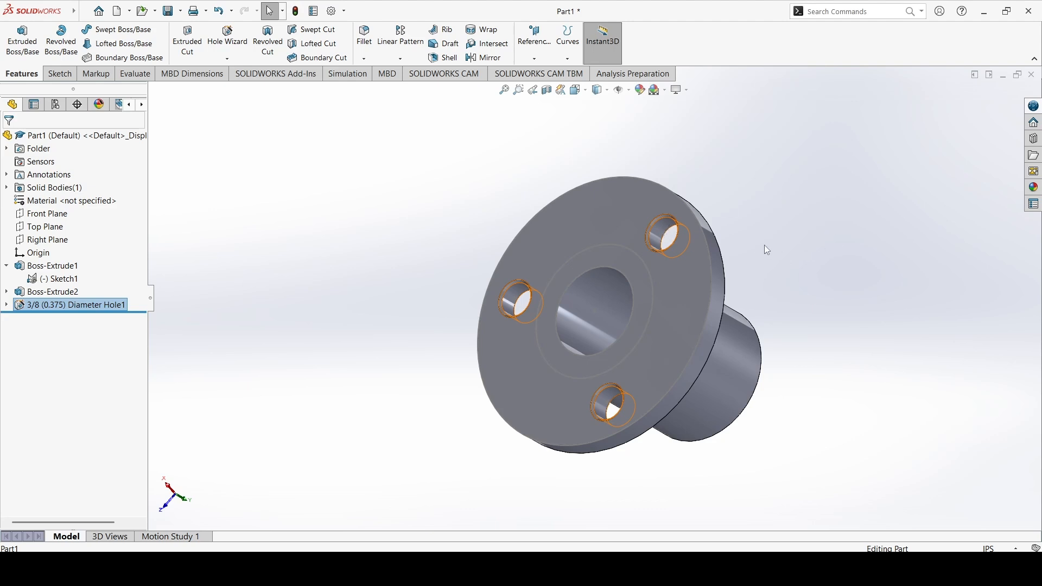
scroll(752, 298, "up", 3)
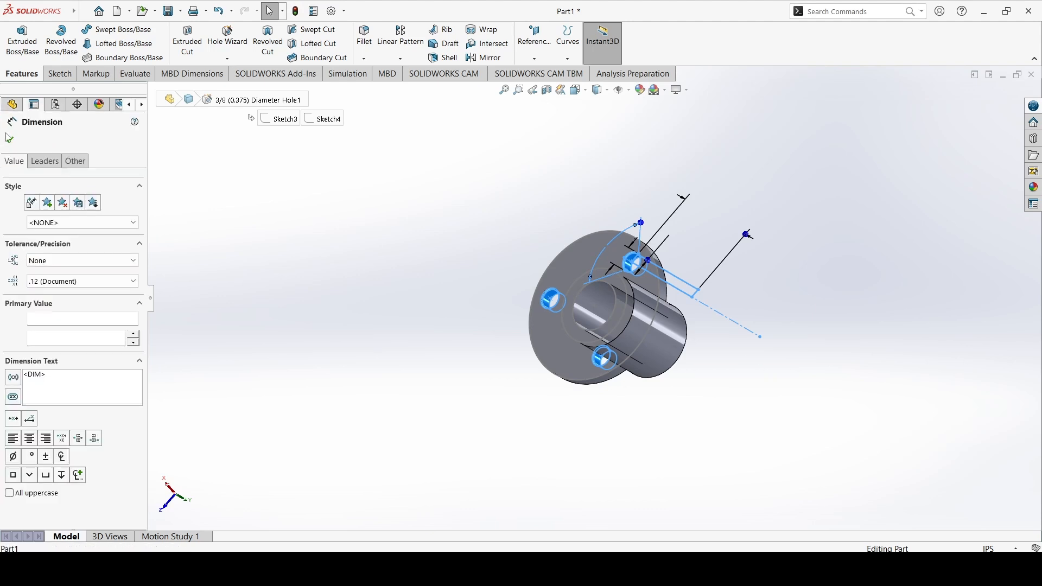
left_click(12, 140)
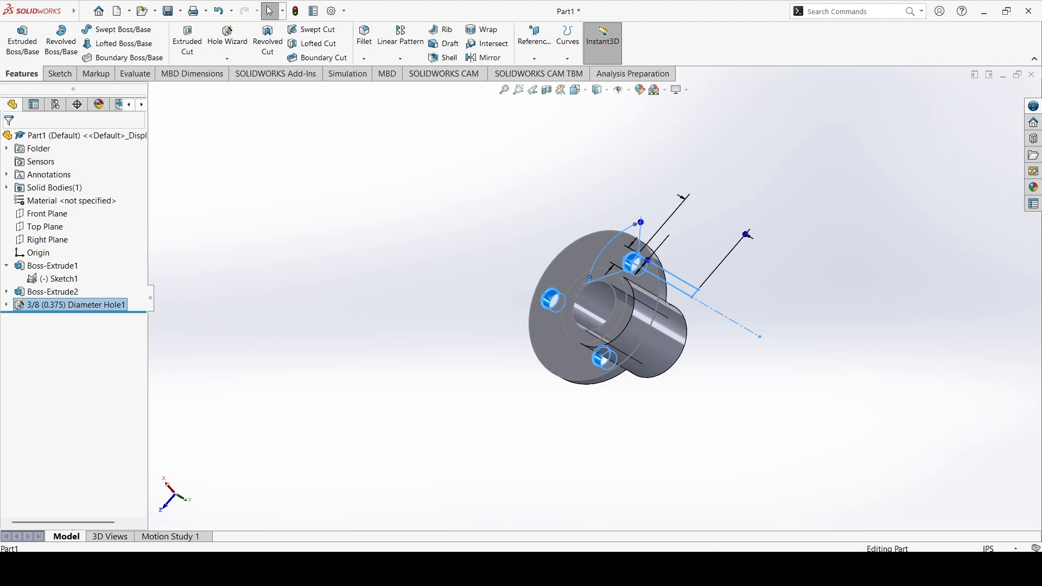
left_click(692, 570)
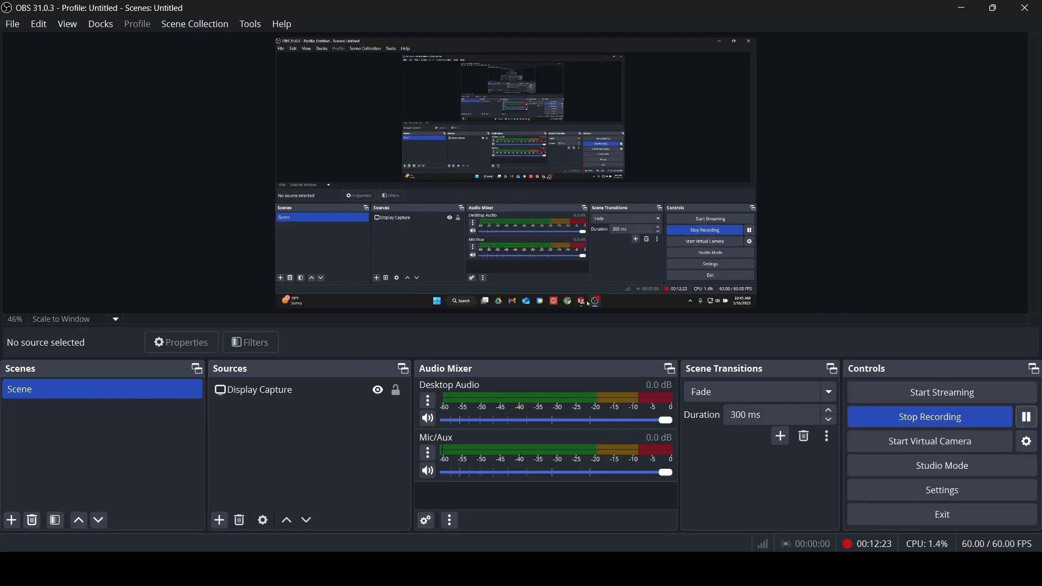
left_click(690, 575)
Select the Right Plane and orbit around the part to examine where the plane cuts through the boss
middle_click_drag(684, 328, 582, 342)
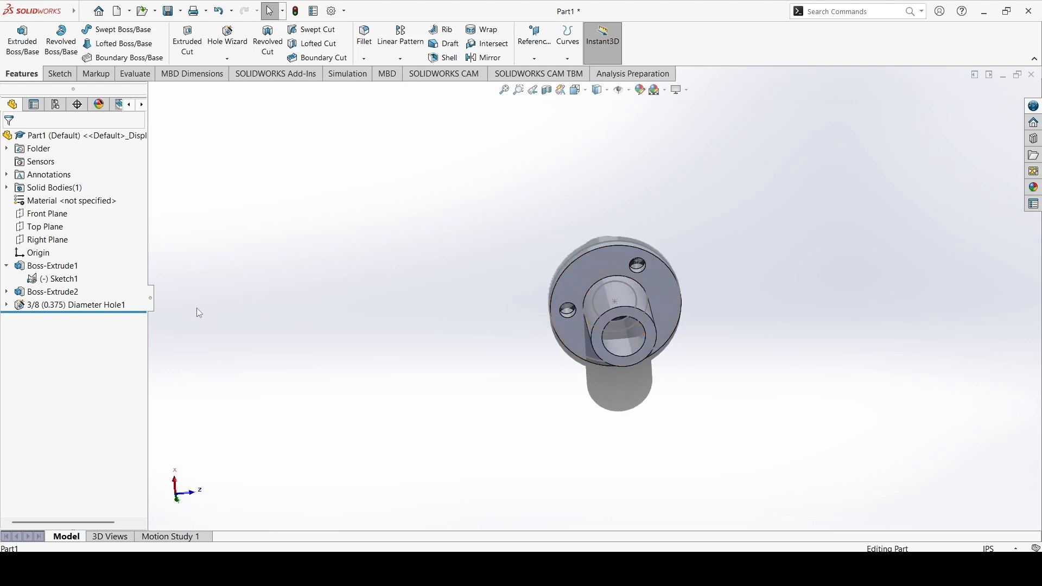
left_click(52, 241)
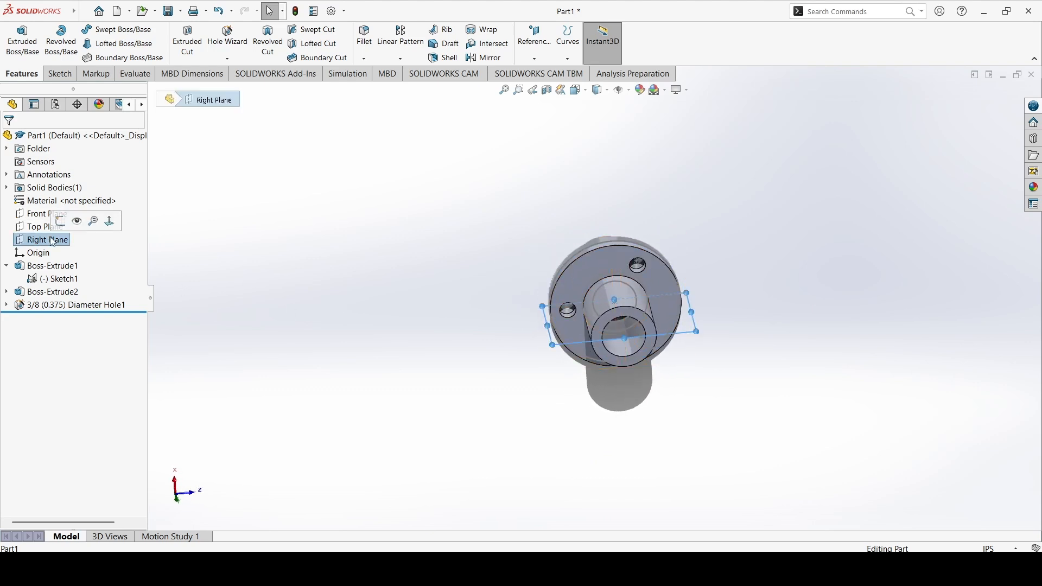
middle_click_drag(400, 255, 624, 325)
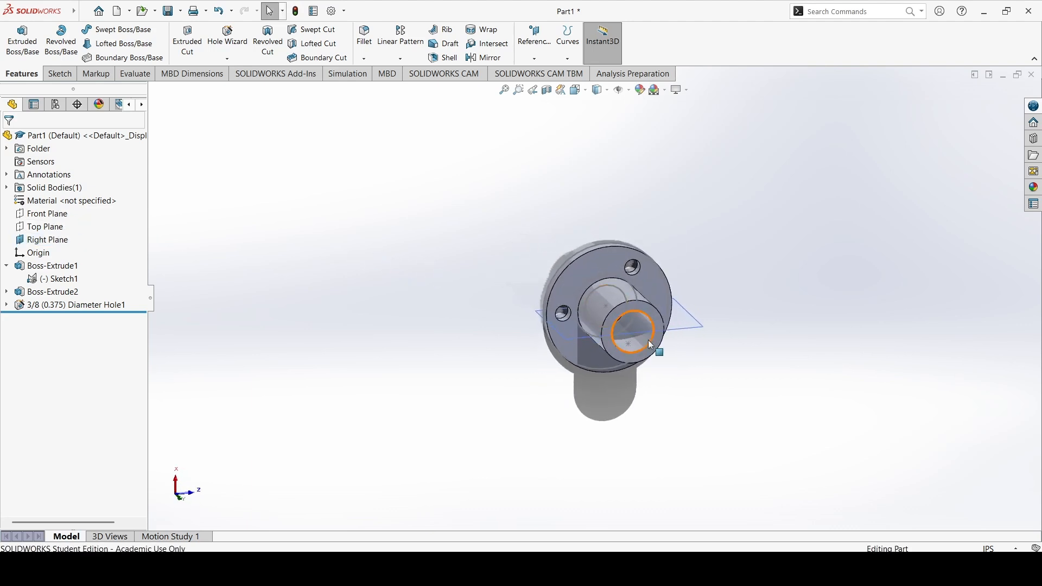
middle_click_drag(470, 283, 533, 311)
middle_click_drag(613, 303, 654, 373)
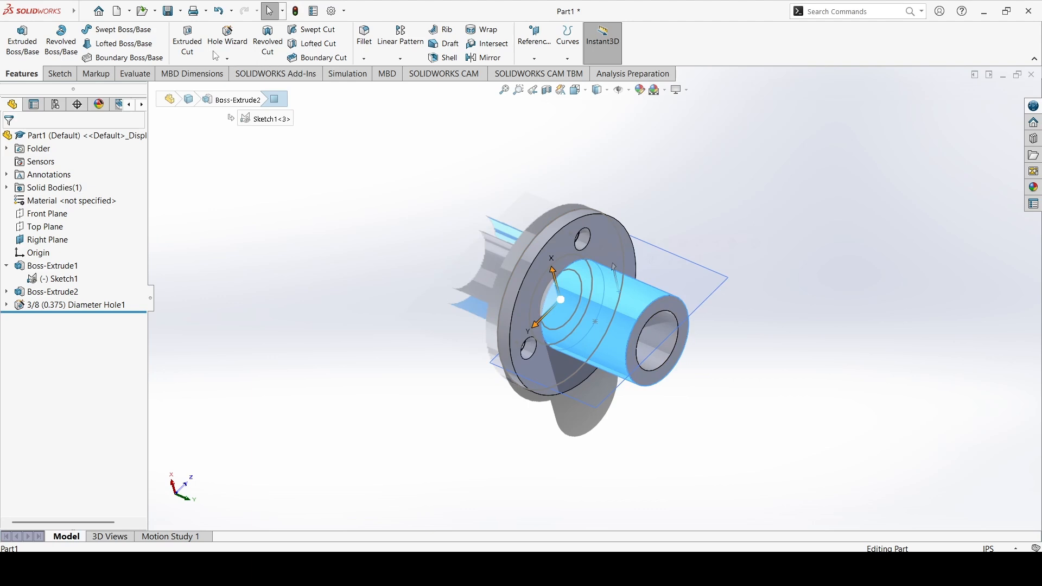
key("Escape")
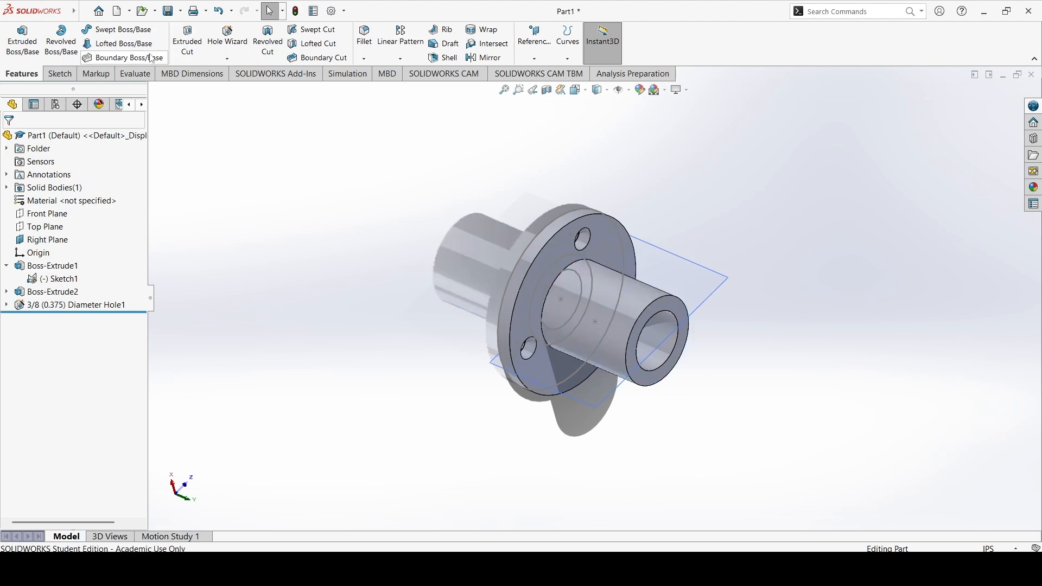
left_click(229, 41)
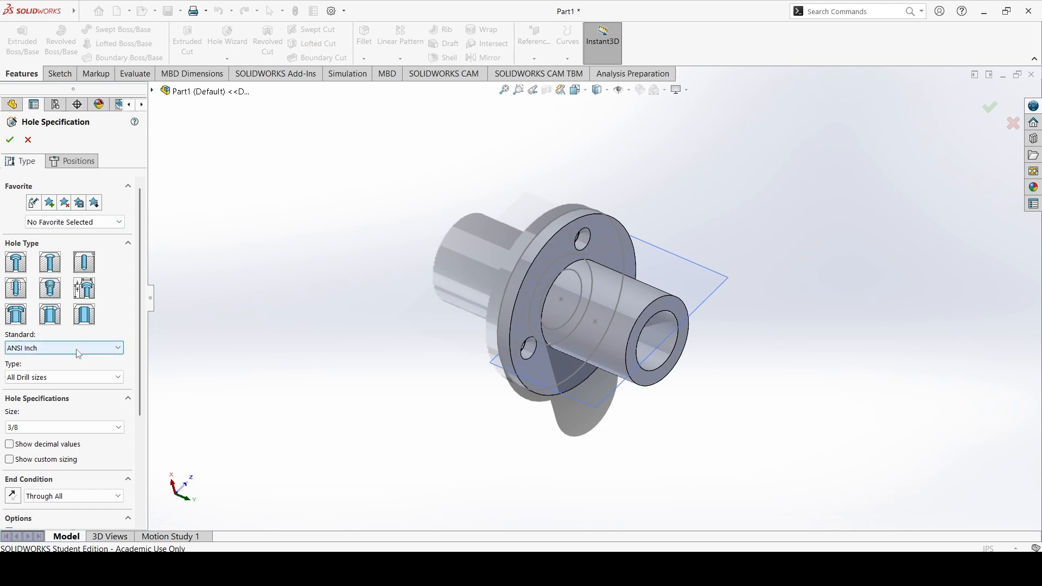
left_click(49, 428)
scroll(47, 472, "up", 5)
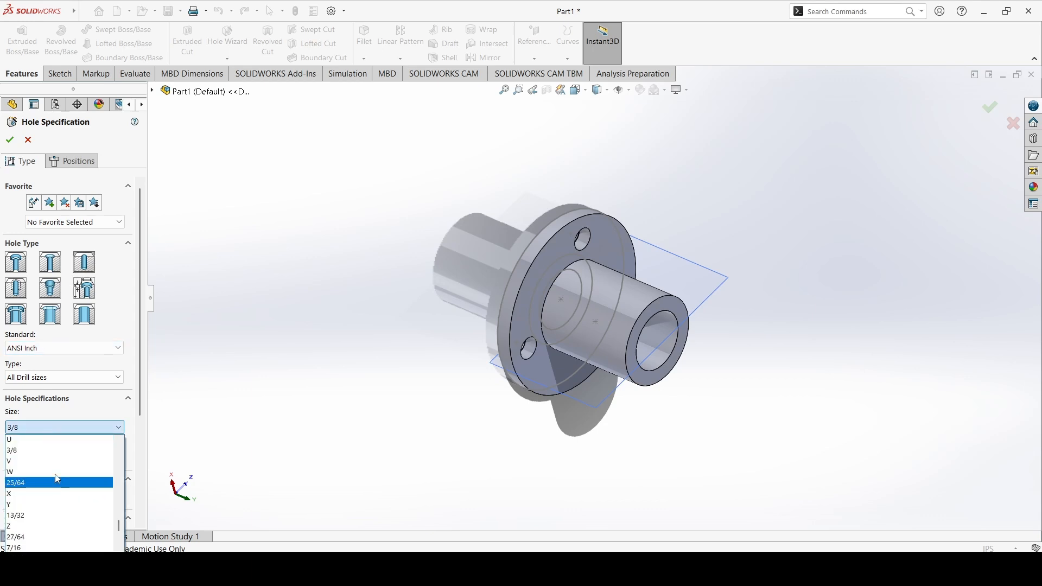
scroll(43, 480, "up", 4)
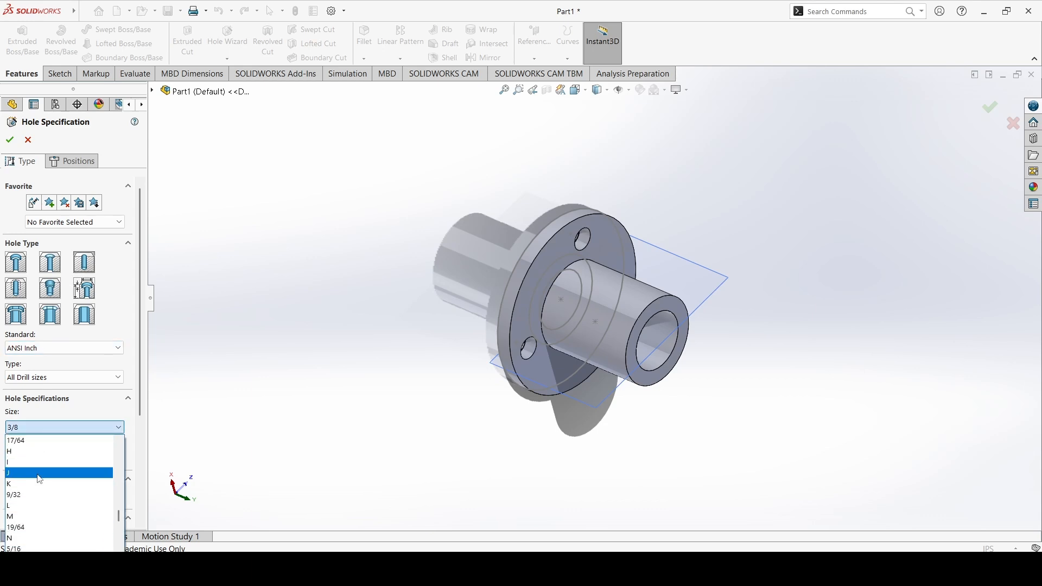
scroll(42, 481, "up", 2)
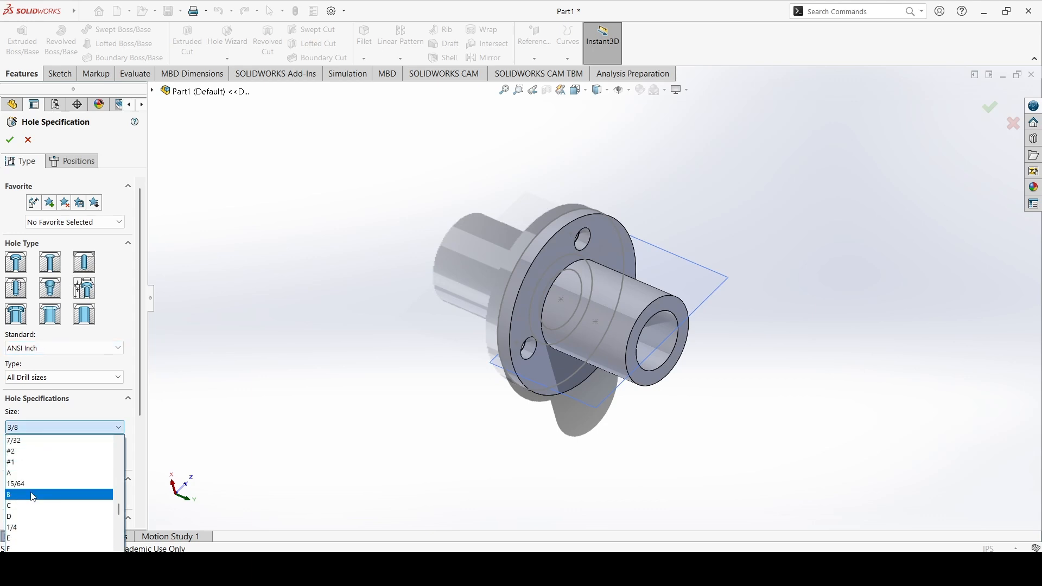
left_click(37, 527)
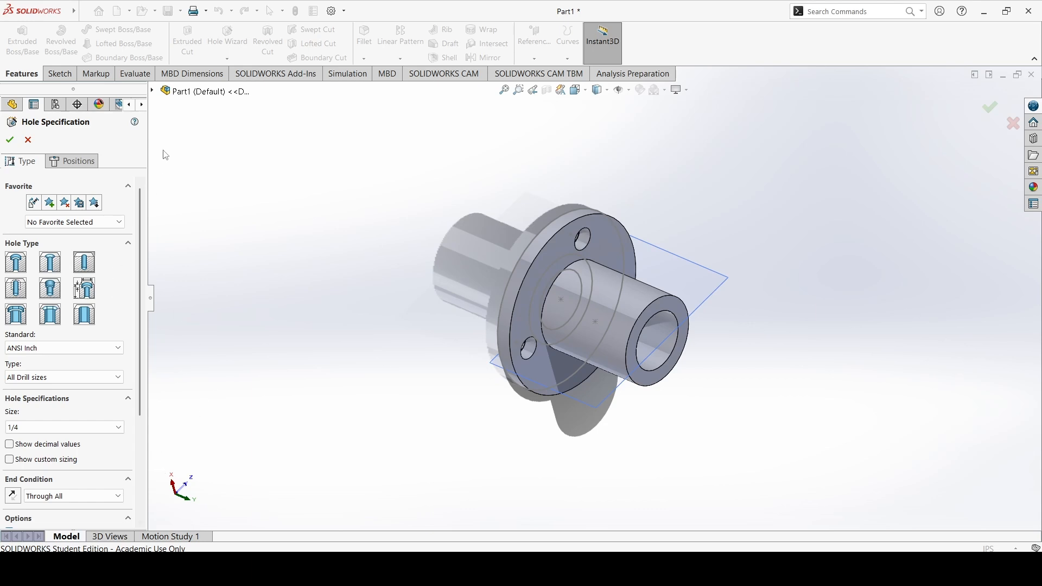
scroll(36, 484, "down", 3)
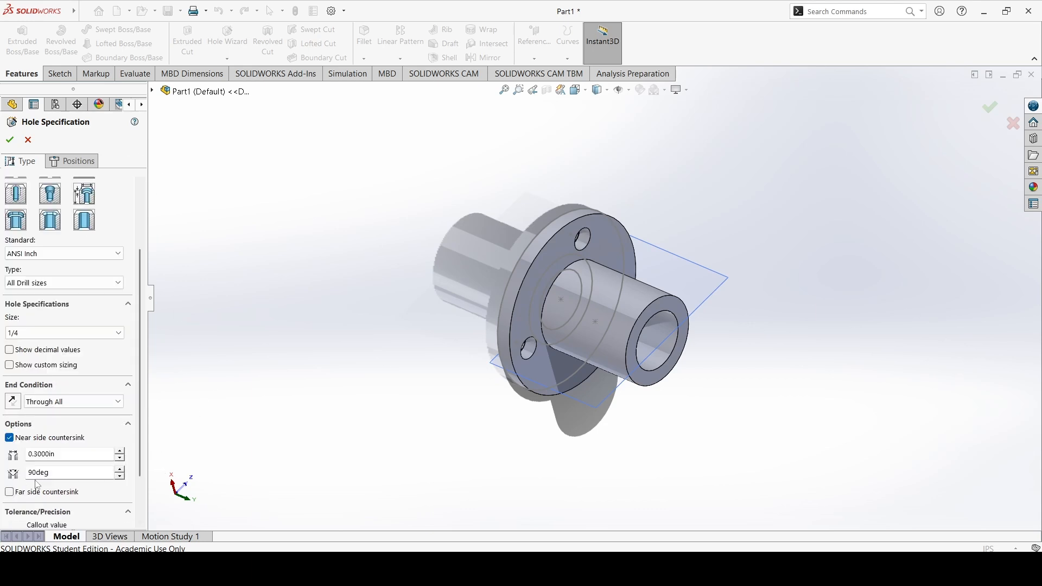
left_click(67, 405)
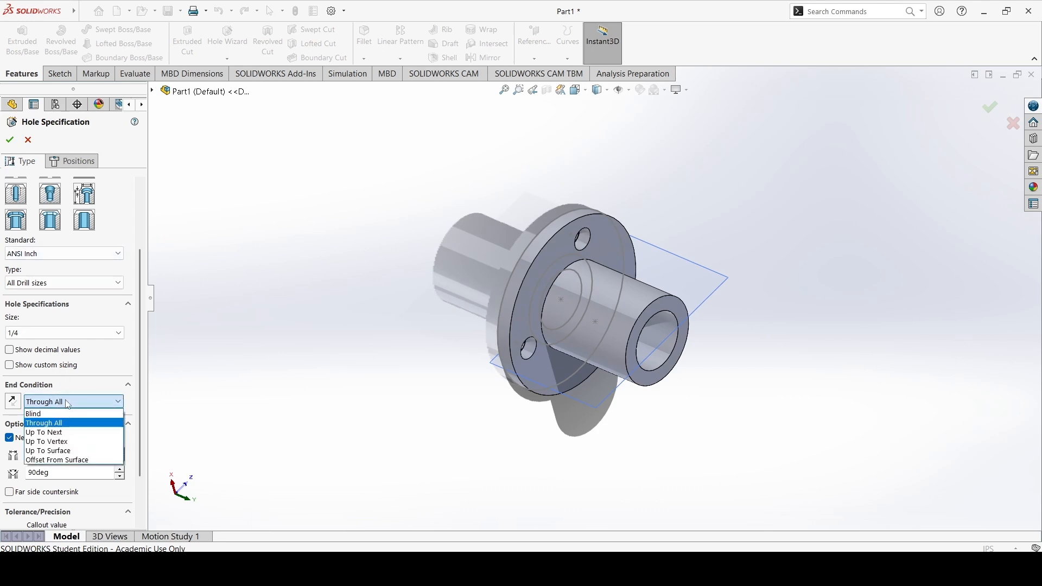
left_click(69, 405)
left_click(61, 166)
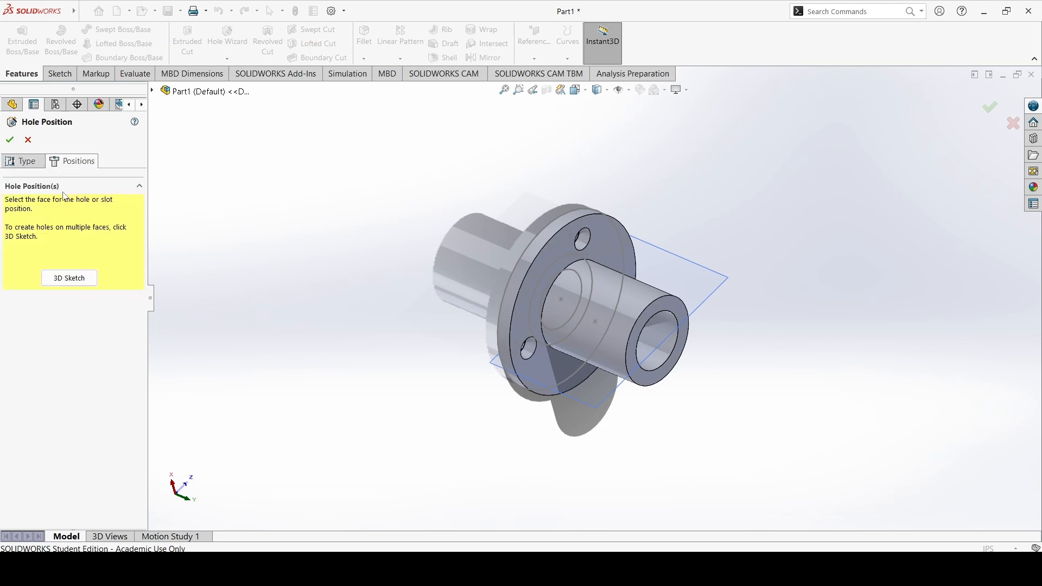
left_click(630, 303)
middle_click_drag(664, 321, 620, 335)
middle_click_drag(603, 295, 641, 248)
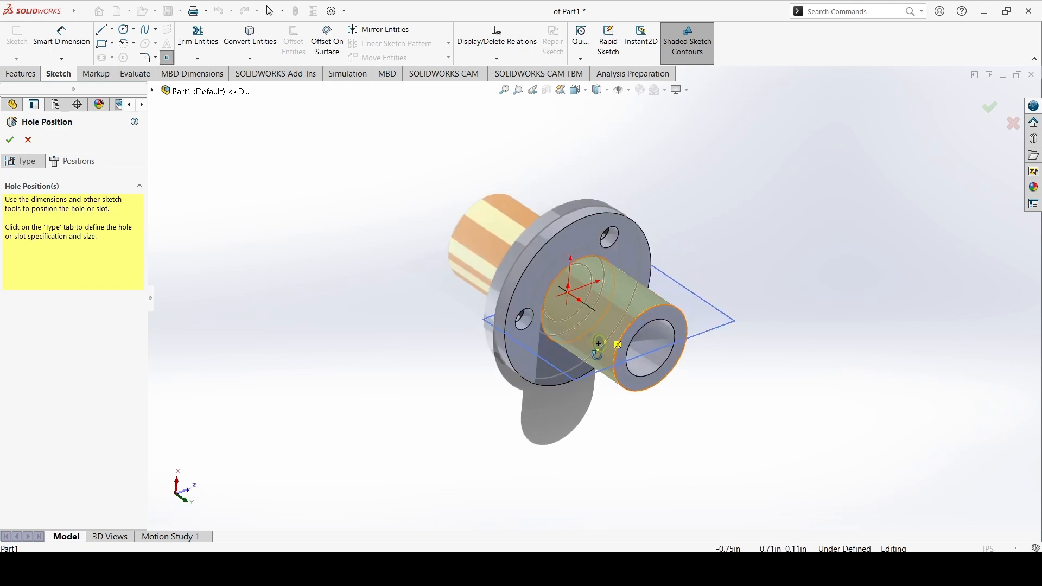
scroll(602, 347, "down", 5)
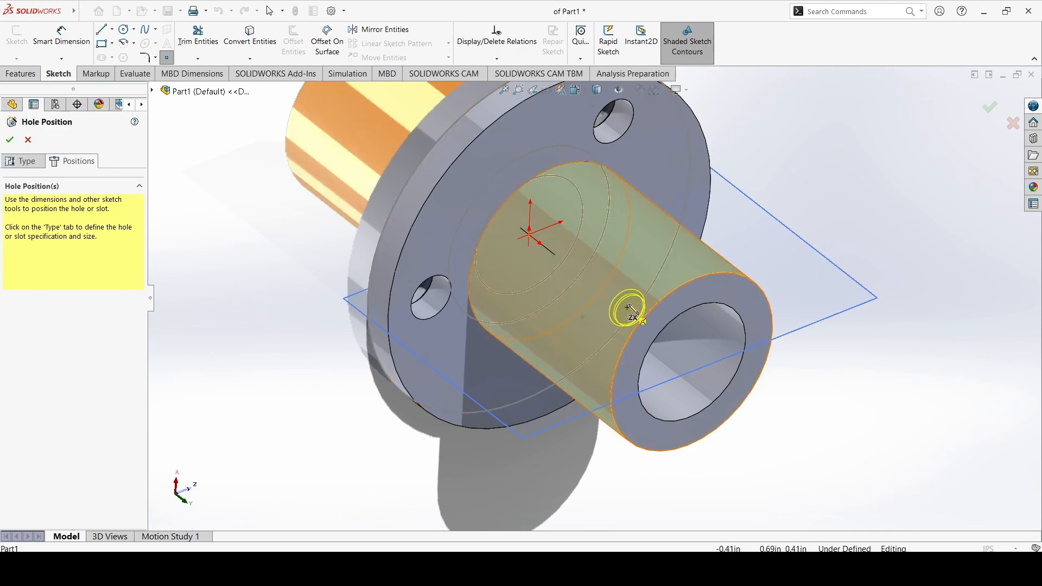
left_click(636, 260)
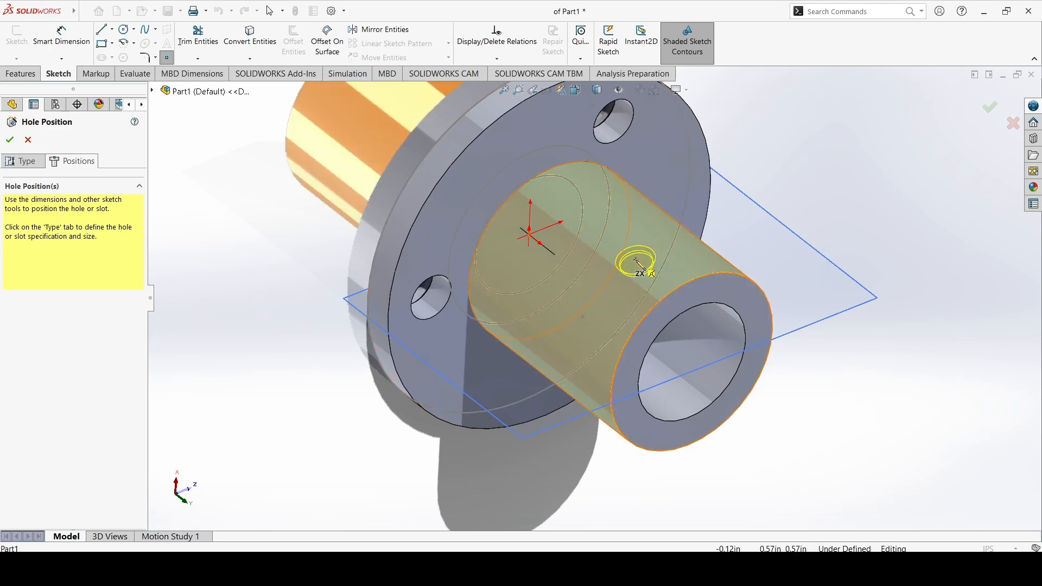
middle_click_drag(800, 366, 749, 288)
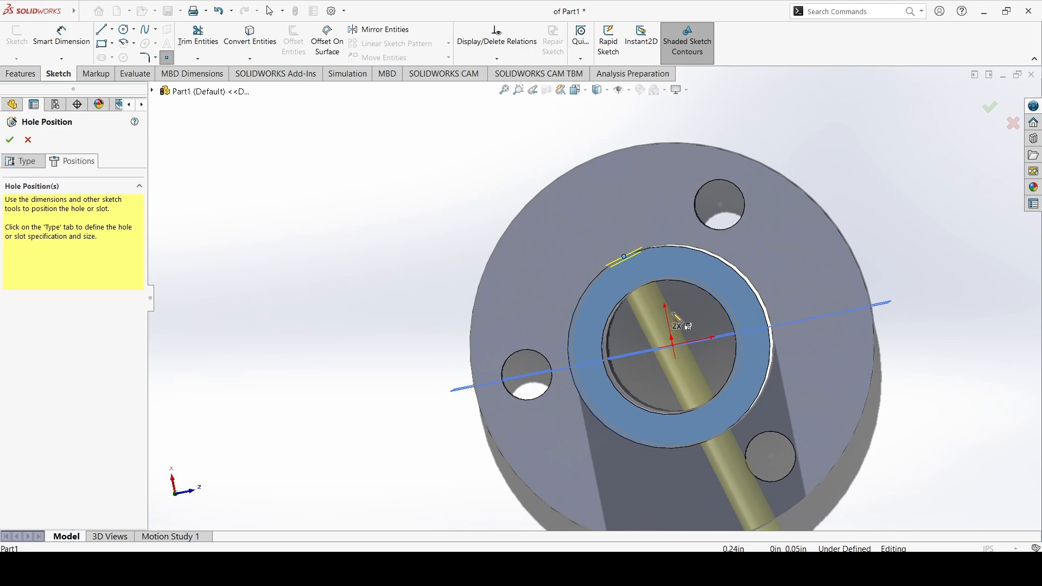
middle_click_drag(679, 316, 688, 296)
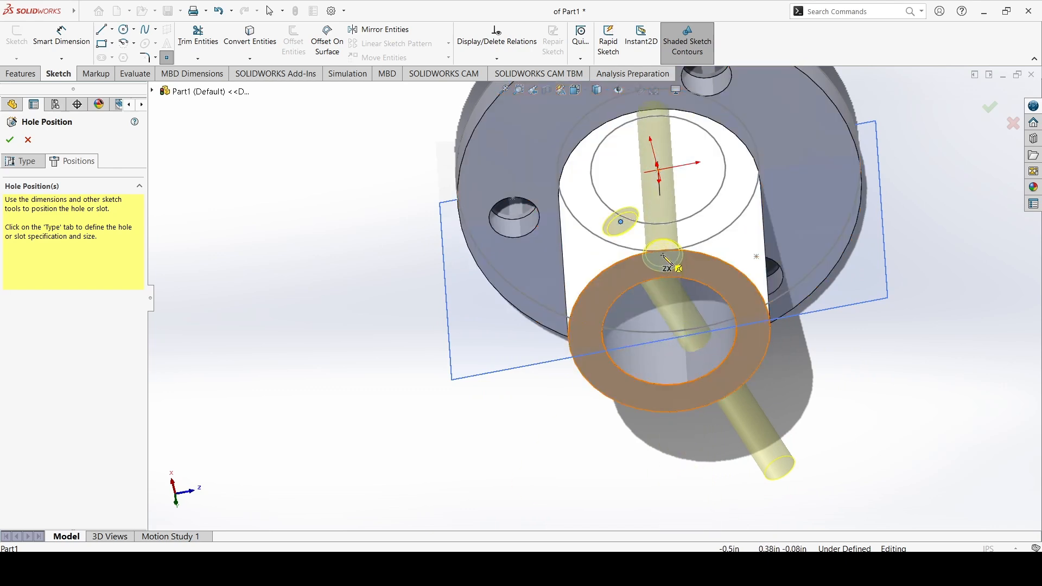
left_click(71, 43)
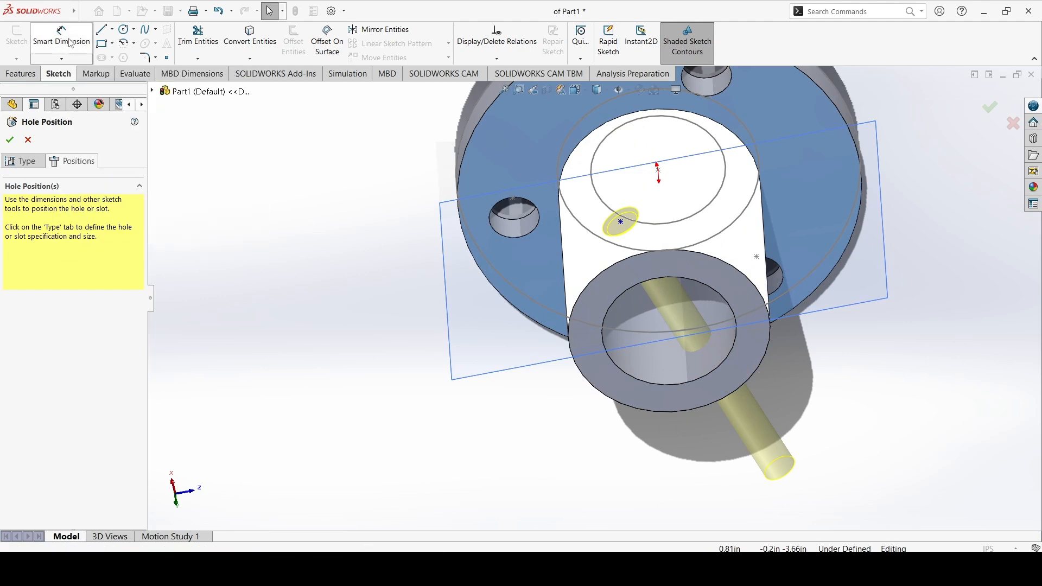
left_click(112, 29)
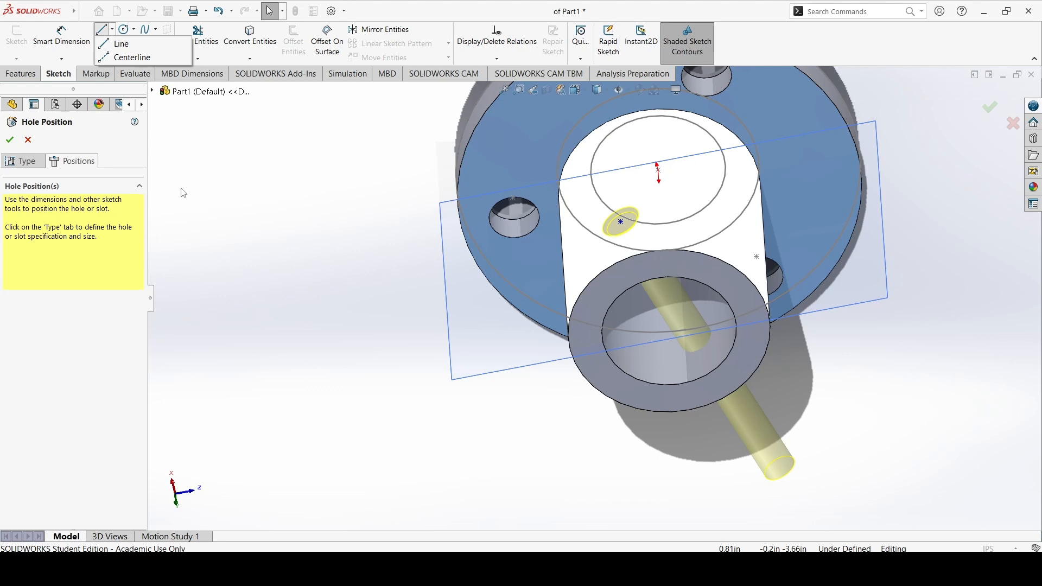
left_click(30, 144)
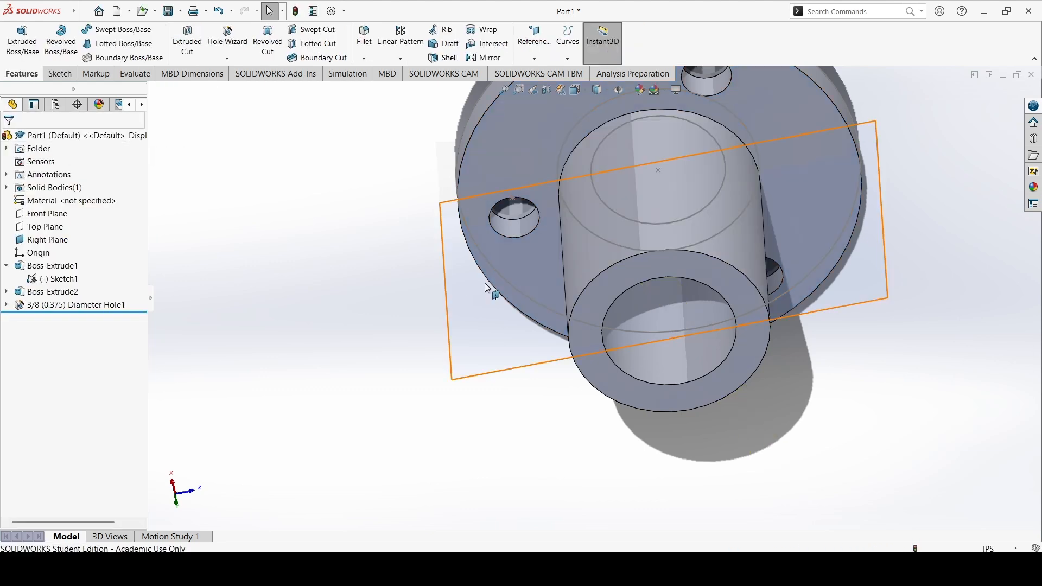
Open a new sketch on the Right Plane
left_click(67, 78)
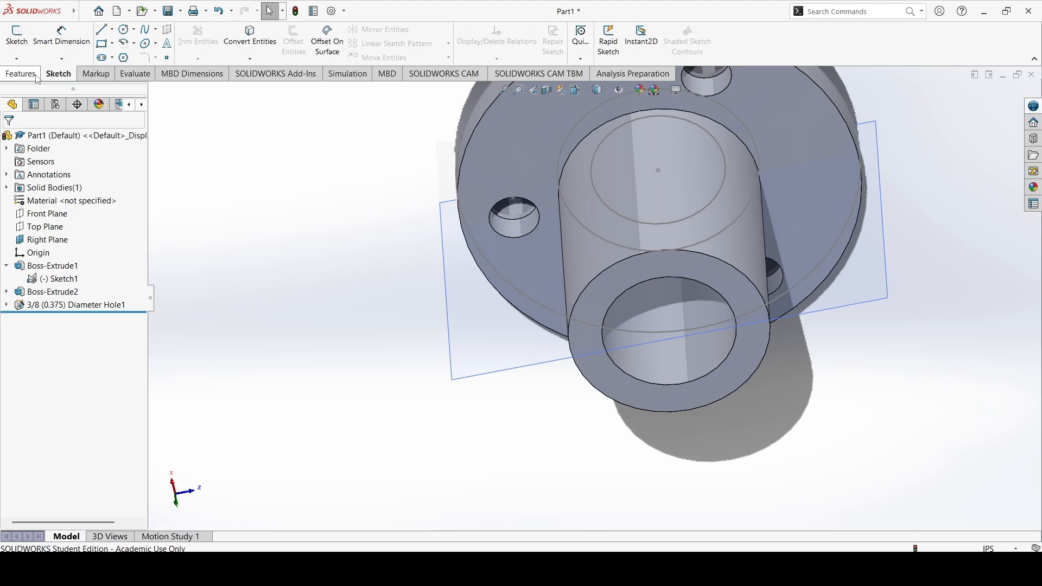
left_click(126, 32)
middle_click_drag(611, 254, 610, 218)
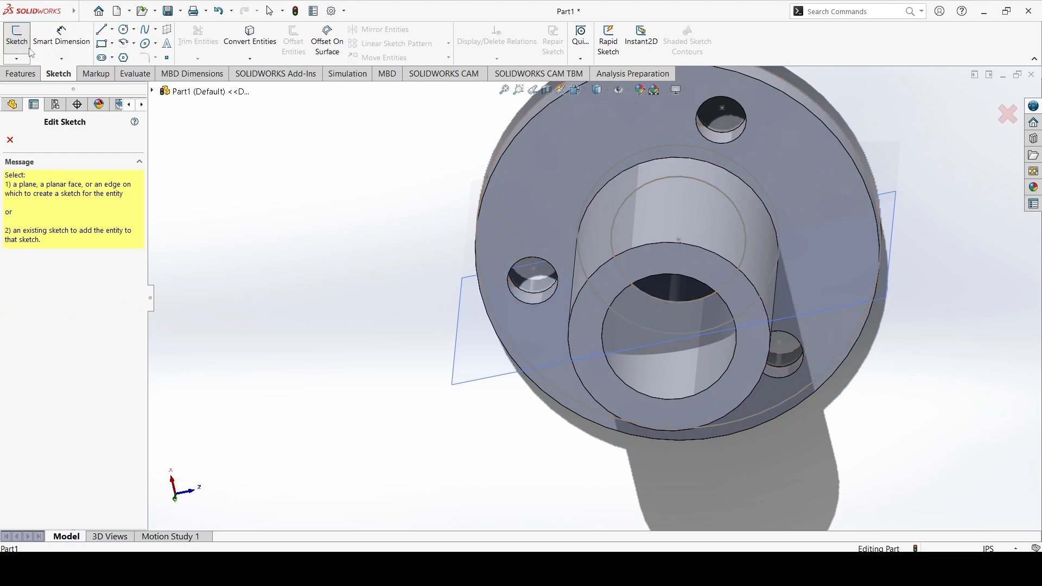
left_click(473, 367)
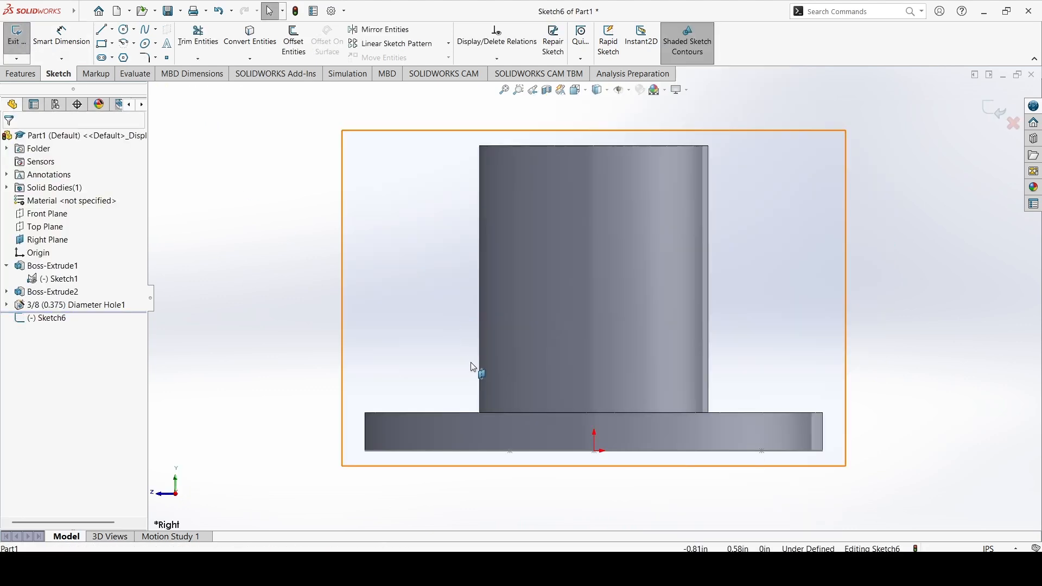
Sketch a circle centred on the vertical axis above the origin, setting its radius to 0.25 in
left_click(124, 29)
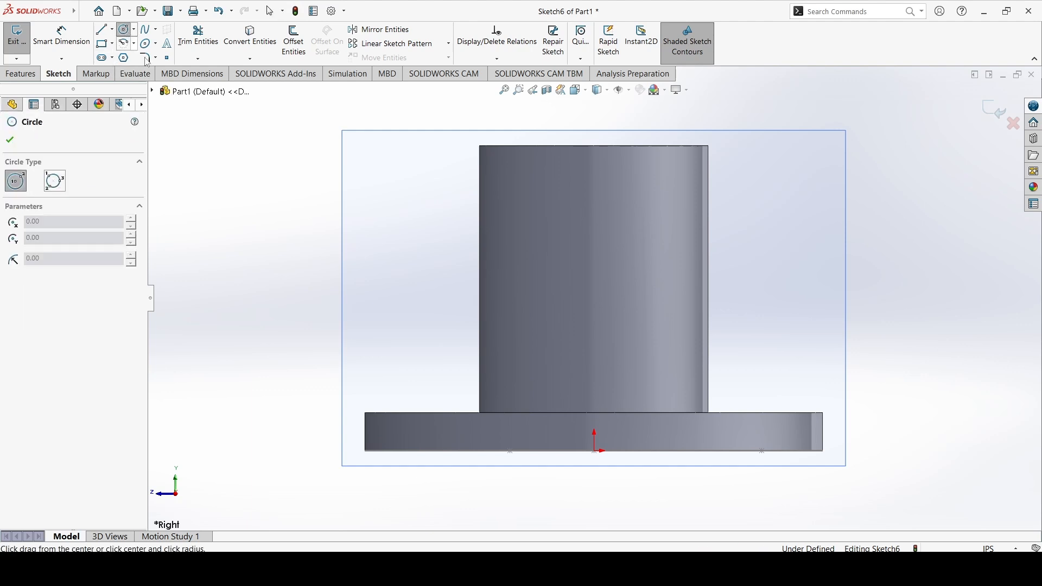
left_click(594, 266)
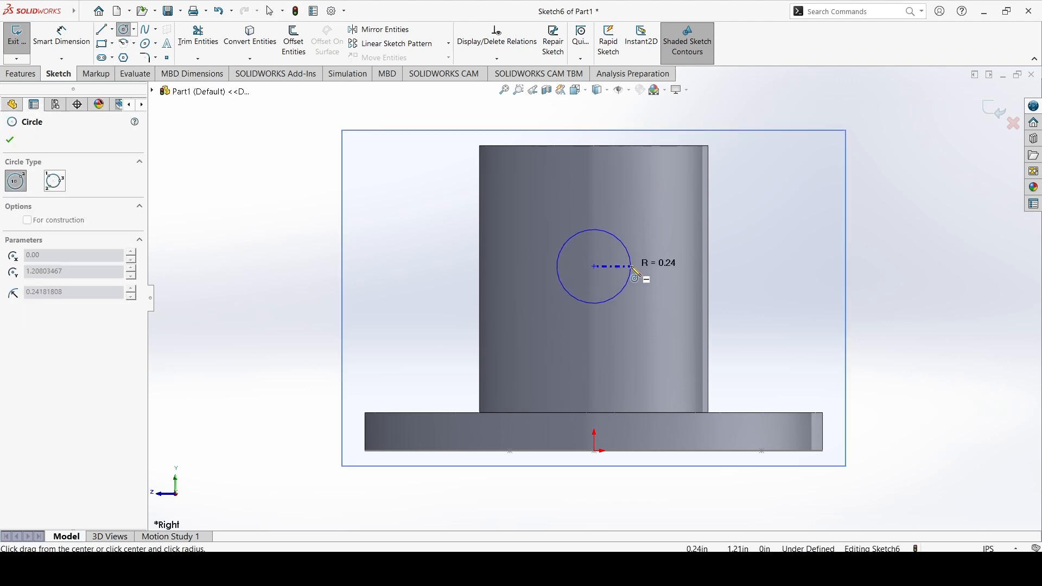
left_click(633, 270)
type("0.25")
key("Return")
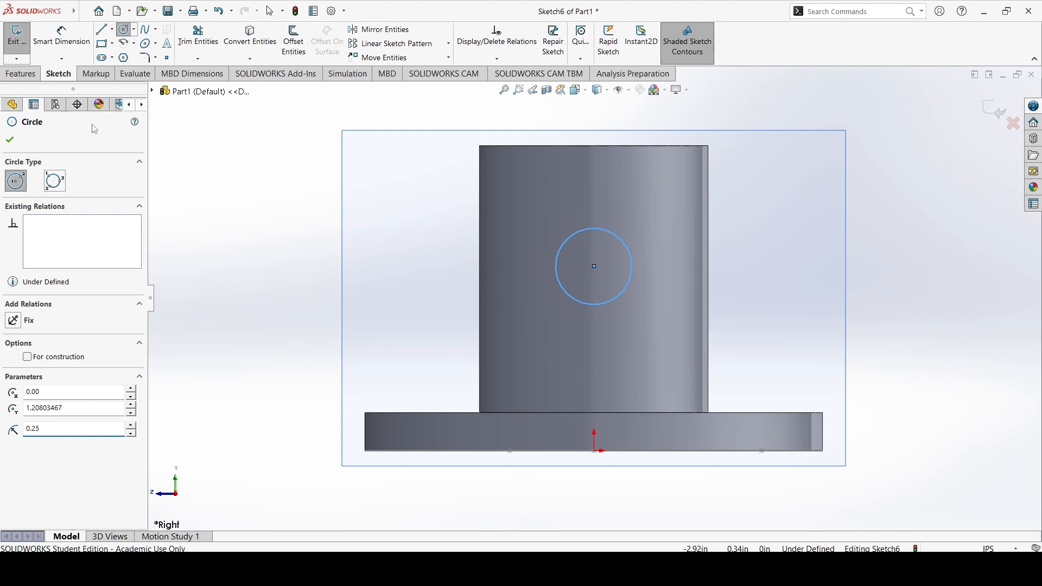
left_click(13, 141)
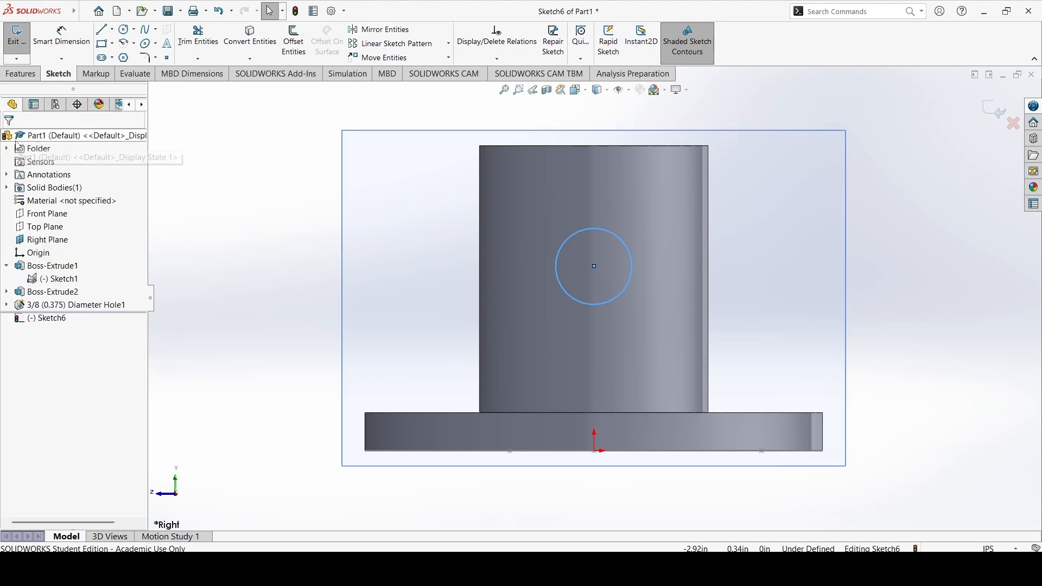
Dimension the circle's diameter as 0.25 in
left_click(61, 35)
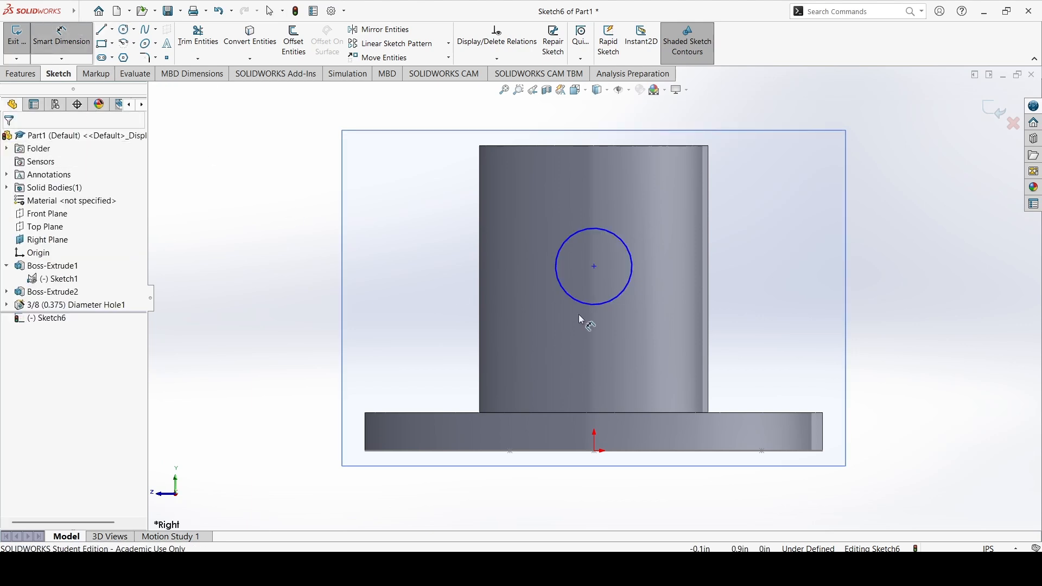
left_click(634, 266)
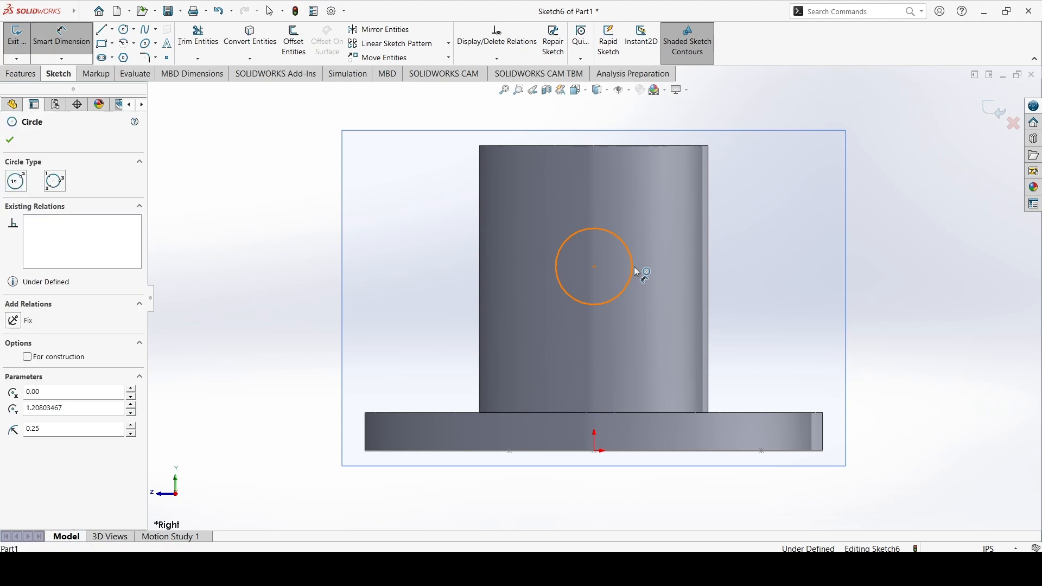
left_click(782, 269)
type("0.25in")
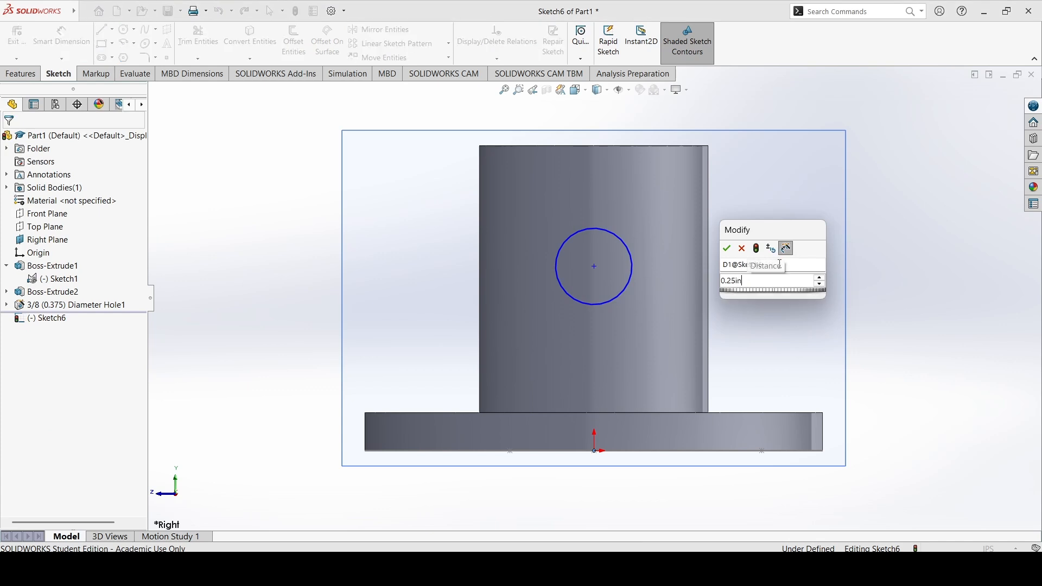
key("Return")
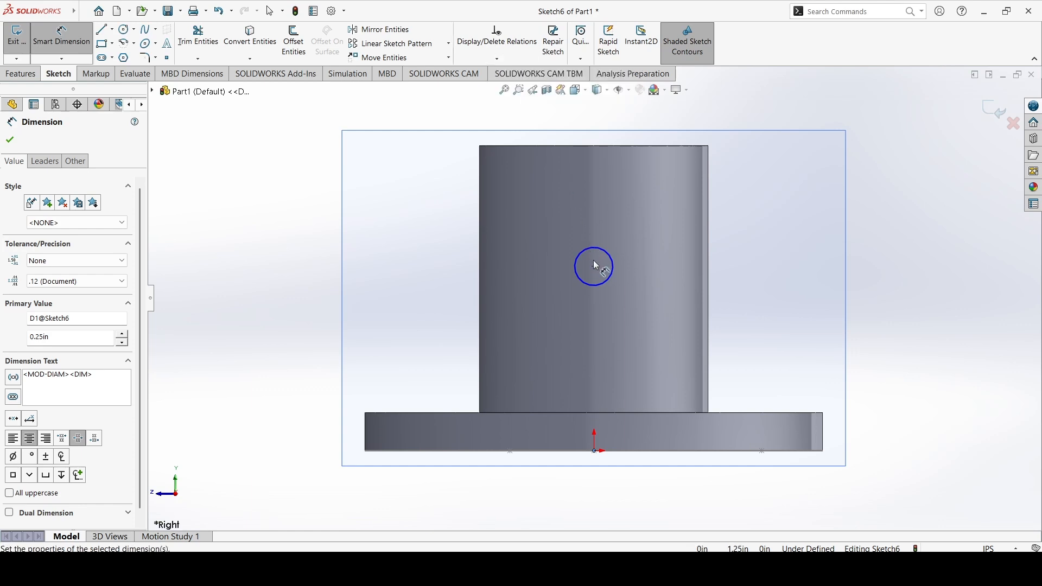
left_click(594, 267)
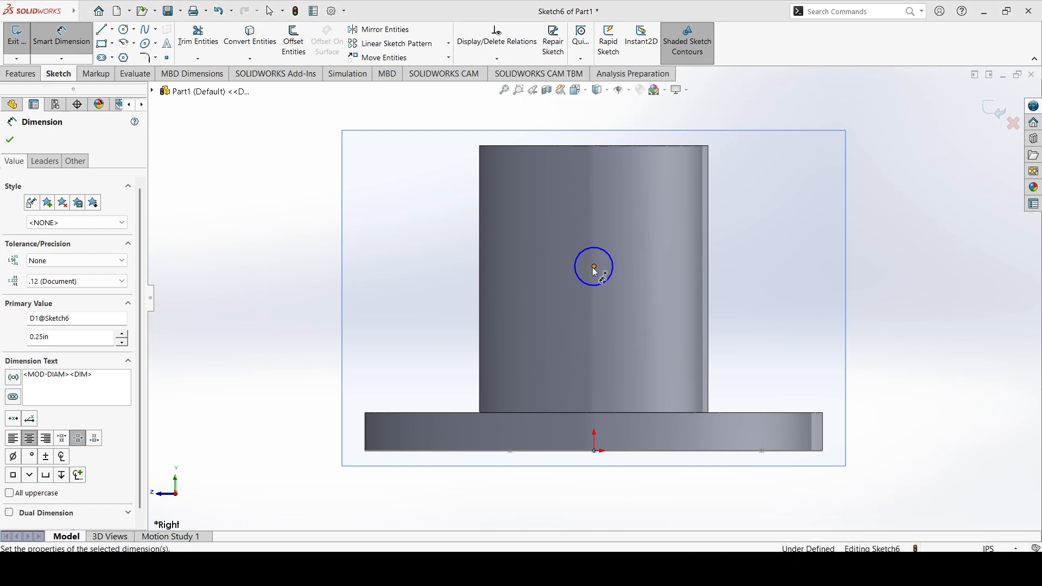
key("Escape")
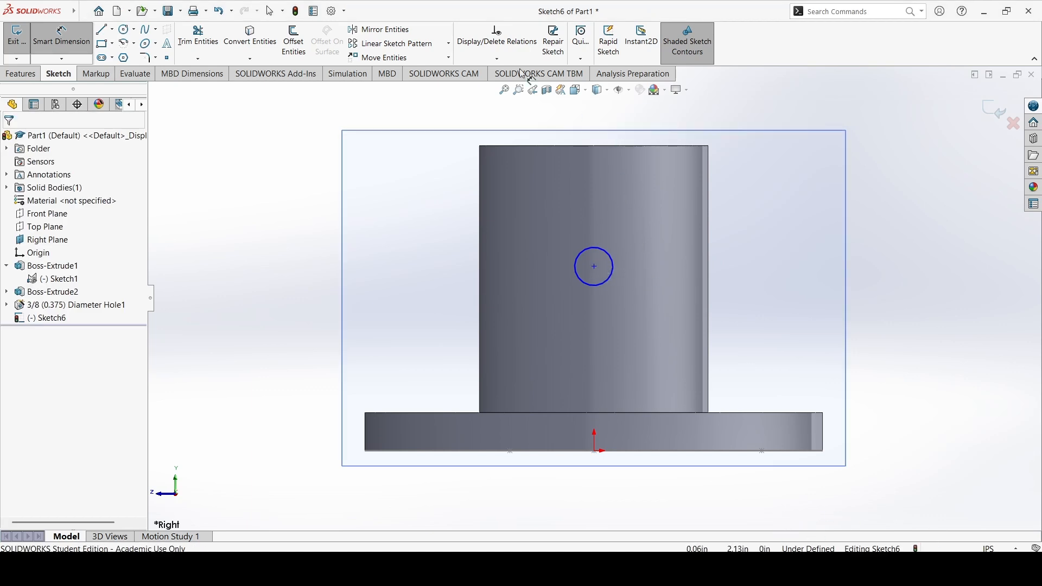
Add a vertical relation between the circle's centre and the origin
left_click(497, 58)
left_click(500, 86)
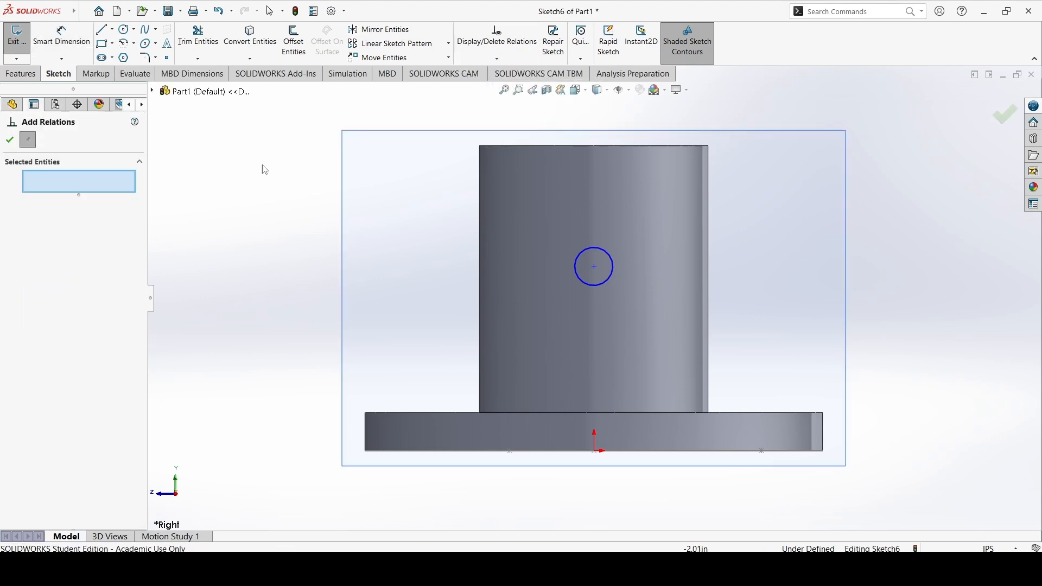
left_click(594, 266)
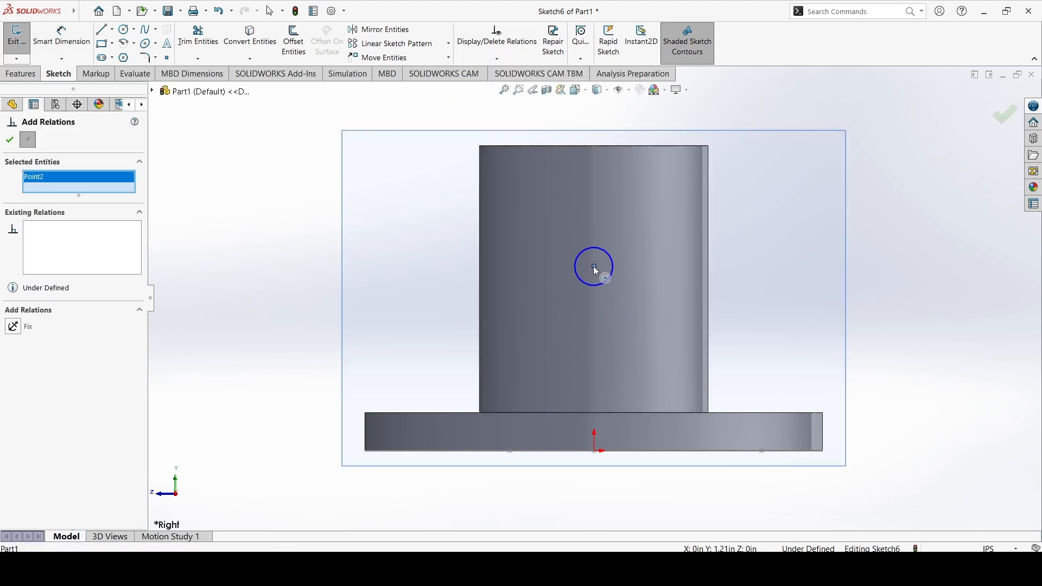
left_click(595, 450)
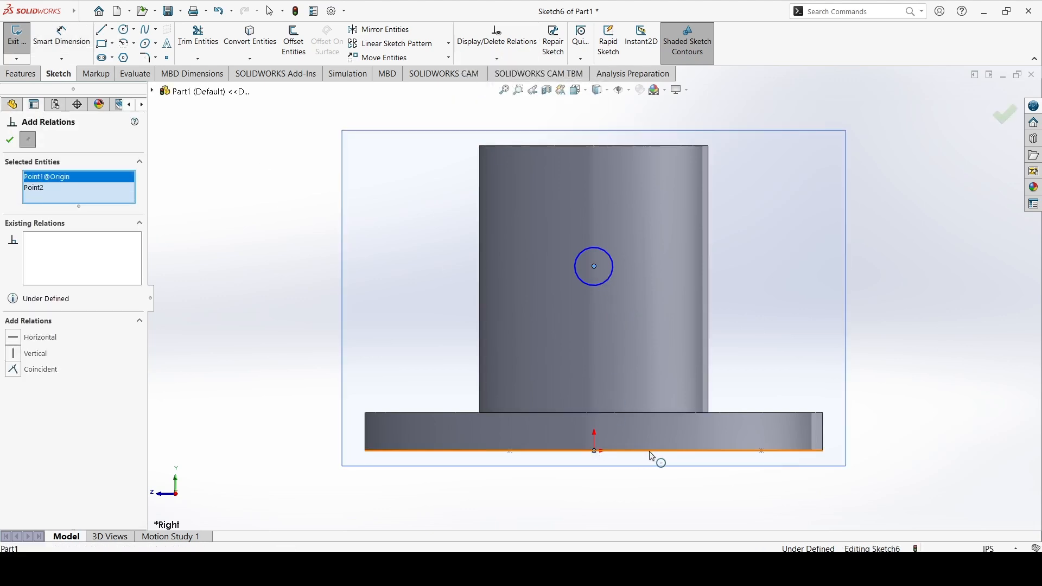
left_click(18, 358)
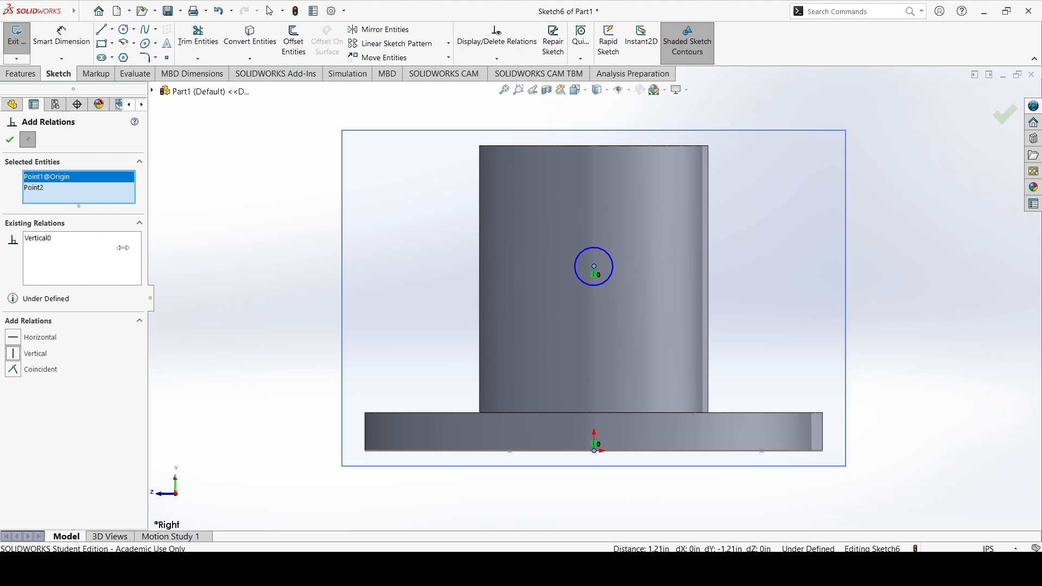
left_click(9, 139)
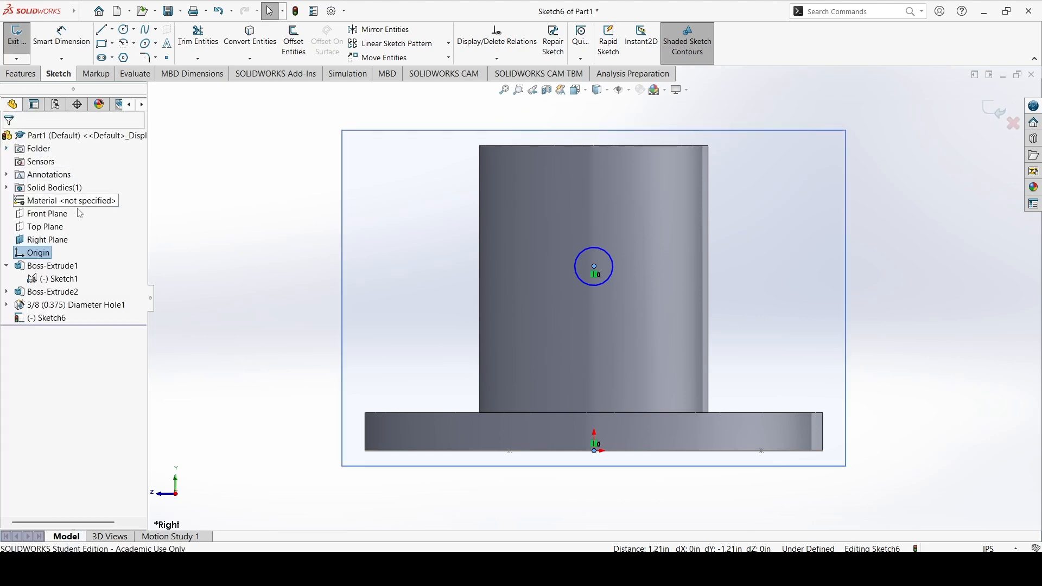
Drag the circle along the vertical axis to test how it can still move
left_click_drag(594, 278, 590, 308)
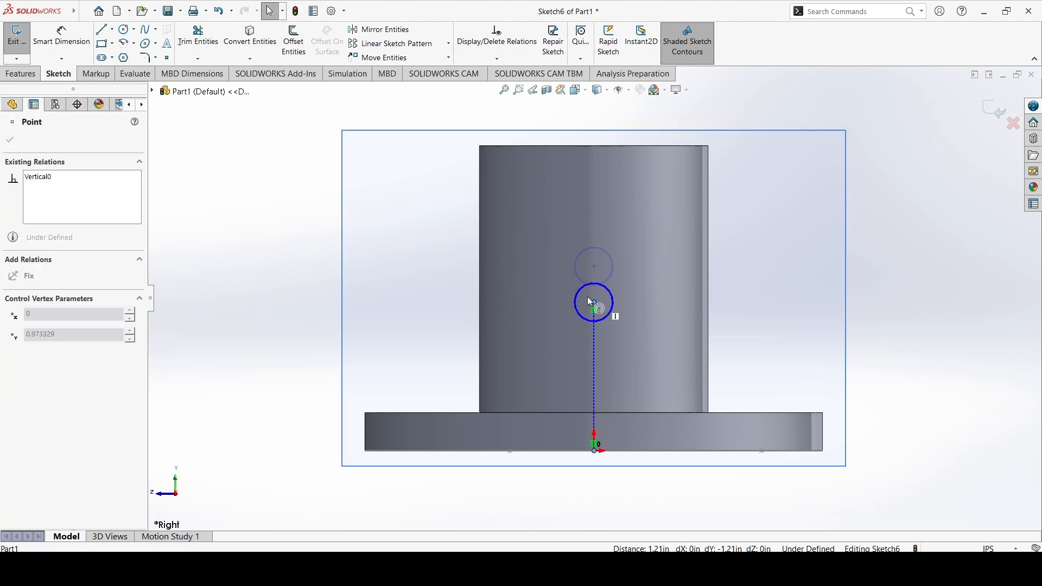
left_click(594, 270)
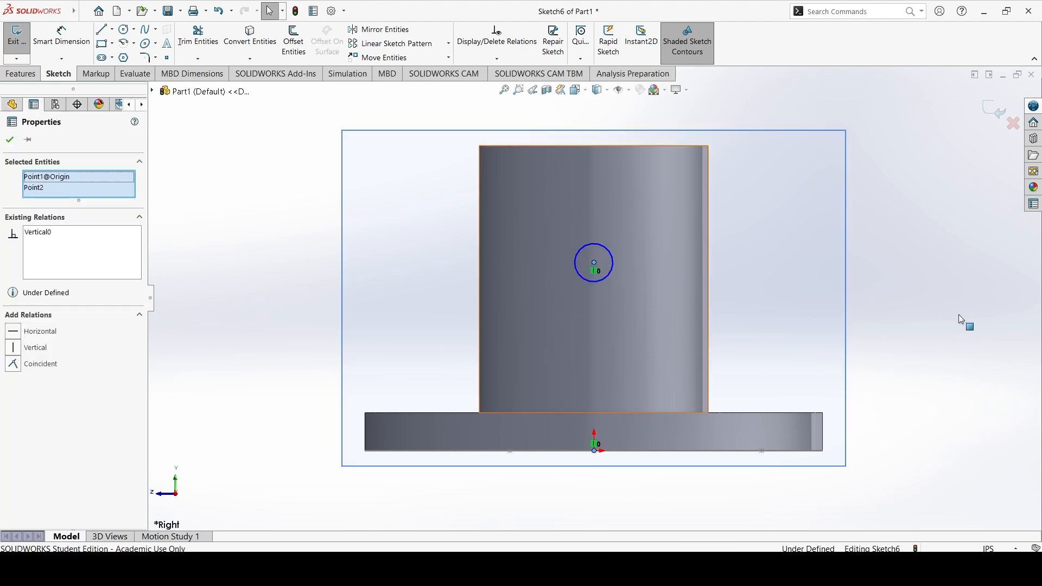
key("Escape")
Dimension the height of the circle's centre above the origin as 1.25in
left_click(61, 35)
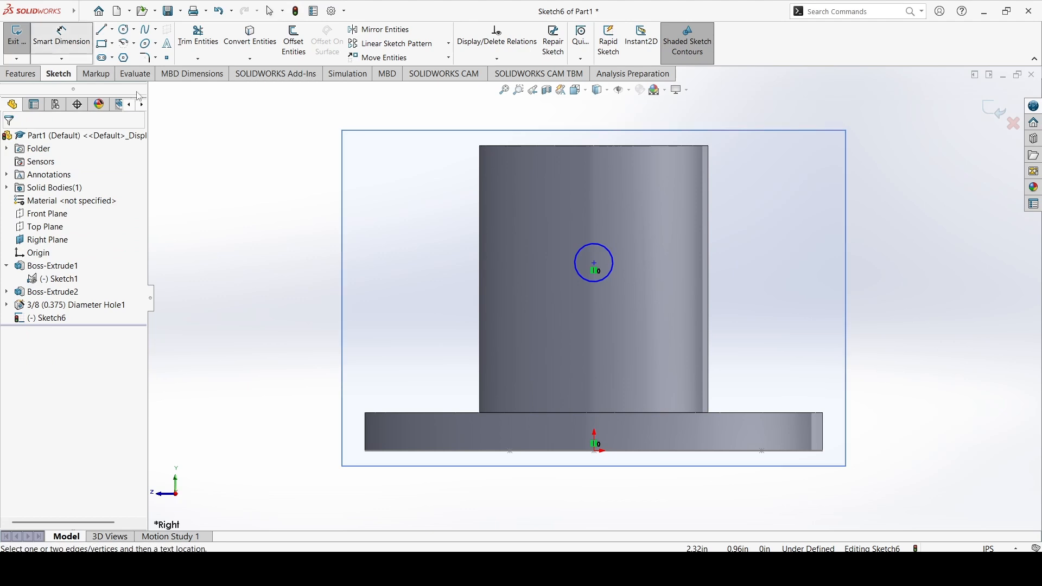
left_click(596, 452)
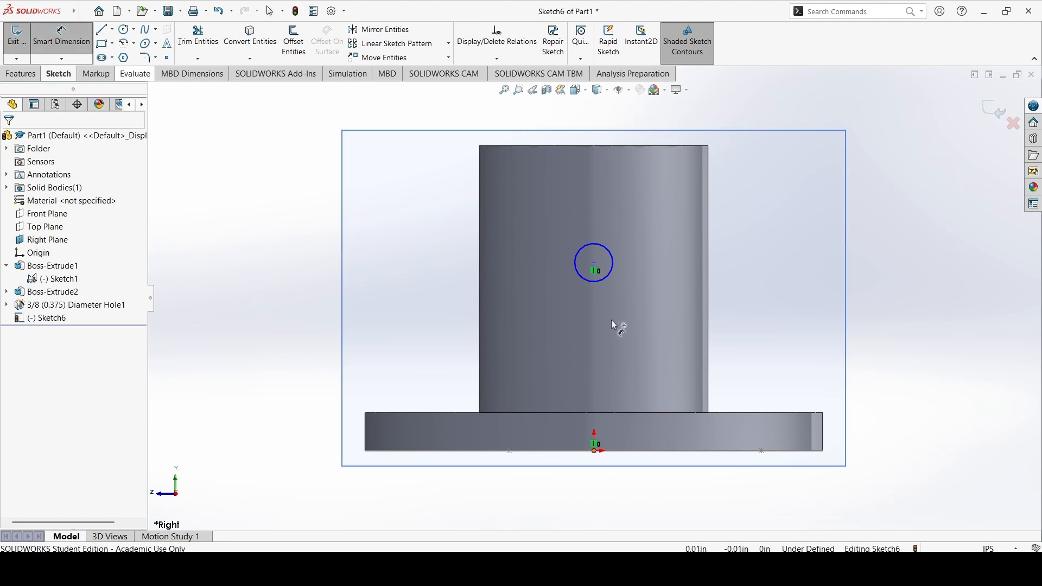
left_click(594, 264)
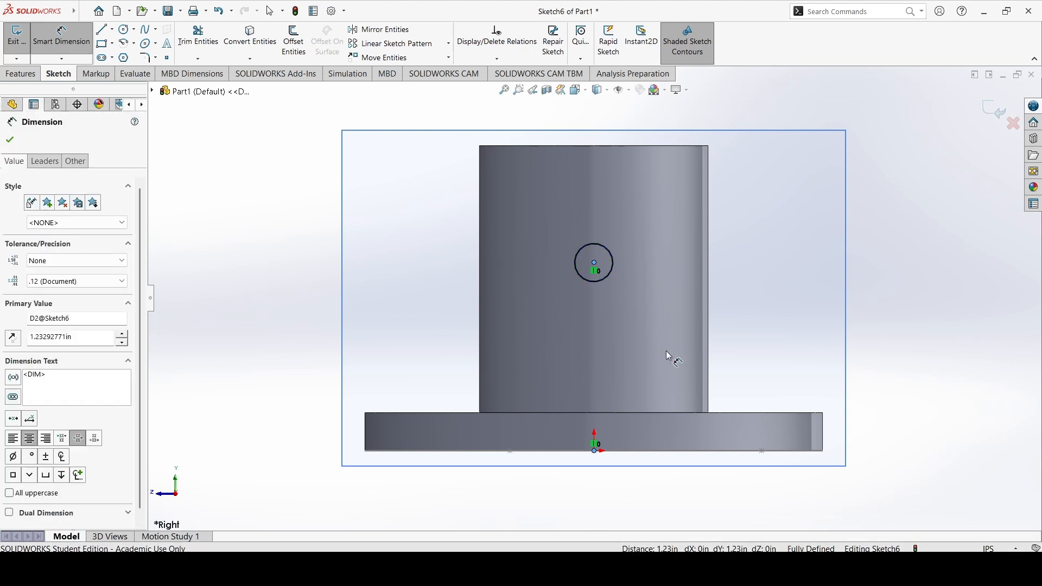
left_click(668, 355)
left_click(668, 350)
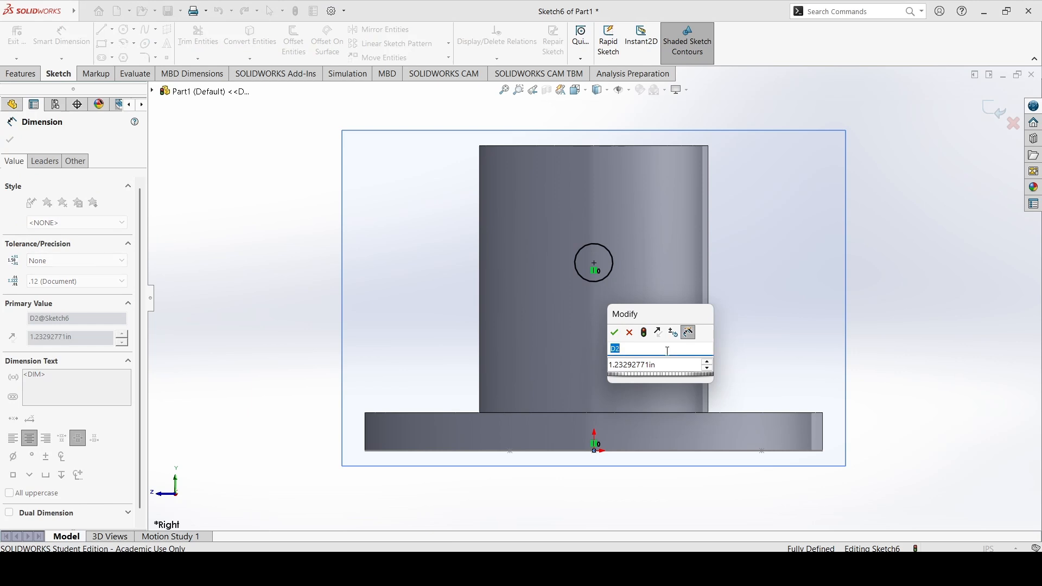
left_click(637, 363)
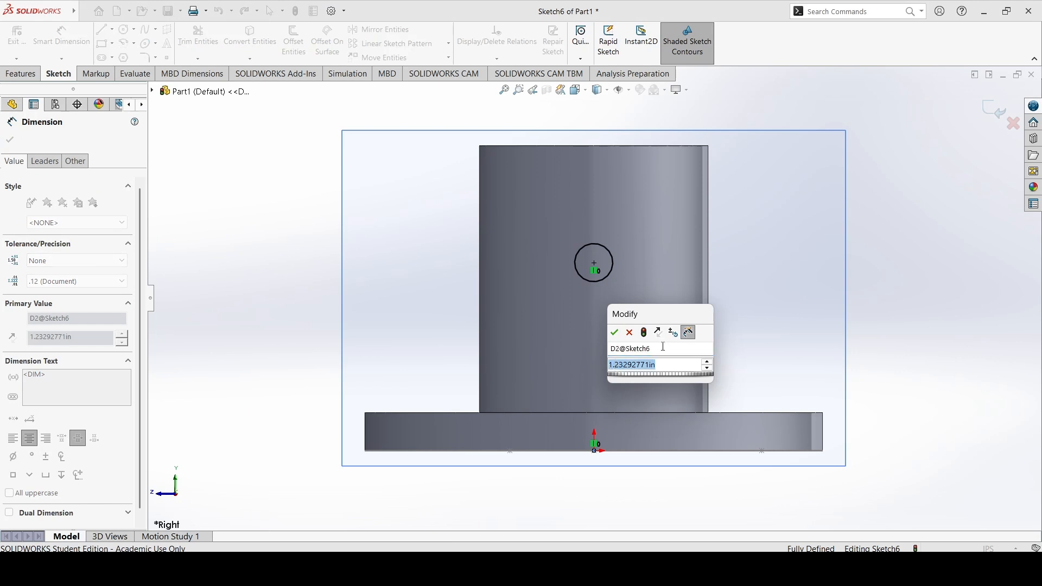
type("1.25in")
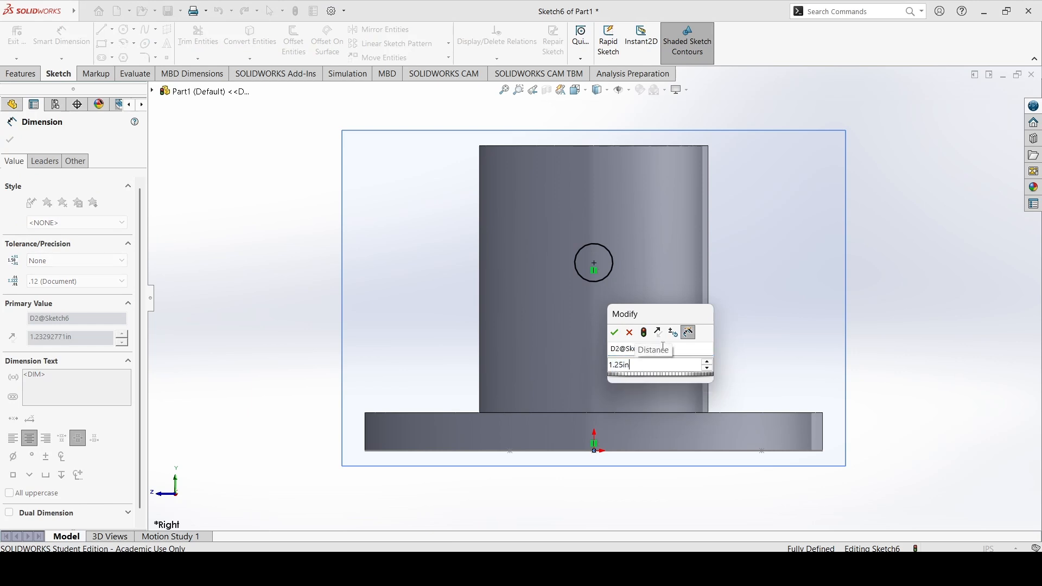
key("Return")
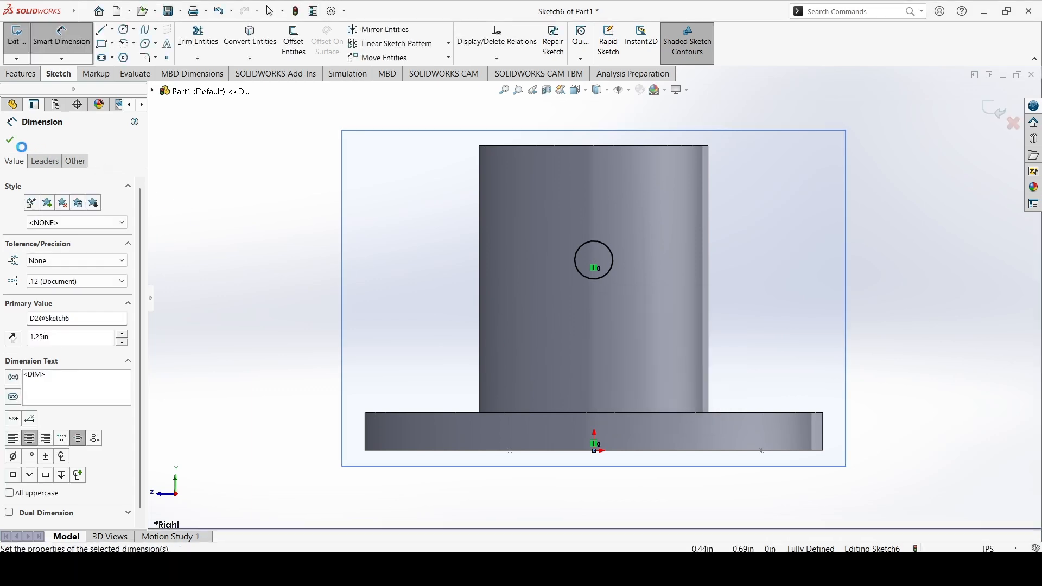
key("Escape")
Exit the sketch and cut-extrude the circle Up To Next in both directions through the boss walls
mouse_move(737, 293)
middle_mouse_down()
mouse_move(563, 469)
mouse_move(590, 483)
middle_mouse_up()
left_click(20, 39)
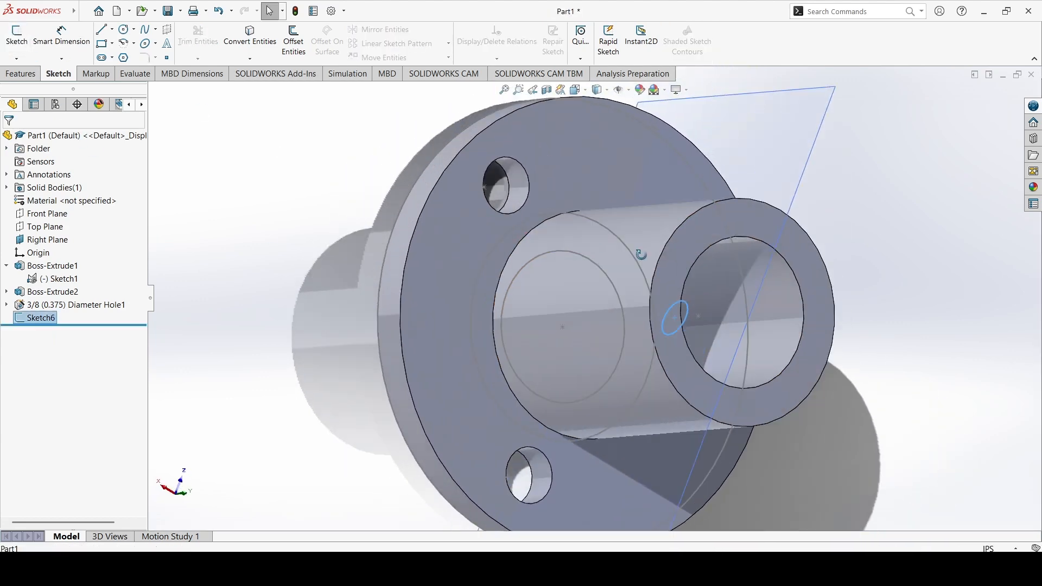
middle_click_drag(731, 325, 765, 346)
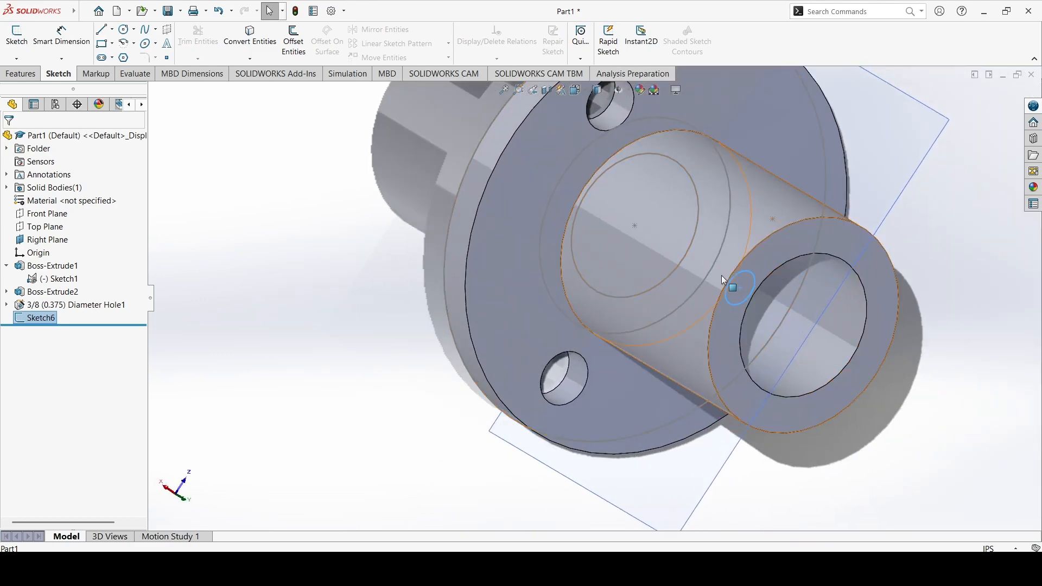
left_click(21, 74)
left_click(187, 39)
middle_click_drag(767, 293, 744, 307)
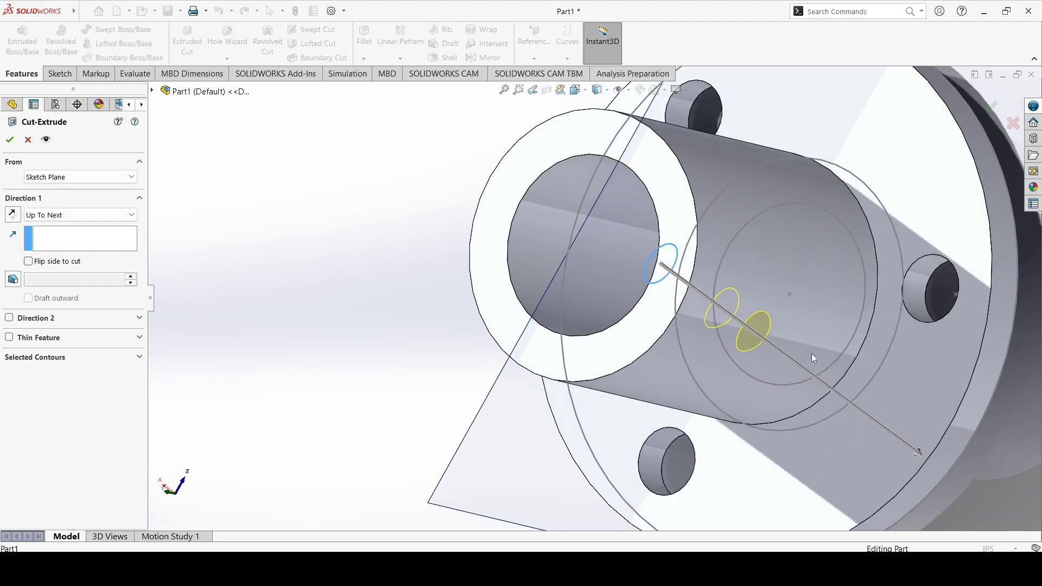
middle_click_drag(734, 299, 794, 313)
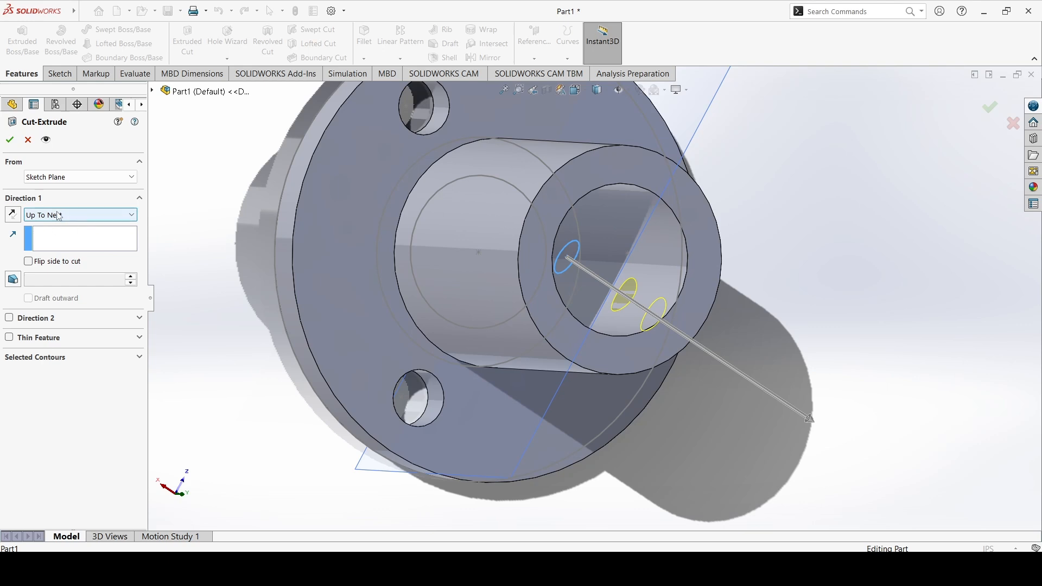
left_click(13, 321)
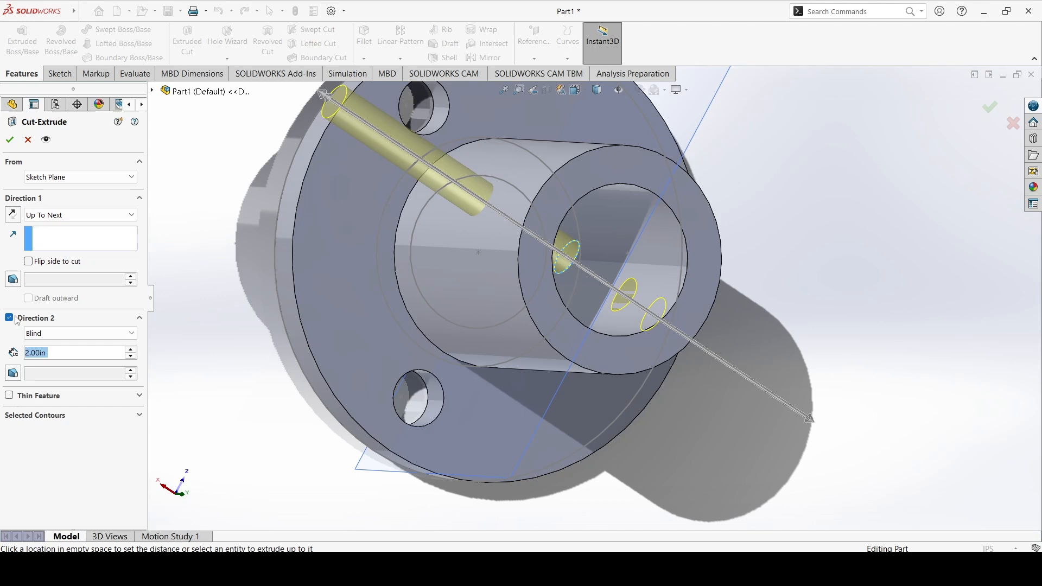
left_click(53, 333)
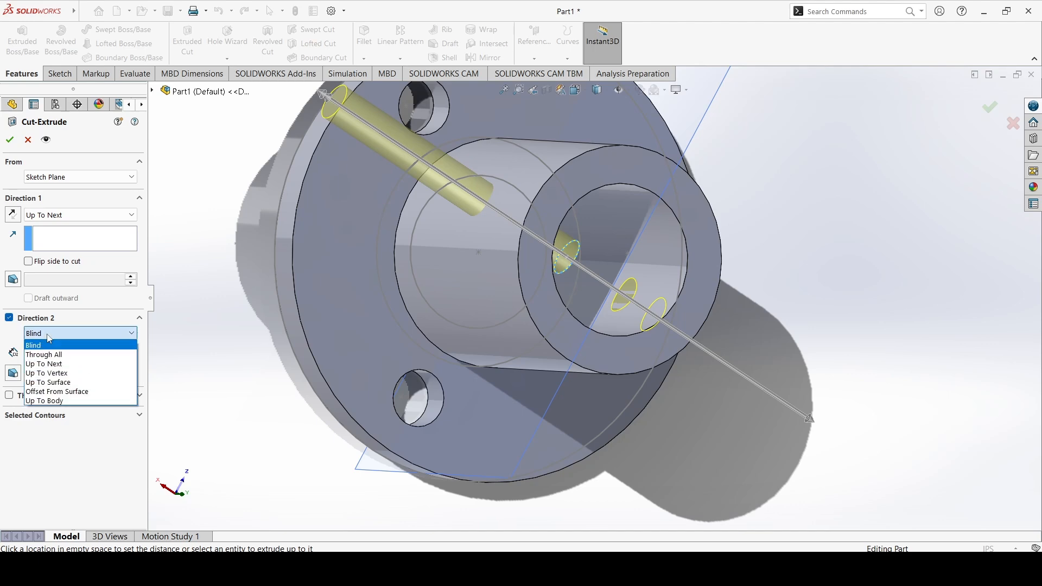
left_click(60, 364)
middle_click_drag(607, 242, 283, 183)
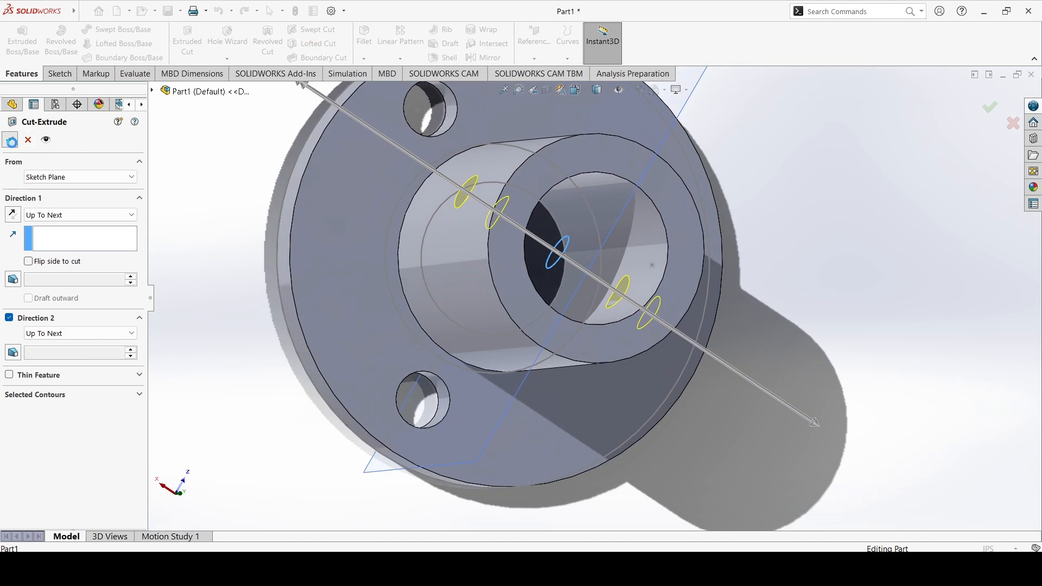
left_click(10, 140)
middle_click_drag(507, 239, 520, 293)
scroll(520, 292, "down", 3)
scroll(528, 278, "up", 10)
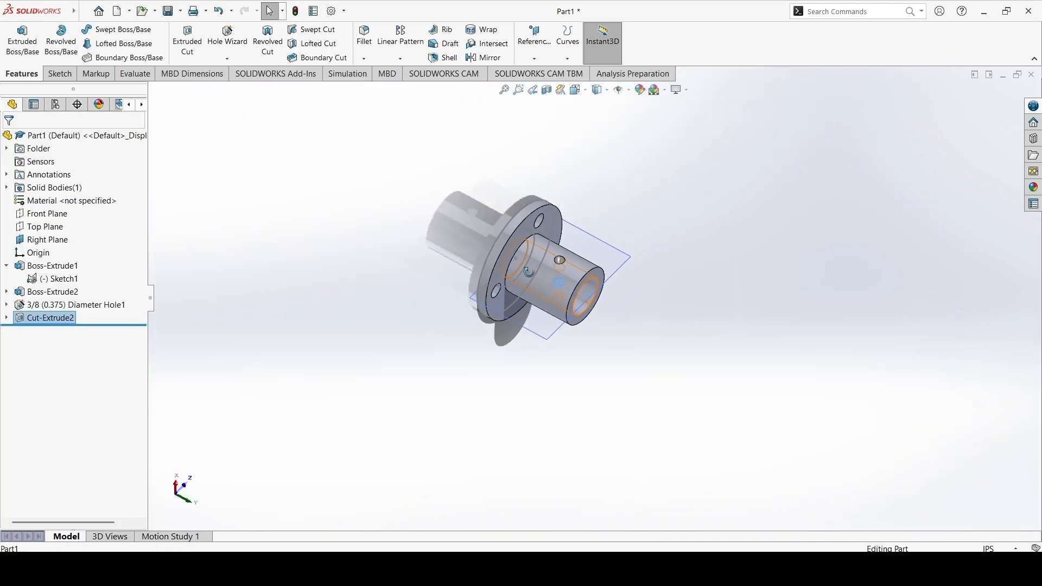
left_click(727, 220)
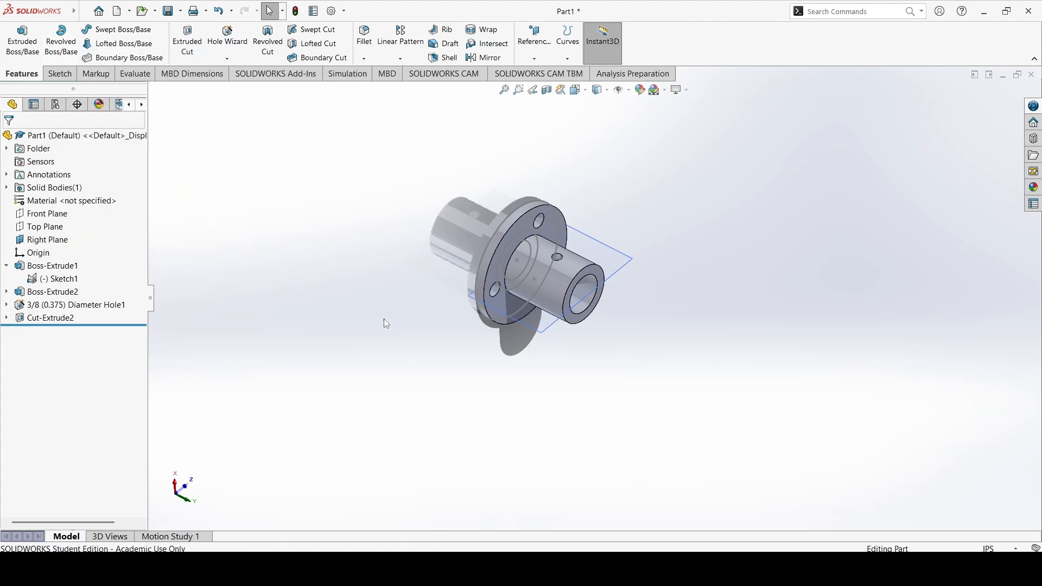
middle_click_drag(584, 317, 526, 248)
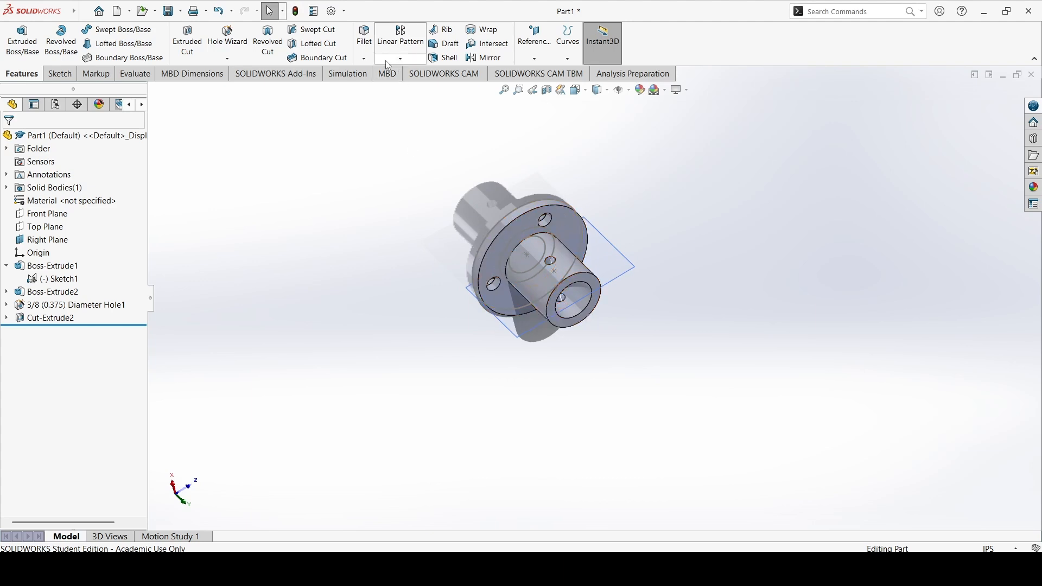
left_click(369, 60)
left_click(382, 79)
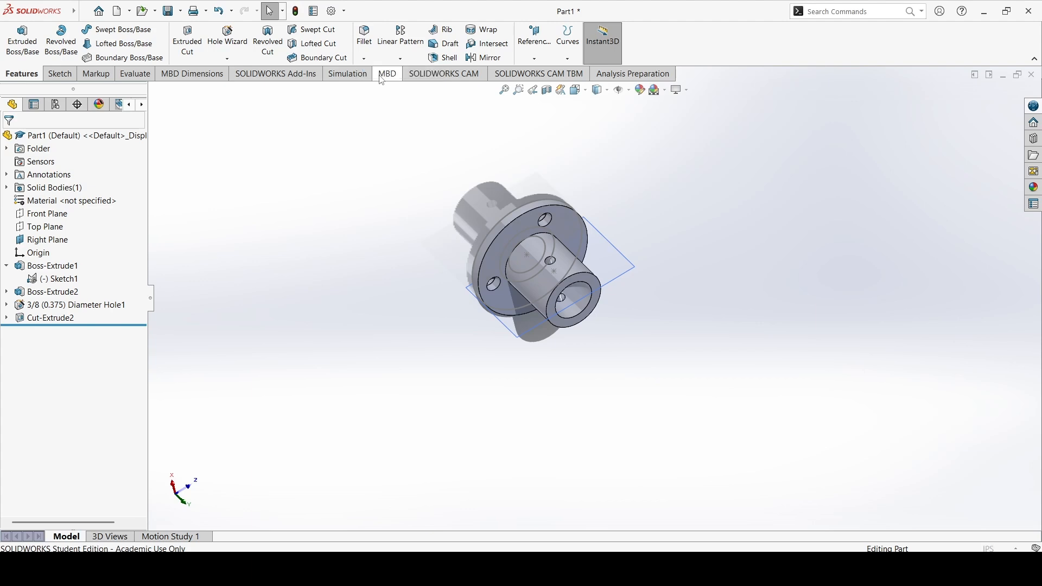
Fillet the edge where the boss meets the flange with a 0.2 in radius
middle_click_drag(538, 266, 510, 321)
left_click(514, 256)
scroll(516, 324, "up", 3)
scroll(565, 302, "down", 7)
middle_click_drag(659, 290, 735, 324)
scroll(659, 270, "down", 2)
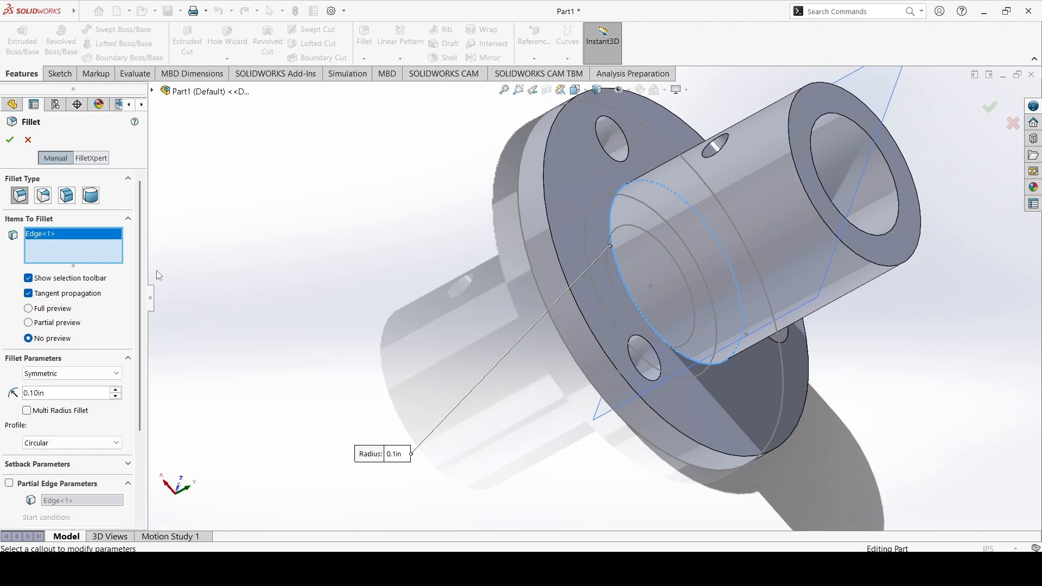
scroll(626, 268, "down", 3)
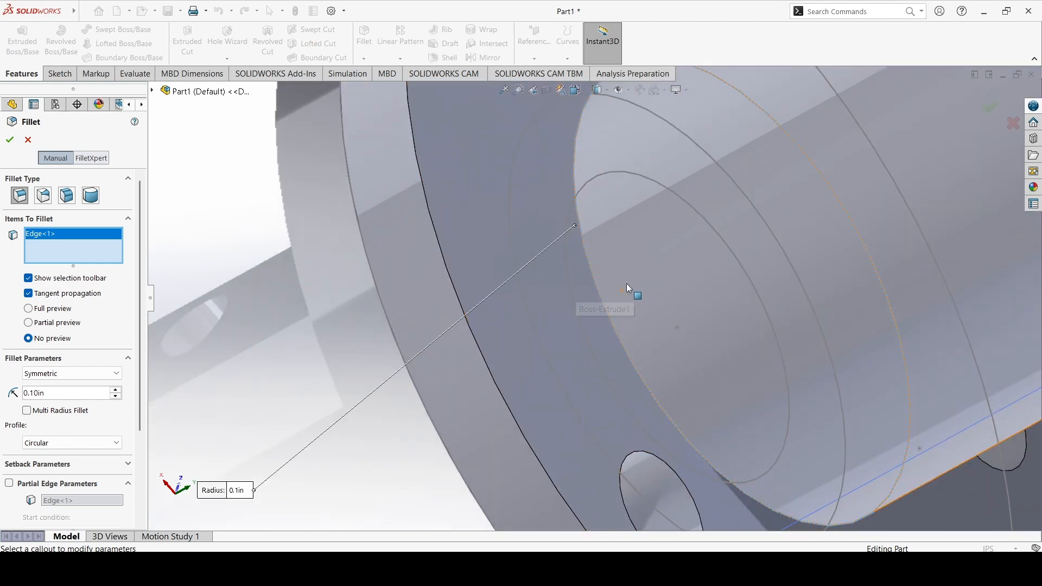
scroll(626, 283, "up", 5)
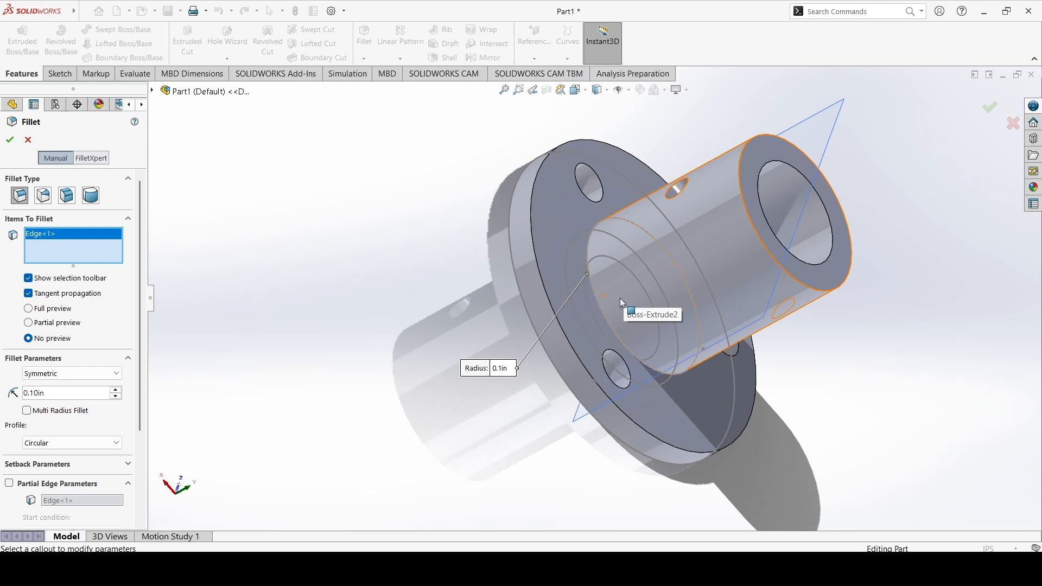
left_click(34, 393)
key("BackSpace")
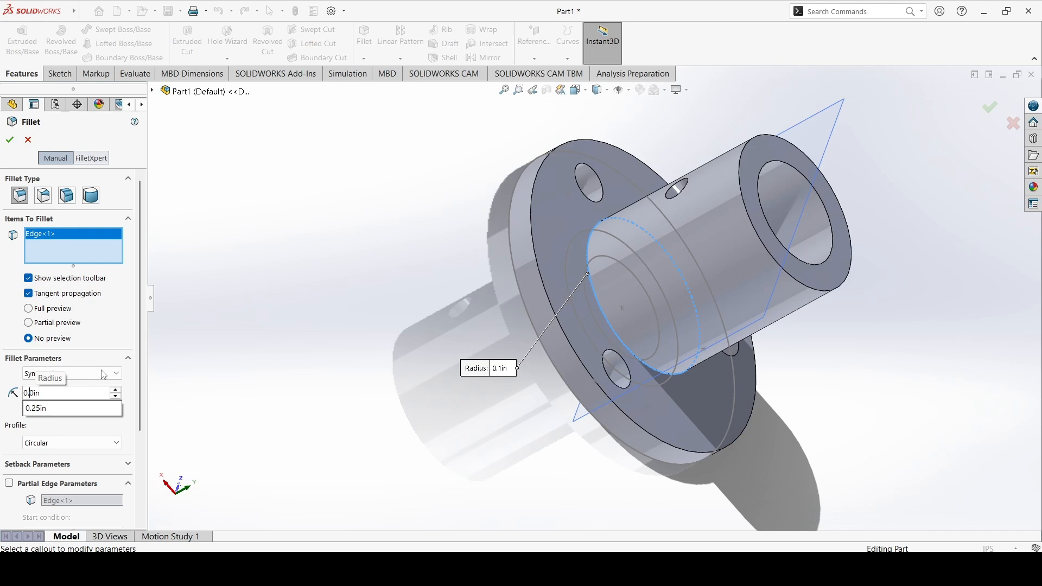
type("2")
key("Return")
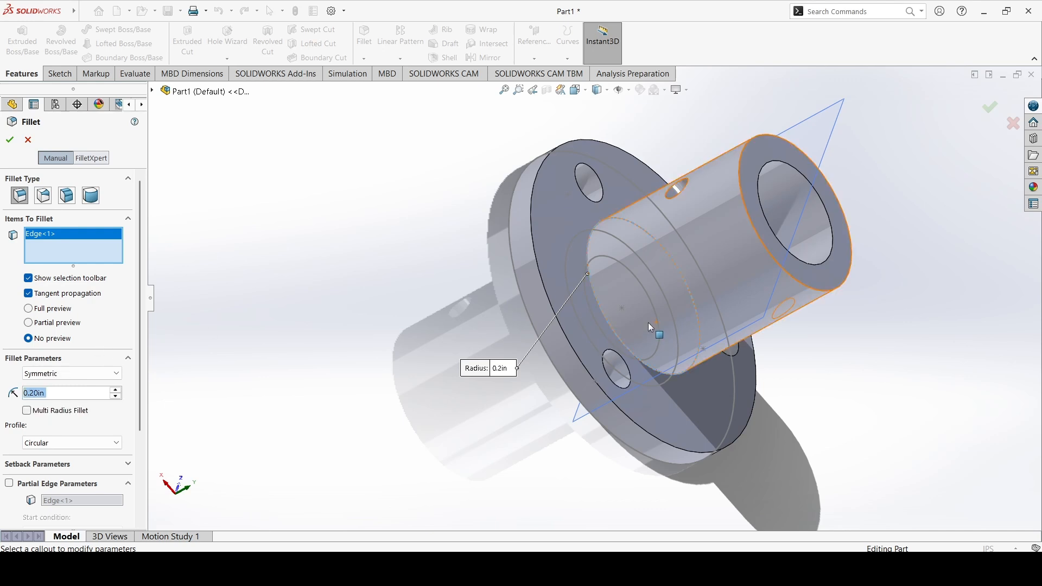
left_click(9, 140)
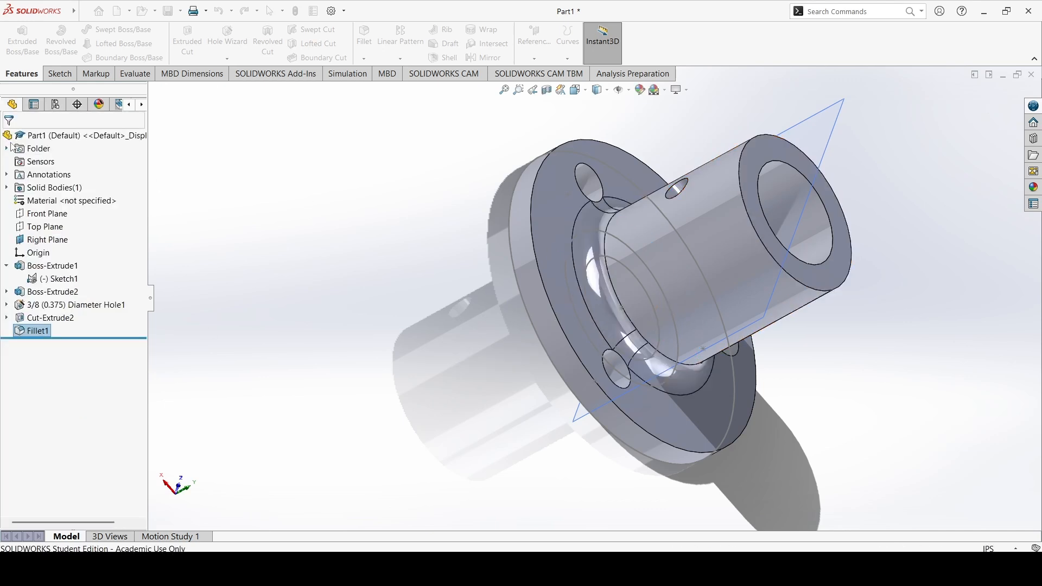
Edit the fillet feature and change its radius to 0.1 in
middle_click_drag(613, 283, 570, 350)
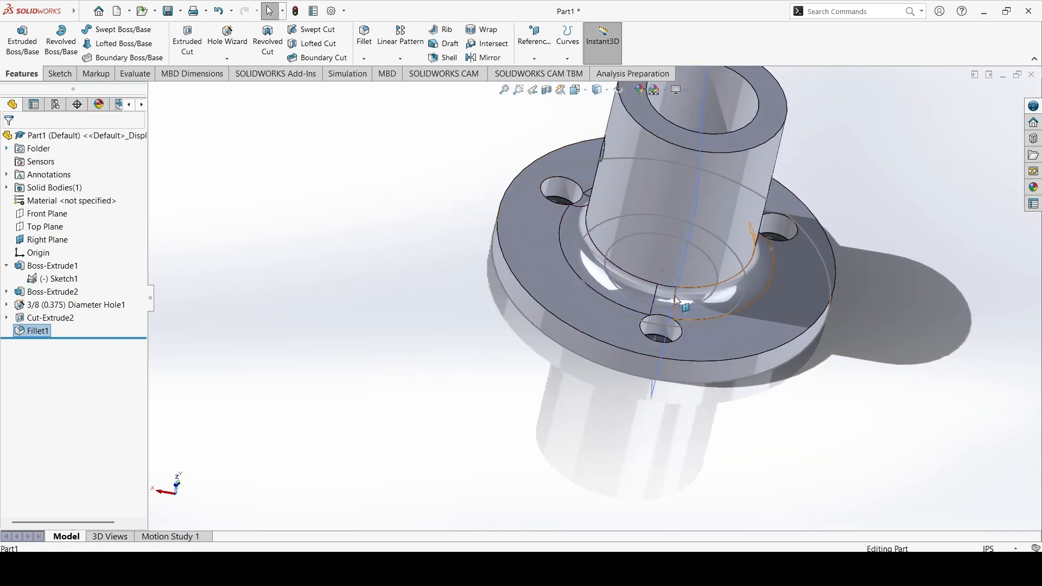
right_click(54, 330)
key("Escape")
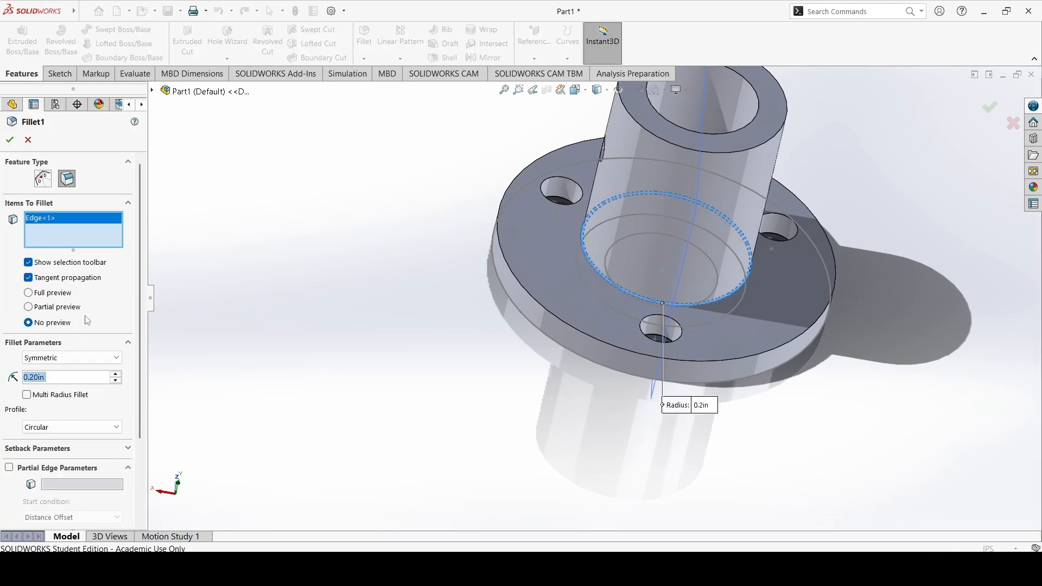
type("0.1")
key("Return")
left_click(9, 140)
middle_click_drag(547, 234, 651, 213)
scroll(653, 213, "down", 4)
scroll(632, 246, "up", 5)
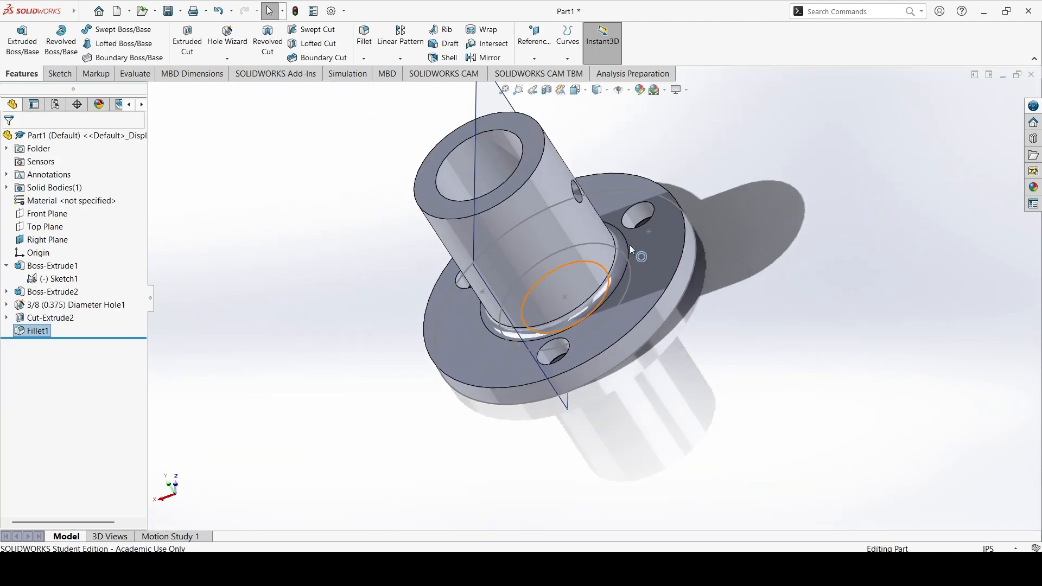
left_click(372, 58)
left_click(23, 140)
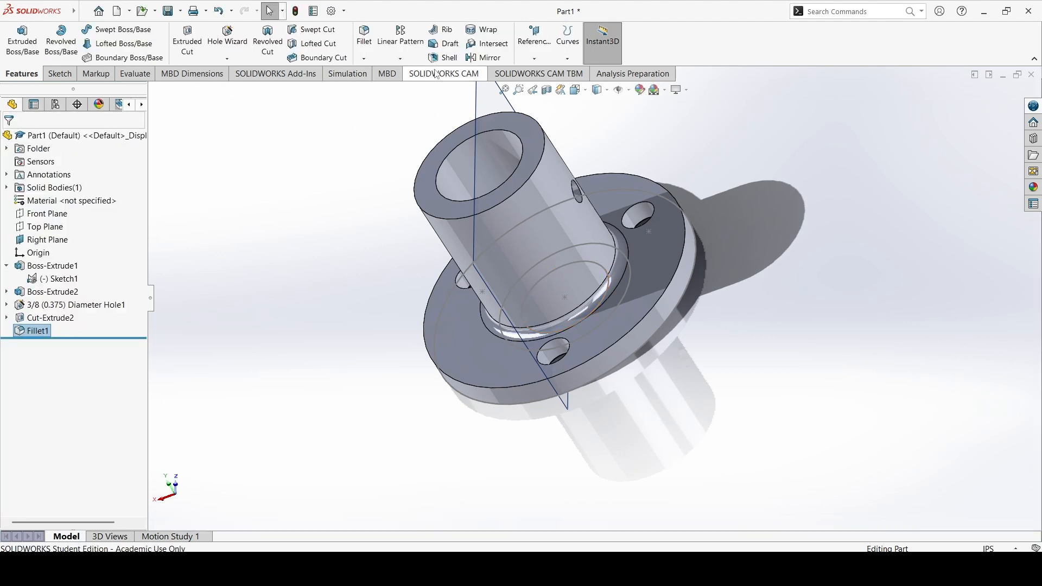